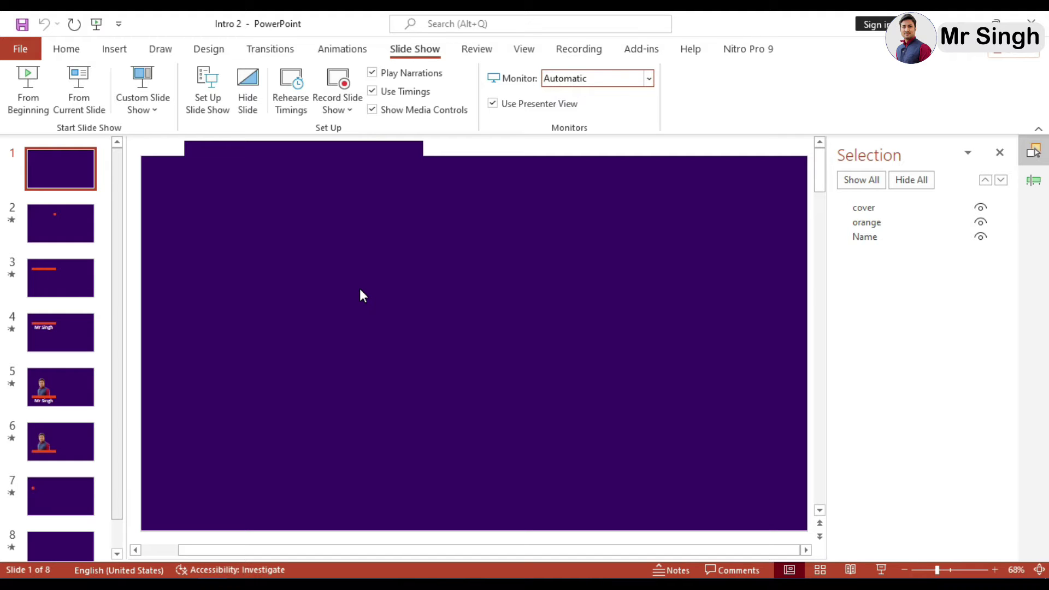
# Step: Play the eight-slide Intro 2 show from the beginning and browse through its slides
pyautogui.click(96, 26)
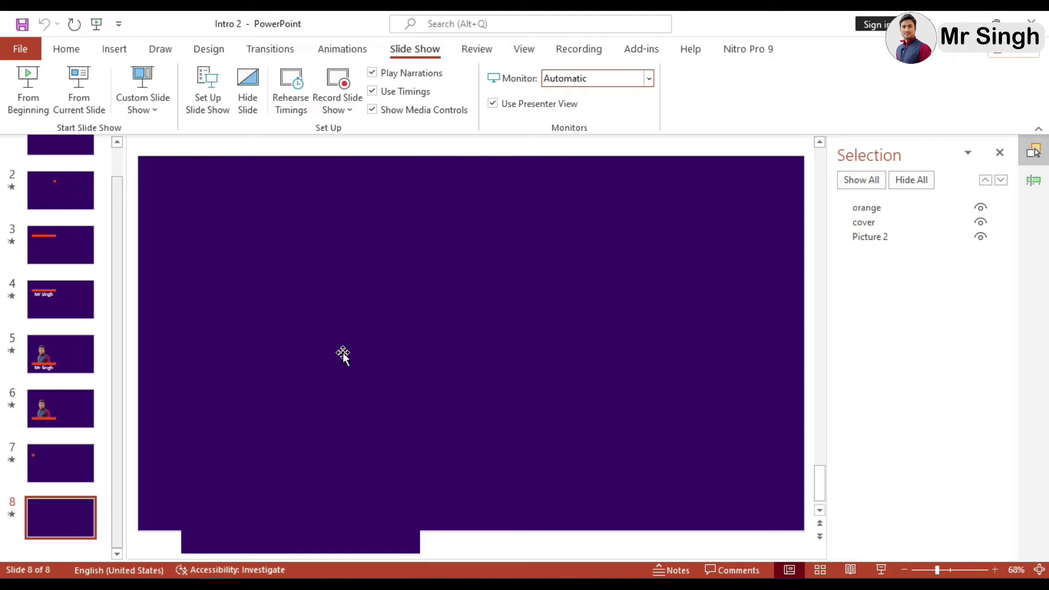
pyautogui.scroll(3, 343, 355)
pyautogui.scroll(3, 342, 355)
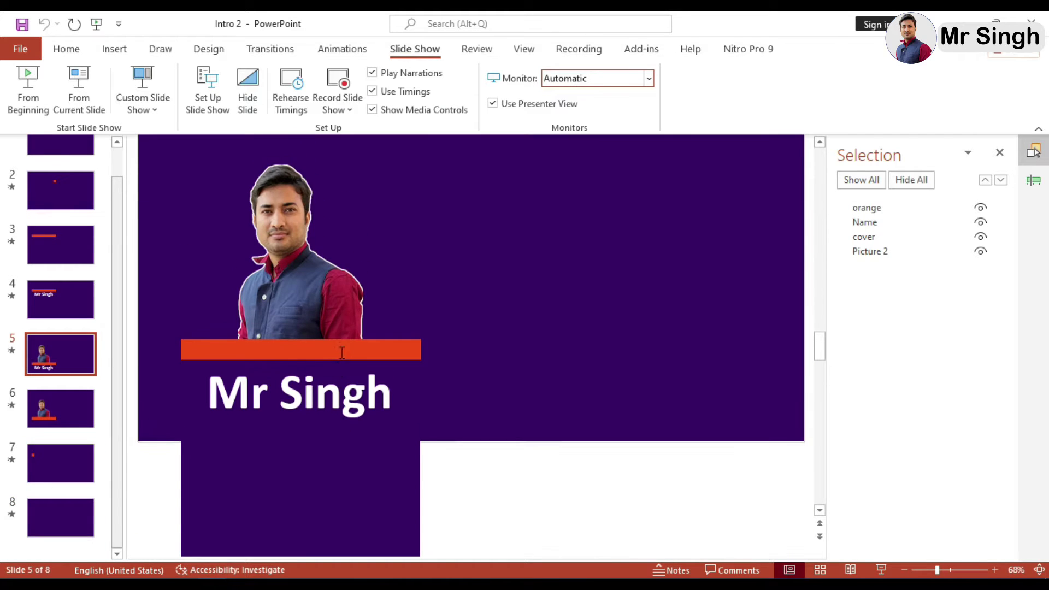
pyautogui.scroll(2, 339, 352)
pyautogui.scroll(8, 291, 332)
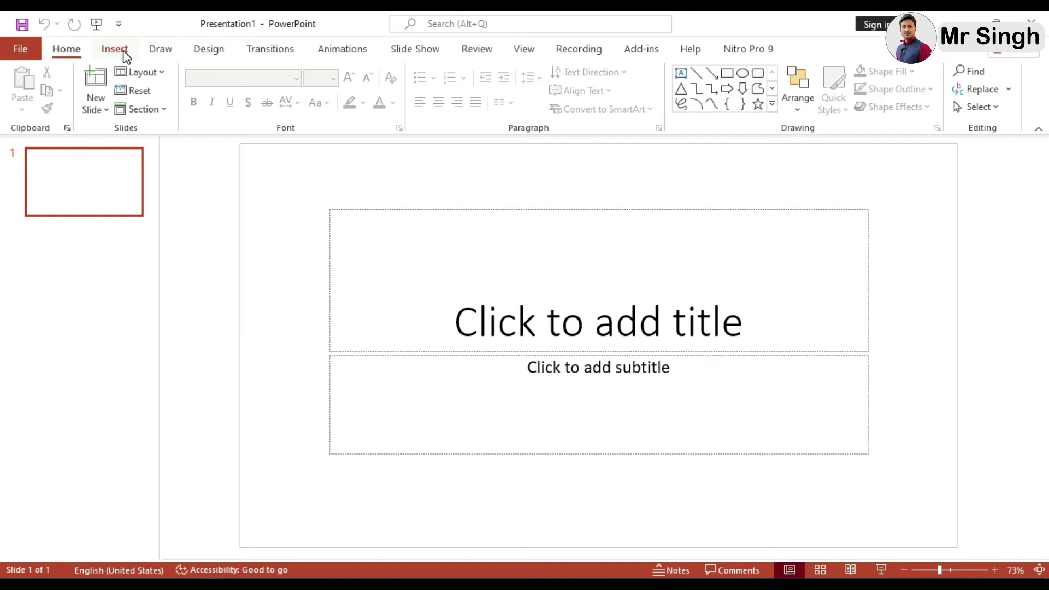
# Step: Switch the slide to the Blank layout and open its Format Background pane
pyautogui.click(158, 74)
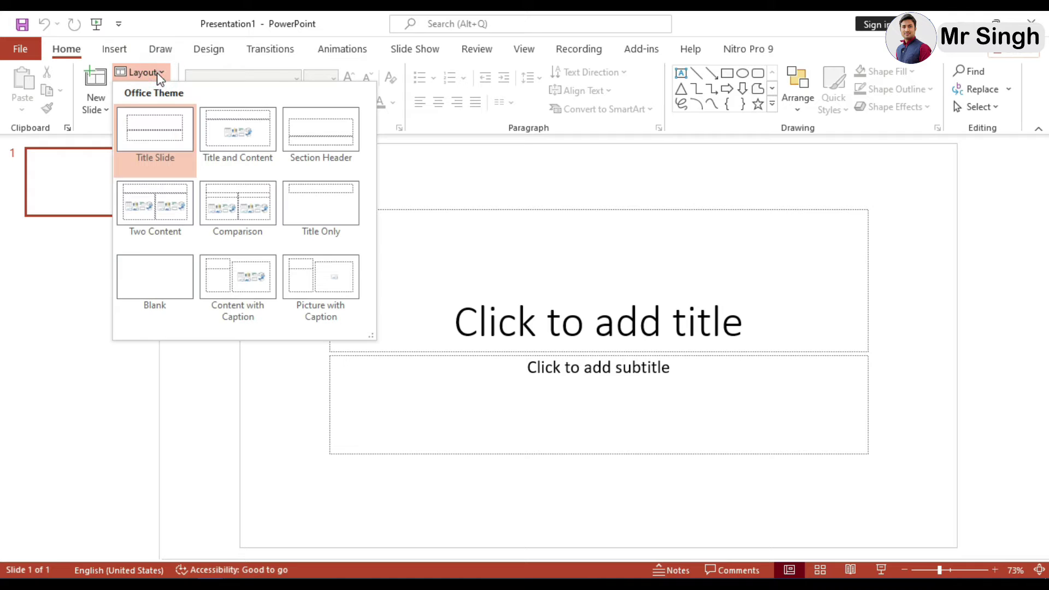
pyautogui.click(158, 279)
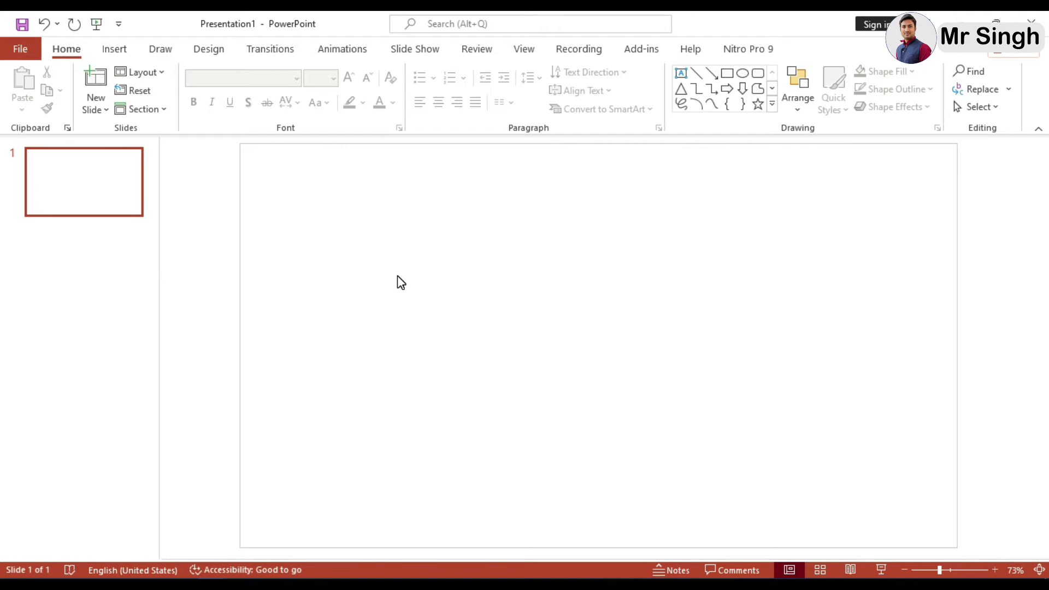
pyautogui.rightClick(380, 251)
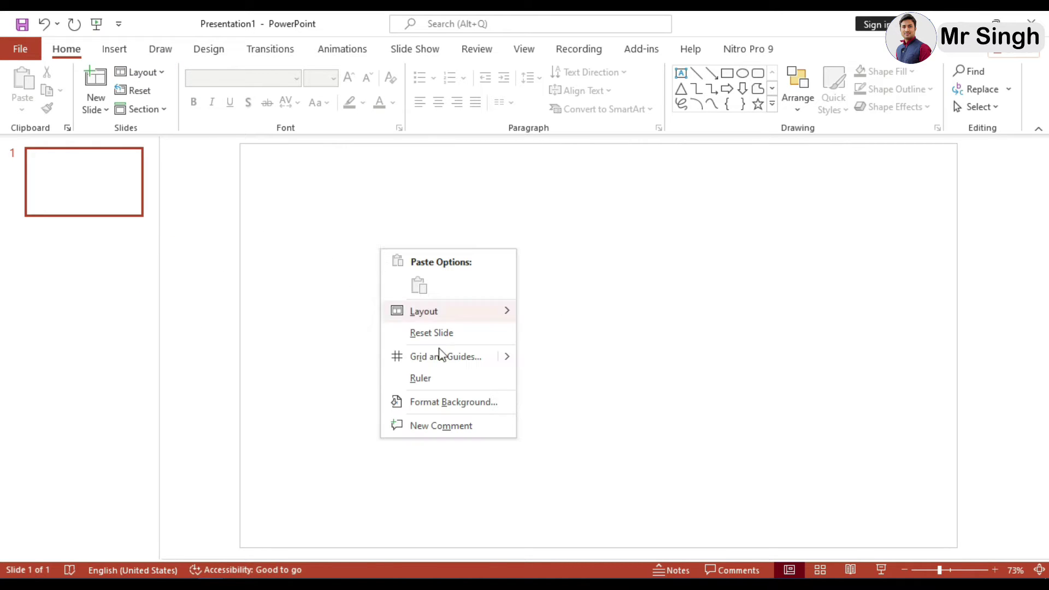
pyautogui.click(443, 402)
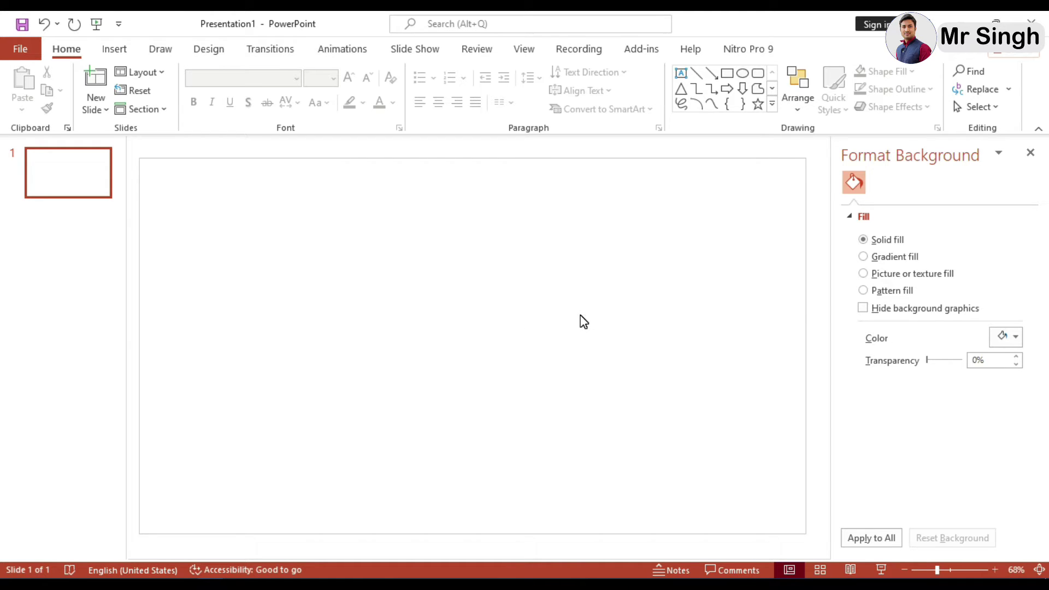
# Step: Paste the striped colour image and fill the background with its sampled dark purple stripe
pyautogui.hotkey('ctrl', 'v')
pyautogui.moveTo(476, 285)
pyautogui.mouseDown()
pyautogui.moveTo(646, 274)
pyautogui.moveTo(673, 262)
pyautogui.mouseUp()
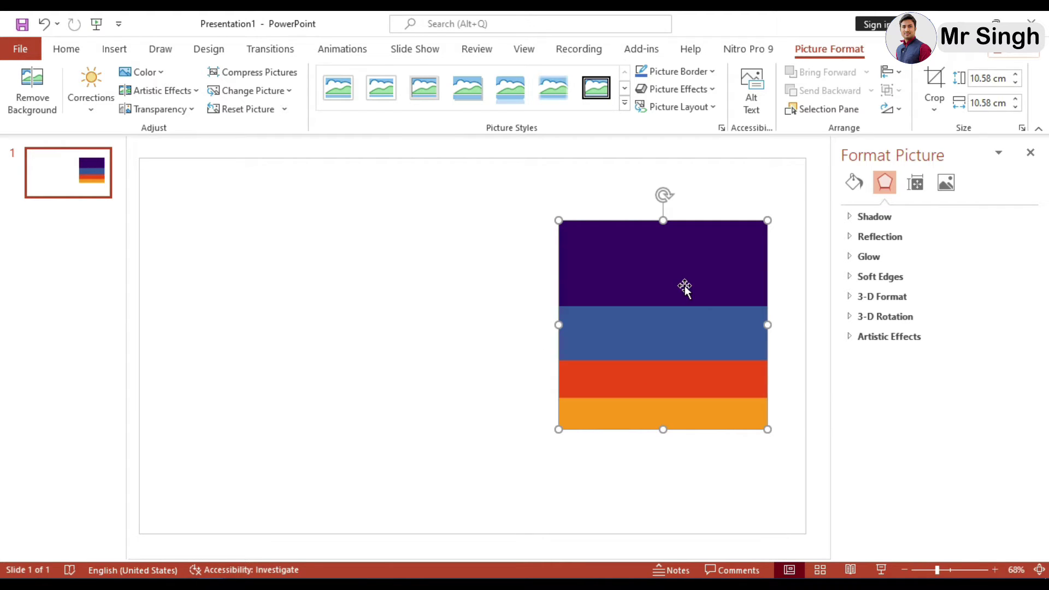
pyautogui.click(255, 258)
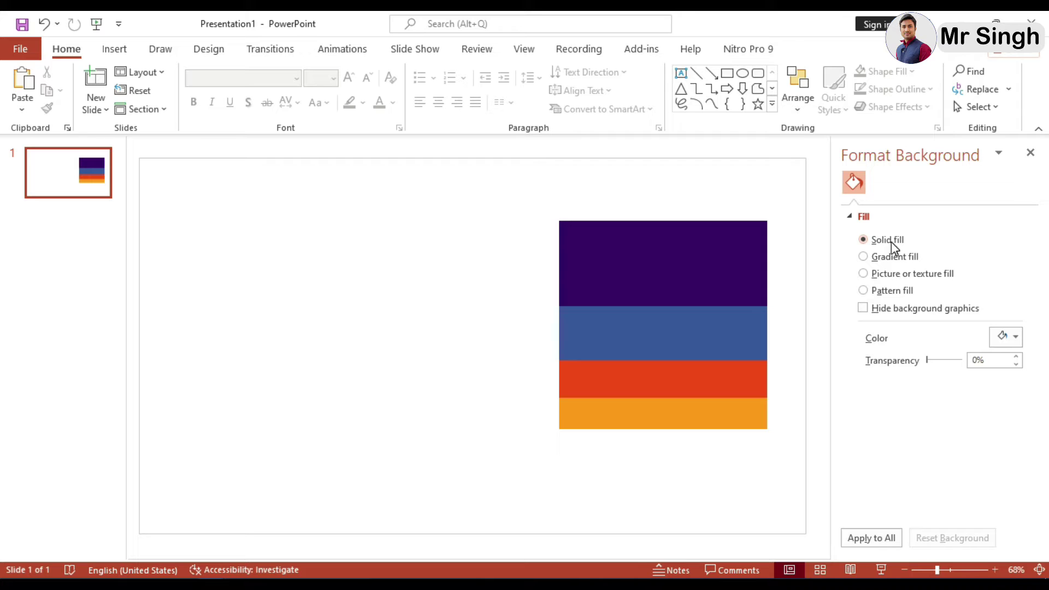
pyautogui.click(1015, 338)
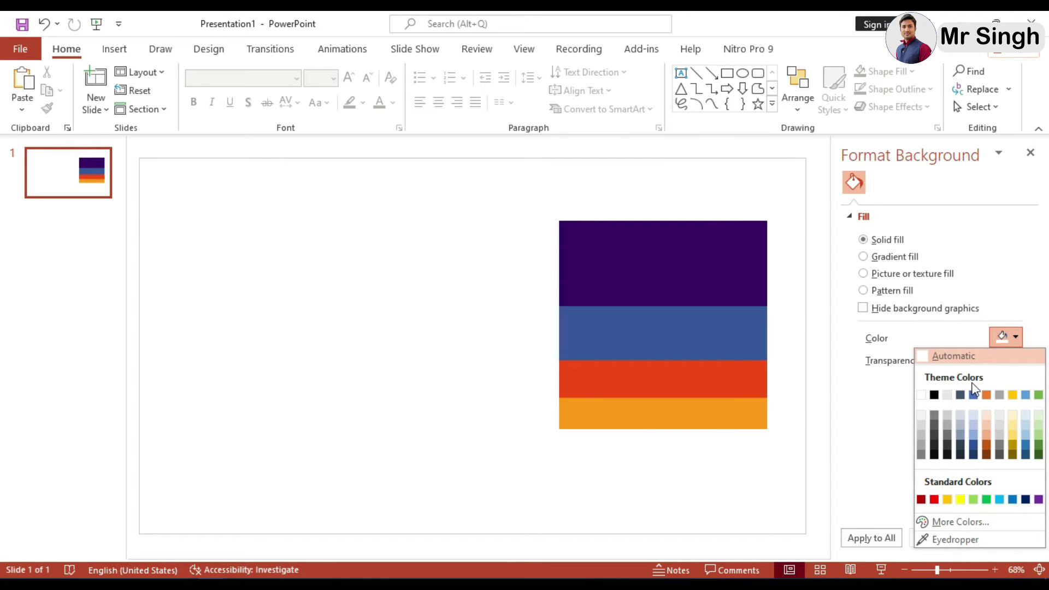
pyautogui.click(955, 539)
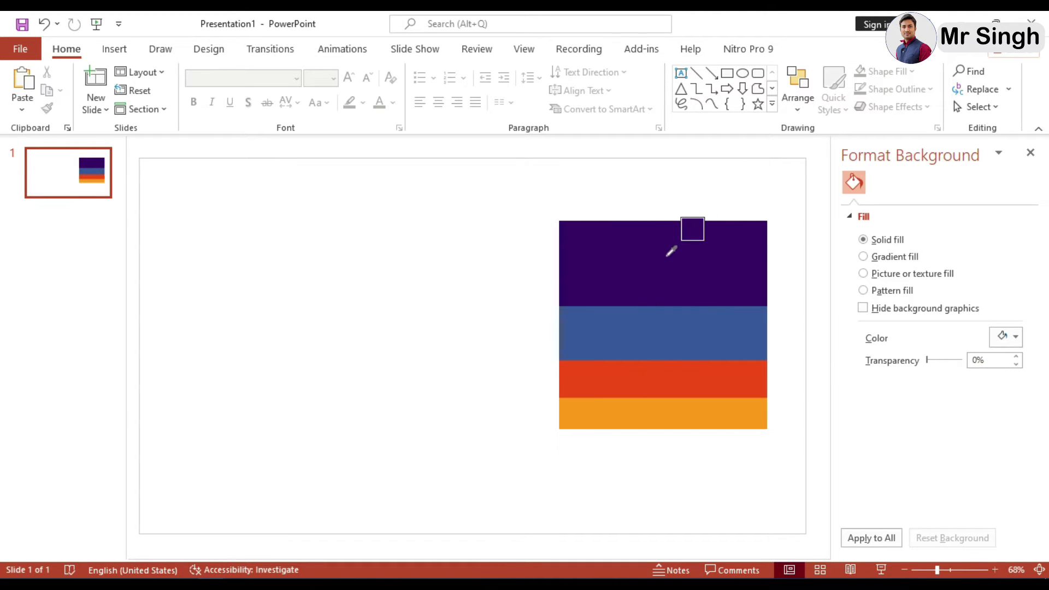
pyautogui.click(669, 252)
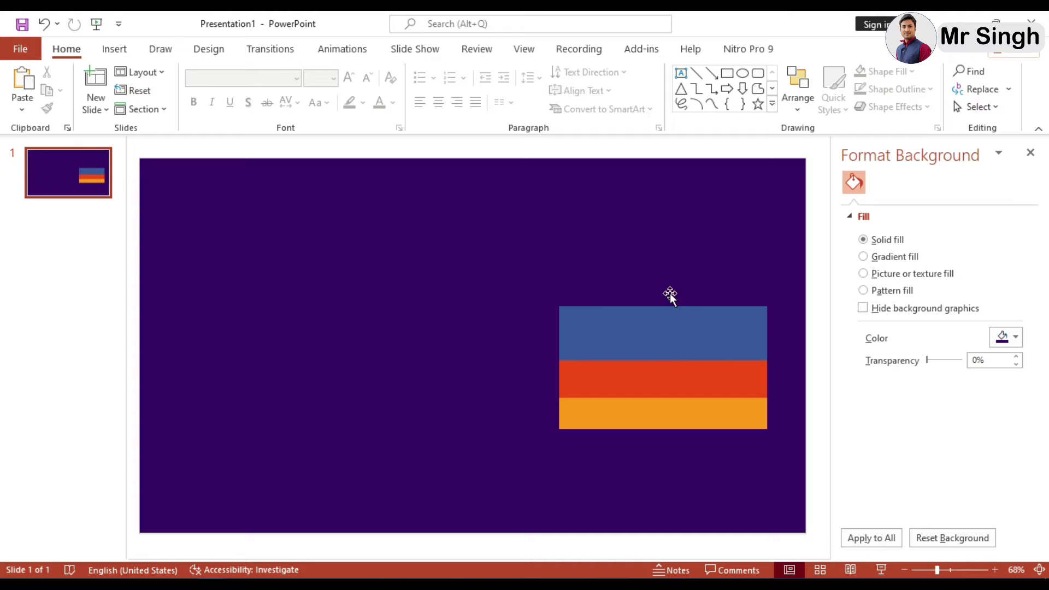
# Step: Move the striped image flush against the slide's right edge and close the background pane
pyautogui.click(667, 334)
pyautogui.moveTo(708, 322); pyautogui.dragTo(746, 298)
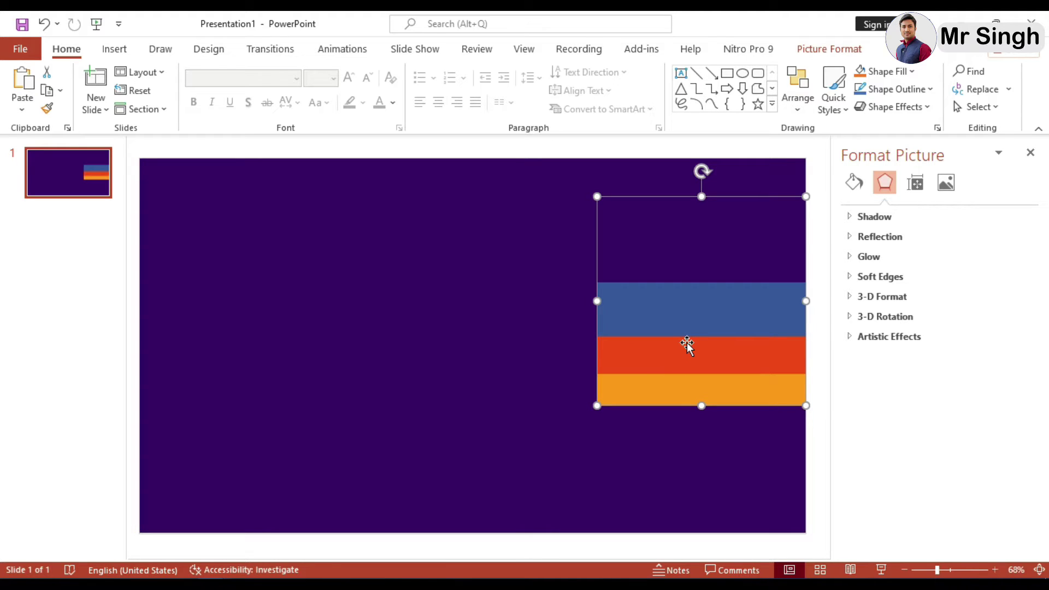
pyautogui.click(351, 324)
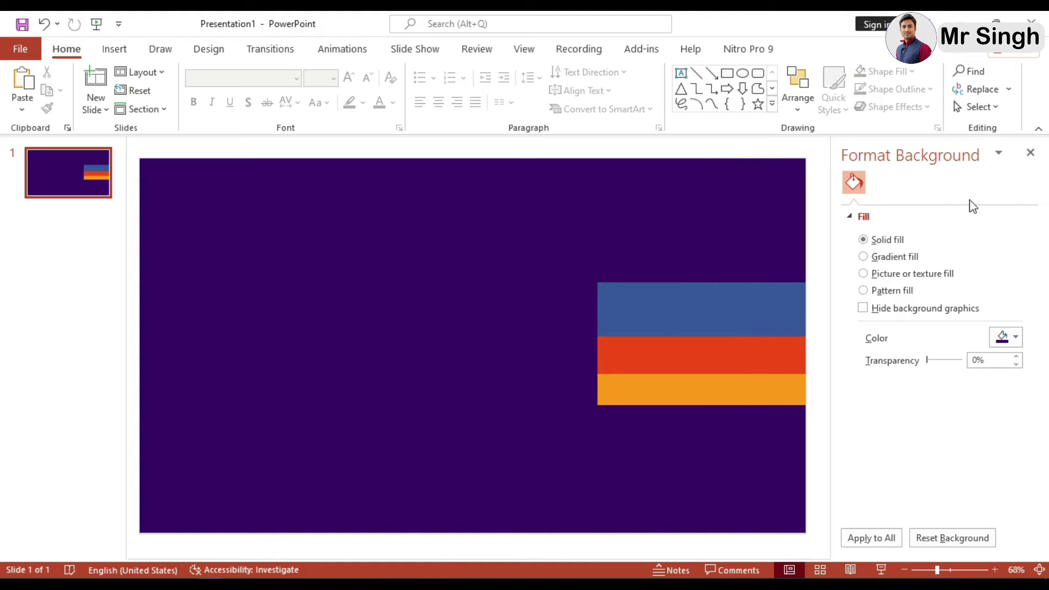
pyautogui.click(1030, 152)
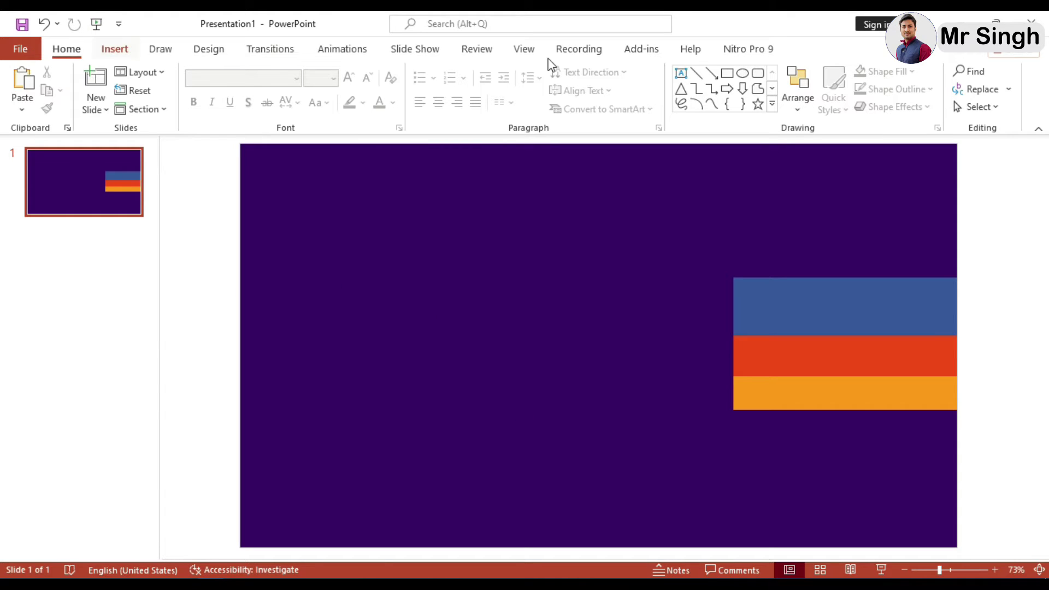
# Step: Draw a rectangle and size it to a 1 cm by 1 cm square
pyautogui.click(727, 73)
pyautogui.moveTo(294, 187); pyautogui.dragTo(356, 237)
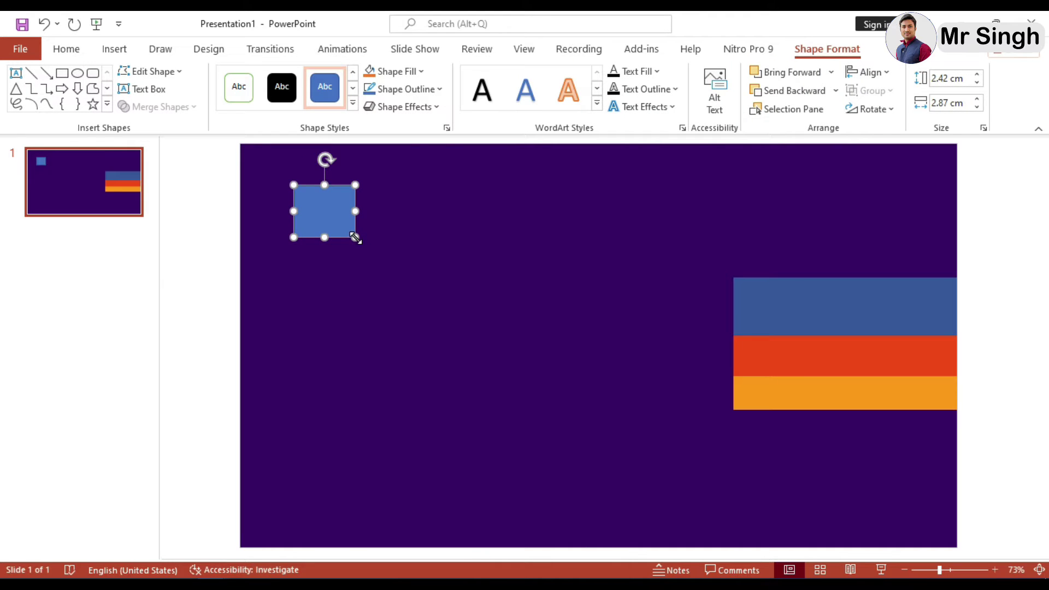
pyautogui.click(953, 78)
pyautogui.write('1')
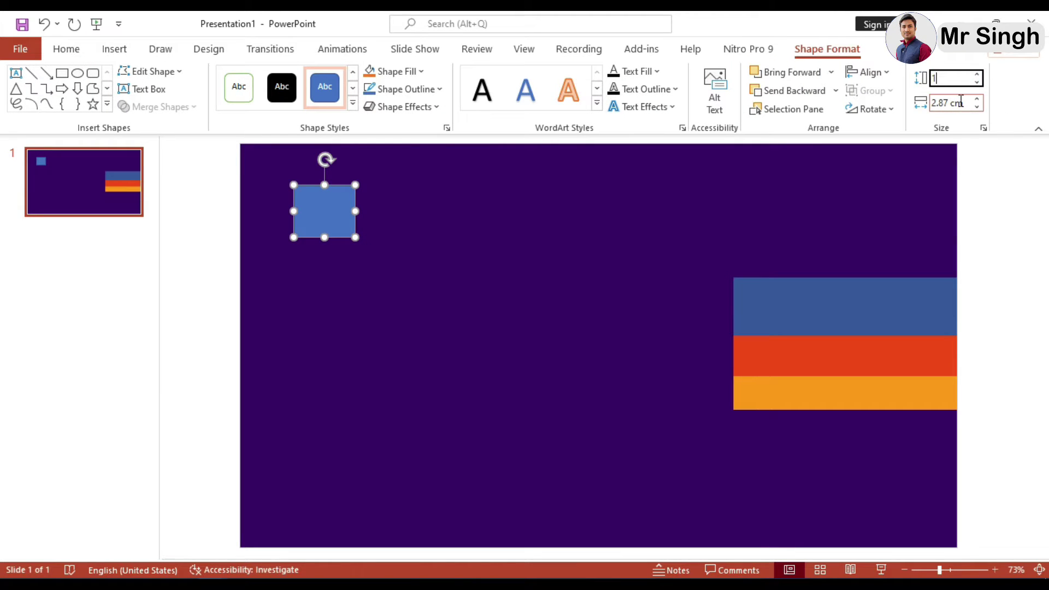
pyautogui.press('Tab')
pyautogui.write('1')
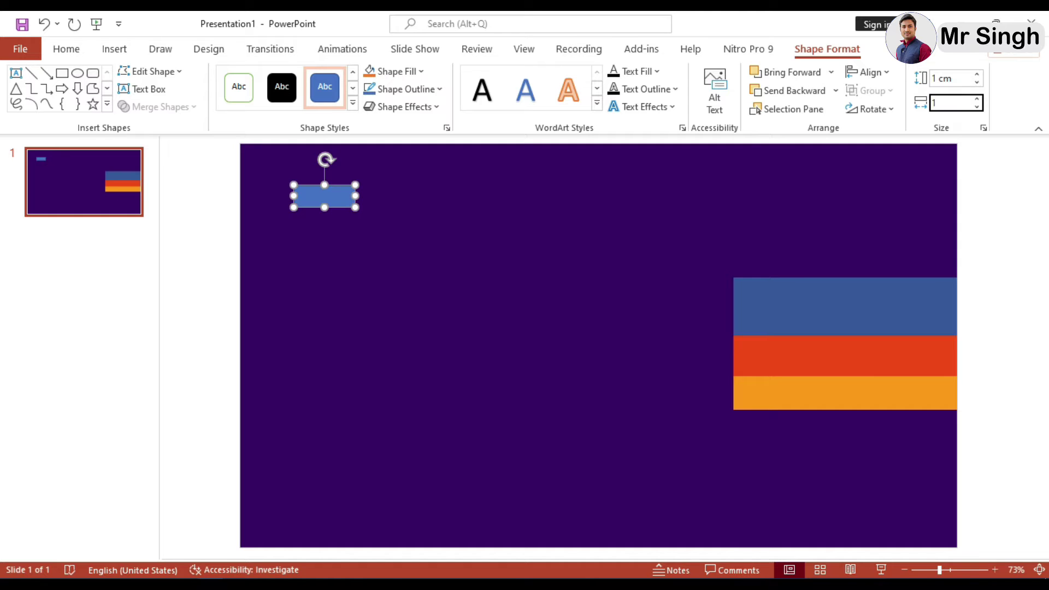
pyautogui.click(519, 241)
pyautogui.click(304, 192)
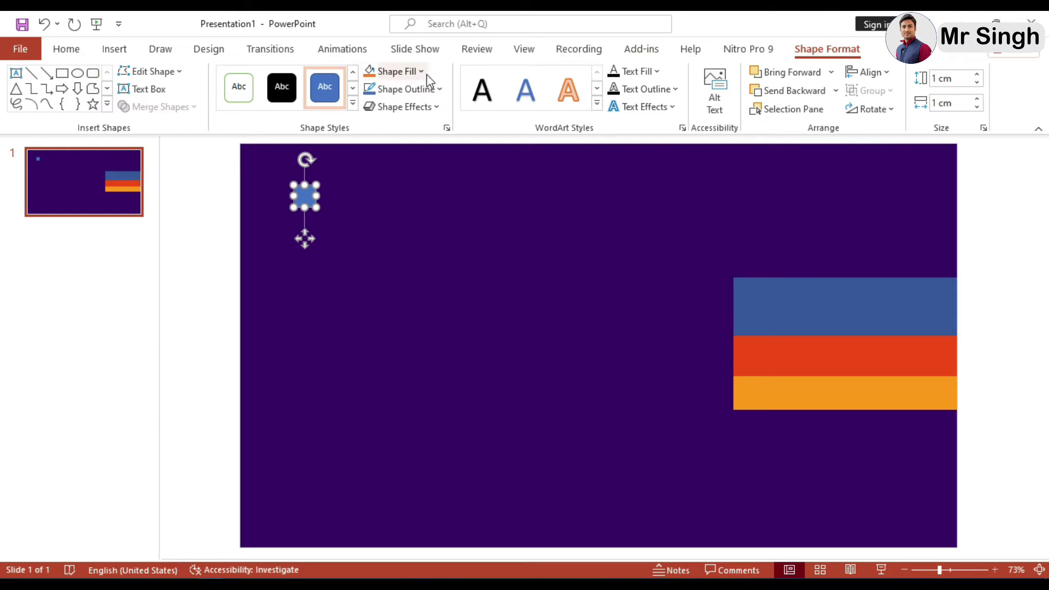
# Step: Fill the square with the sampled orange-red stripe colour and remove its outline
pyautogui.click(403, 72)
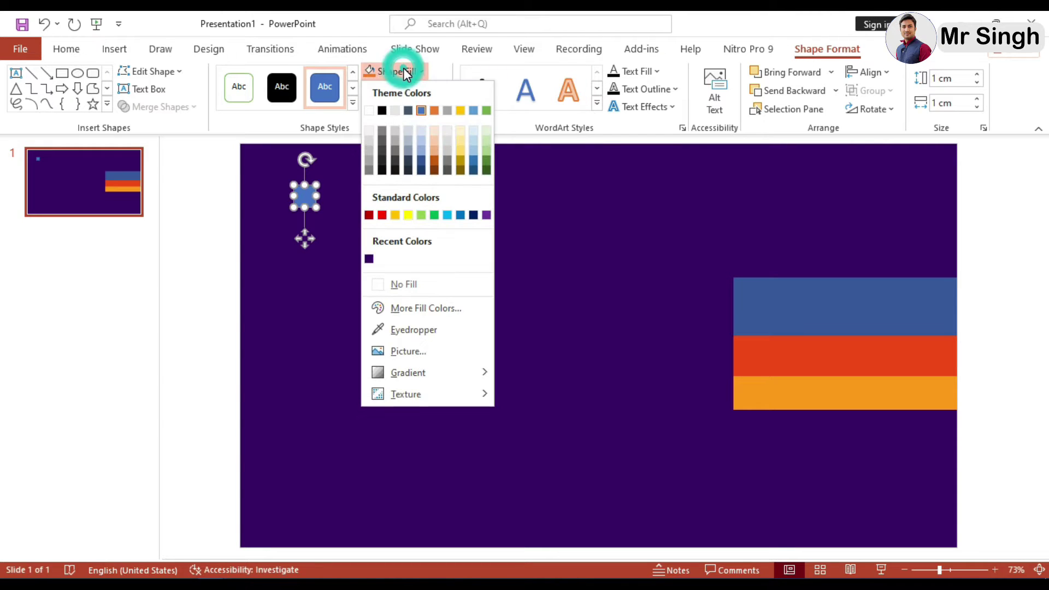
pyautogui.click(402, 330)
pyautogui.click(780, 356)
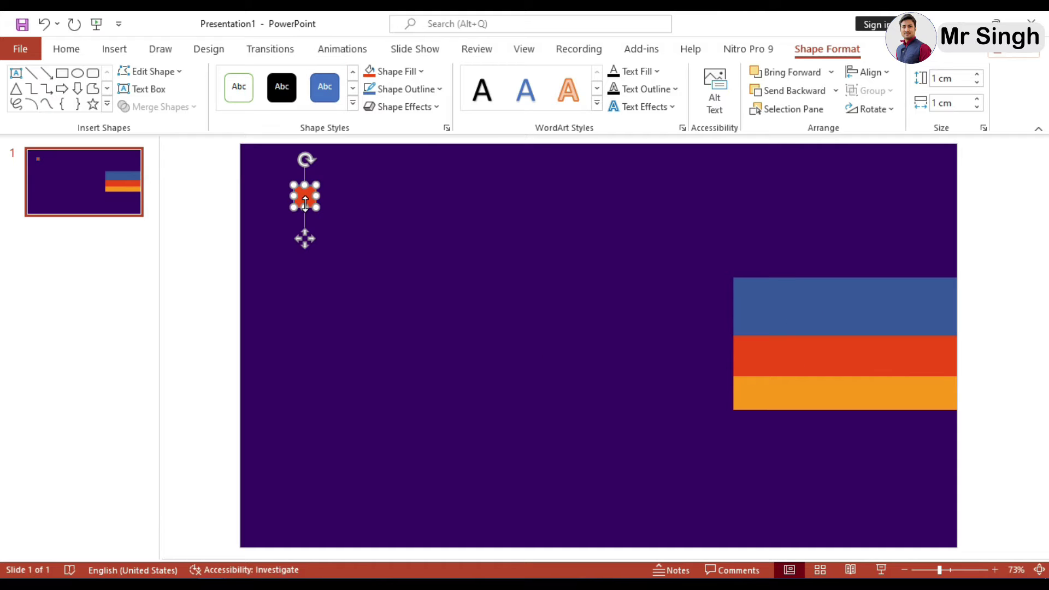
pyautogui.click(388, 264)
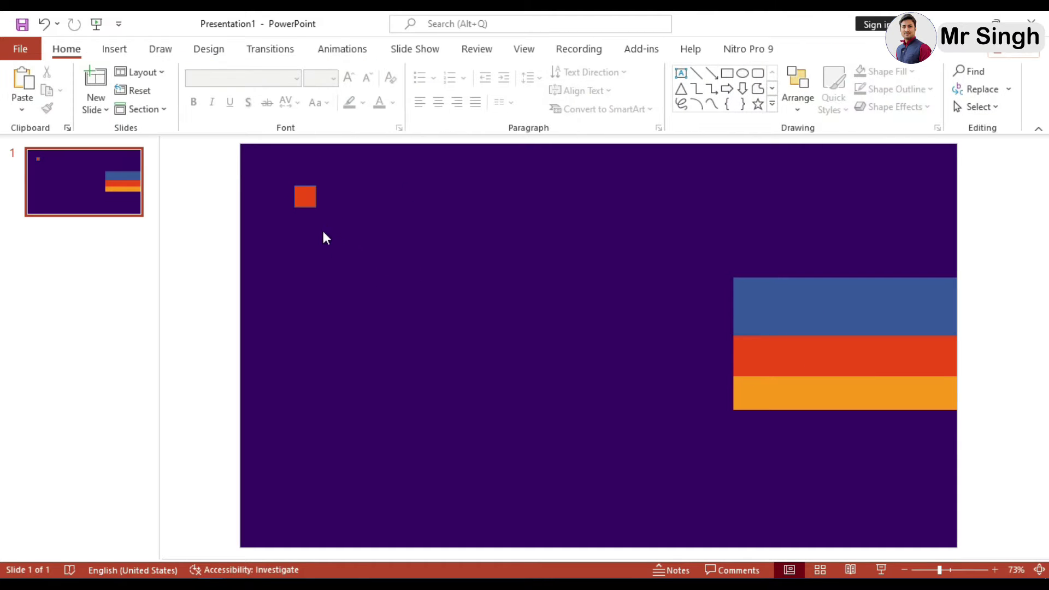
pyautogui.click(304, 196)
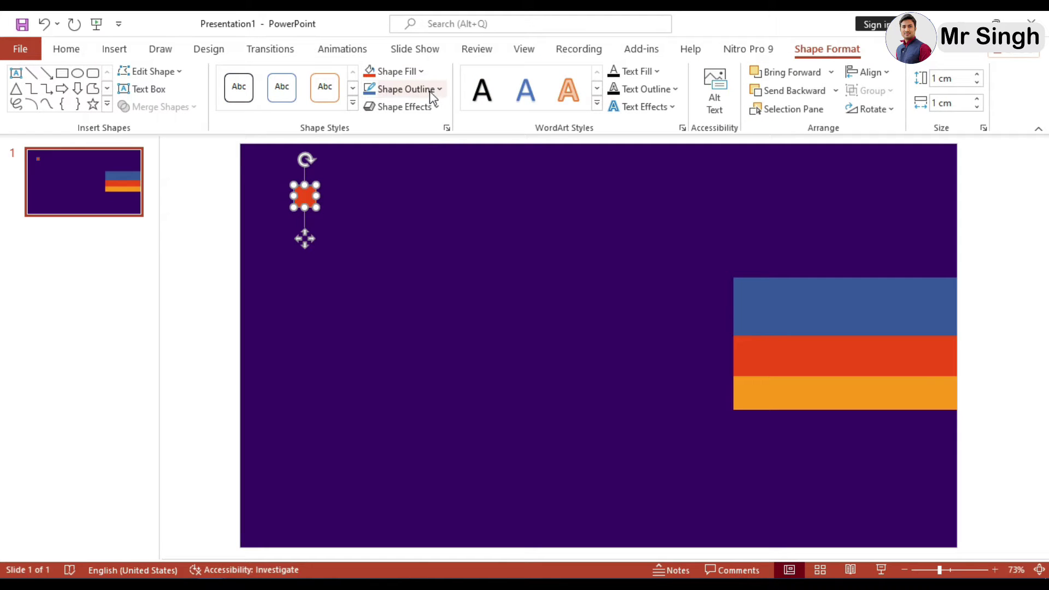
pyautogui.click(429, 90)
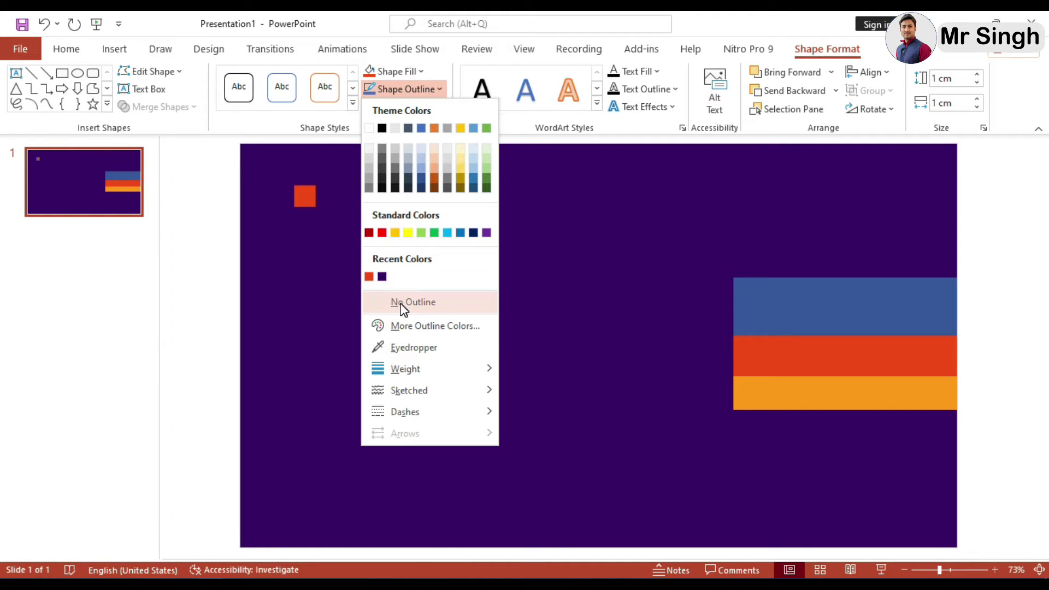
pyautogui.click(403, 307)
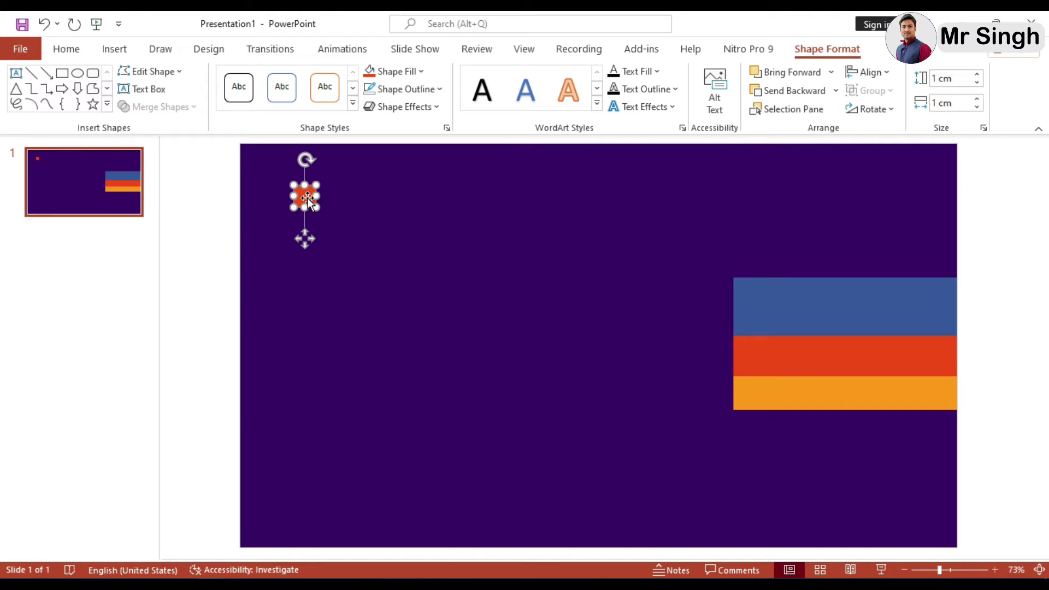
# Step: Move the orange-red square just outside the slide's left edge
pyautogui.moveTo(309, 202); pyautogui.dragTo(213, 223)
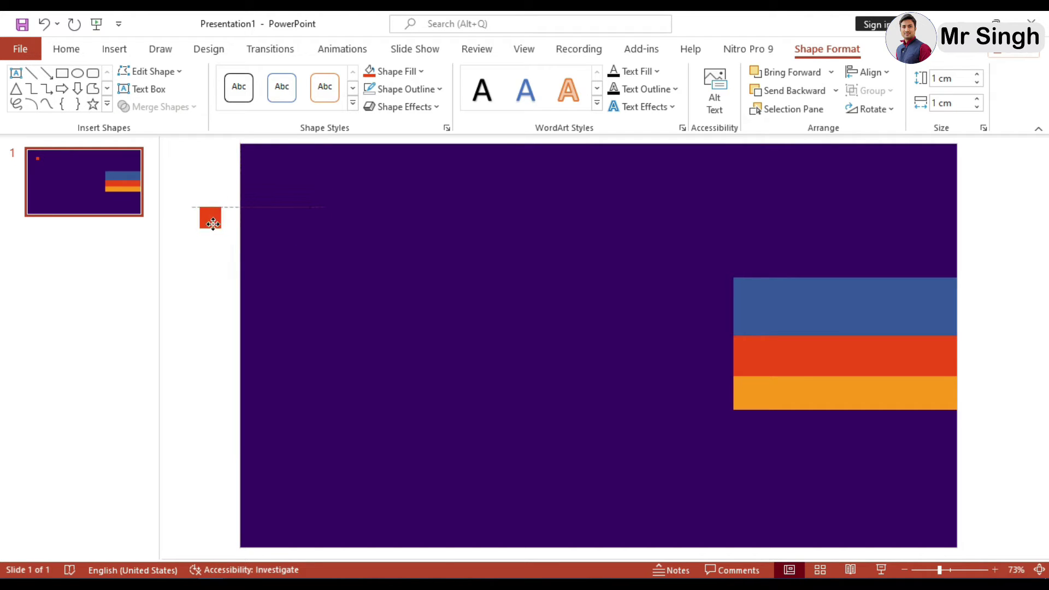
pyautogui.moveTo(213, 223); pyautogui.dragTo(213, 242)
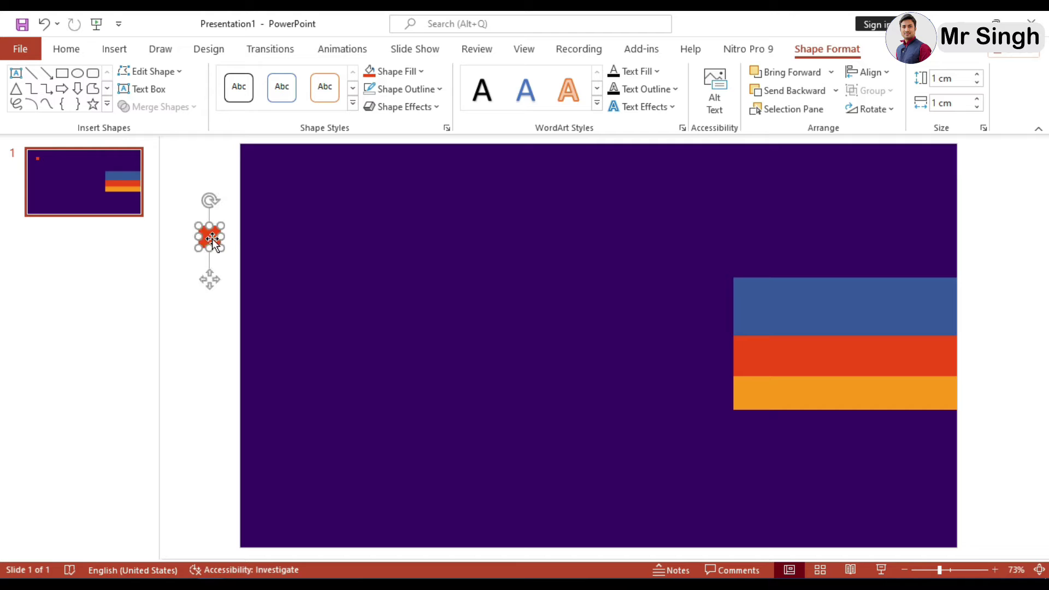
pyautogui.click(336, 254)
pyautogui.click(332, 261)
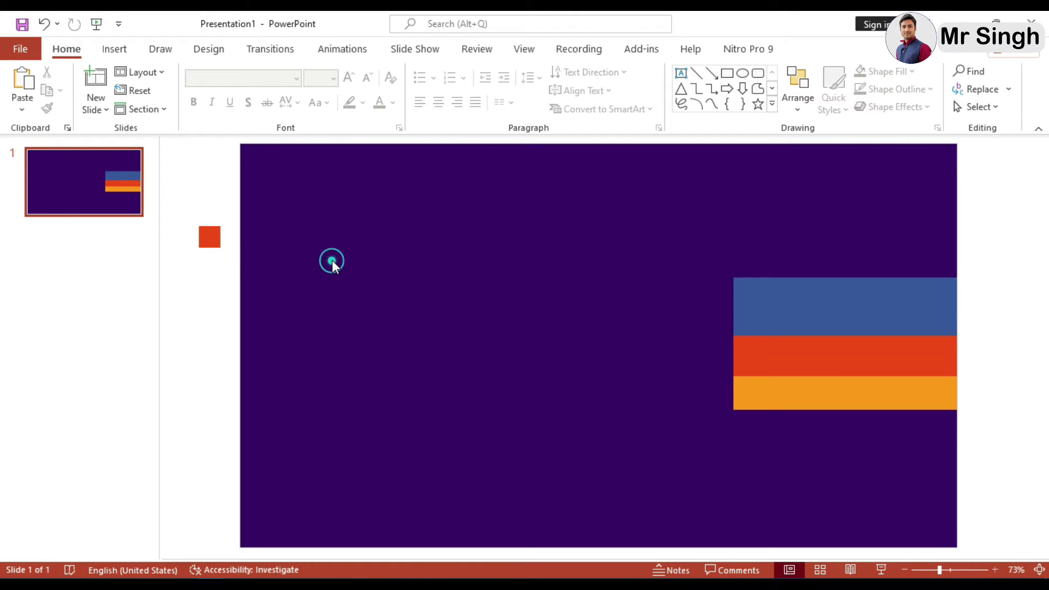
pyautogui.click(726, 73)
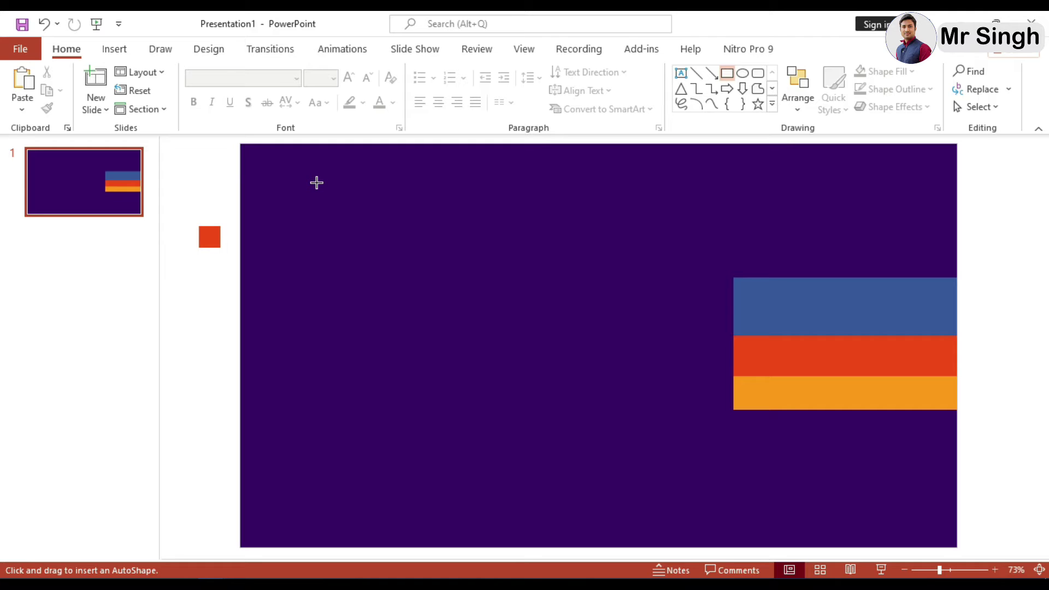
# Step: Draw a wide blue rectangle and position it along the slide's top edge
pyautogui.moveTo(298, 164)
pyautogui.mouseDown()
pyautogui.moveTo(561, 249)
pyautogui.moveTo(582, 270)
pyautogui.mouseUp()
pyautogui.moveTo(415, 224)
pyautogui.mouseDown()
pyautogui.moveTo(388, 183)
pyautogui.moveTo(357, 183)
pyautogui.mouseUp()
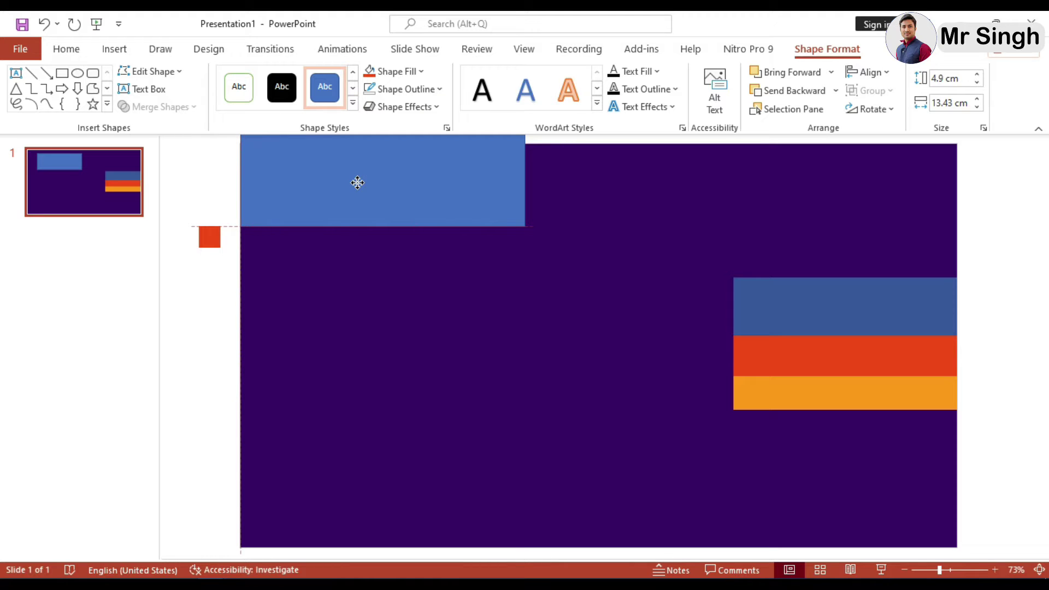
pyautogui.moveTo(357, 183); pyautogui.dragTo(389, 183)
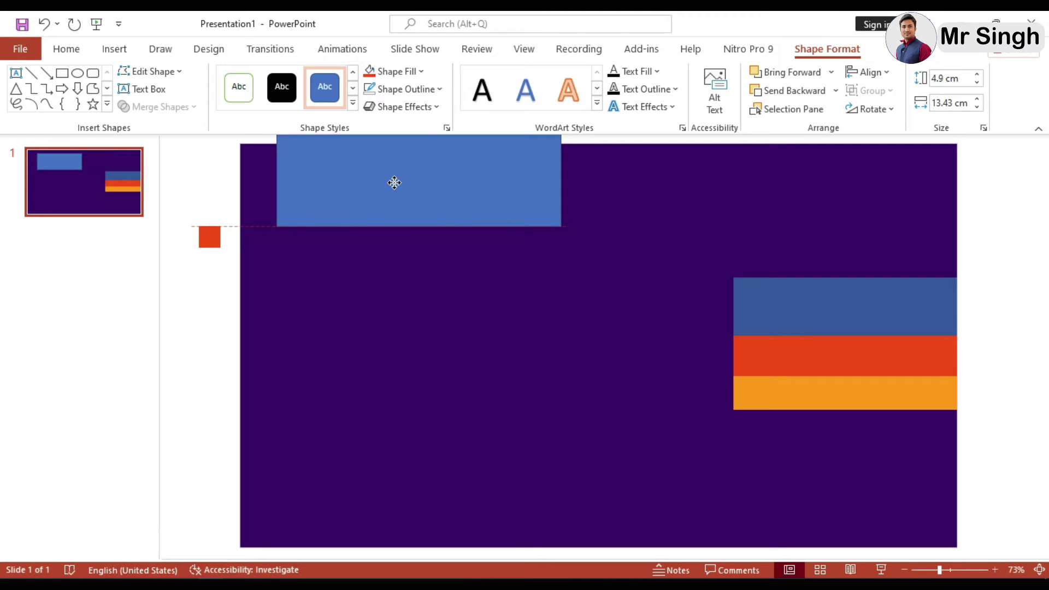
pyautogui.moveTo(389, 182)
pyautogui.mouseDown()
pyautogui.moveTo(425, 177)
pyautogui.moveTo(408, 181)
pyautogui.mouseUp()
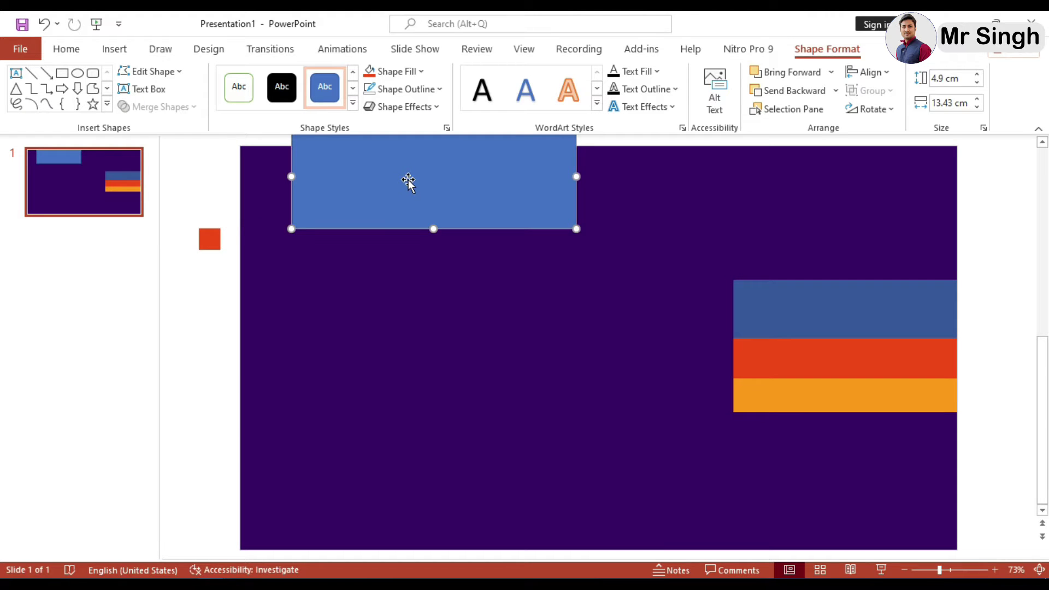
pyautogui.click(464, 303)
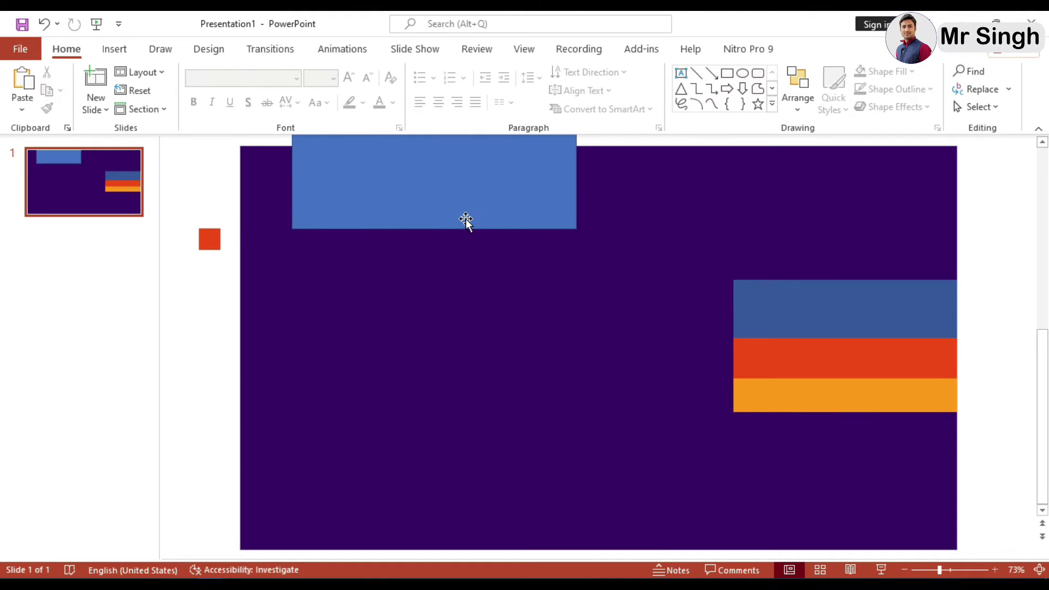
# Step: Remove the outline from the blue top rectangle
pyautogui.click(445, 195)
pyautogui.click(428, 93)
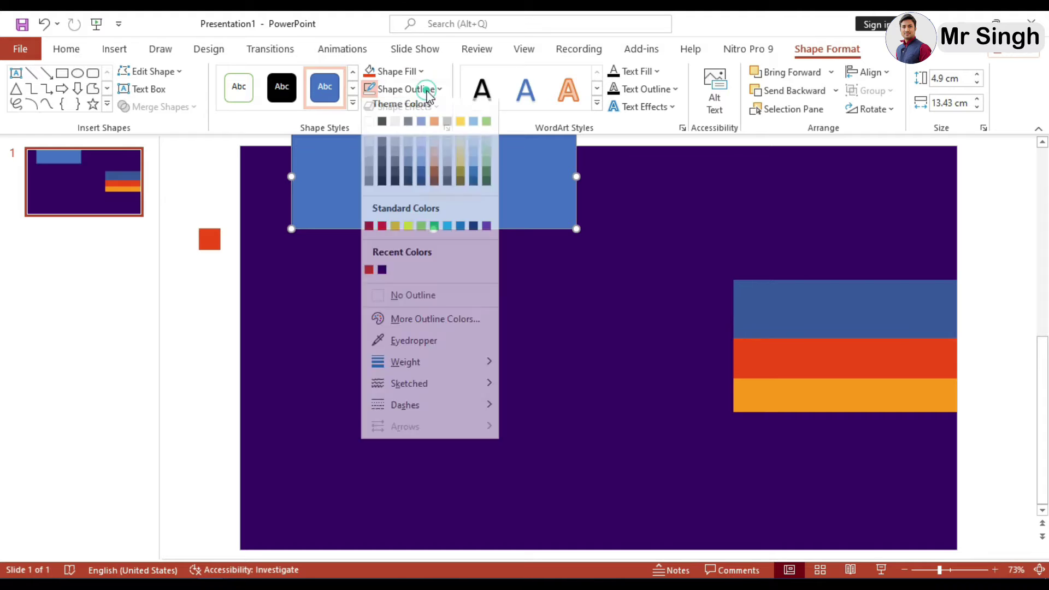
pyautogui.click(395, 303)
pyautogui.click(468, 316)
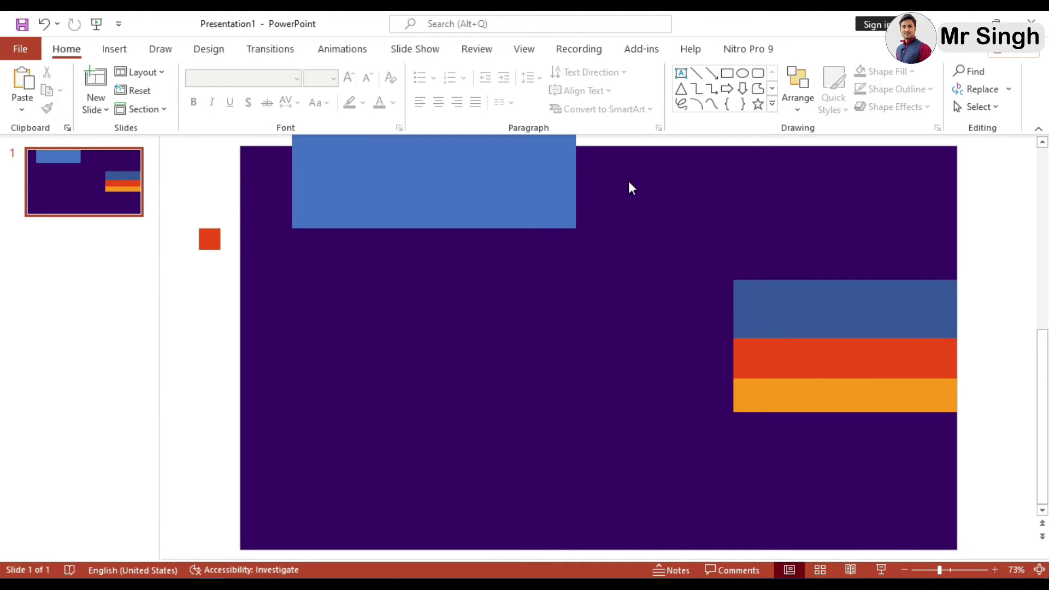
# Step: Add a text box reading 'Mr Singh'
pyautogui.click(681, 73)
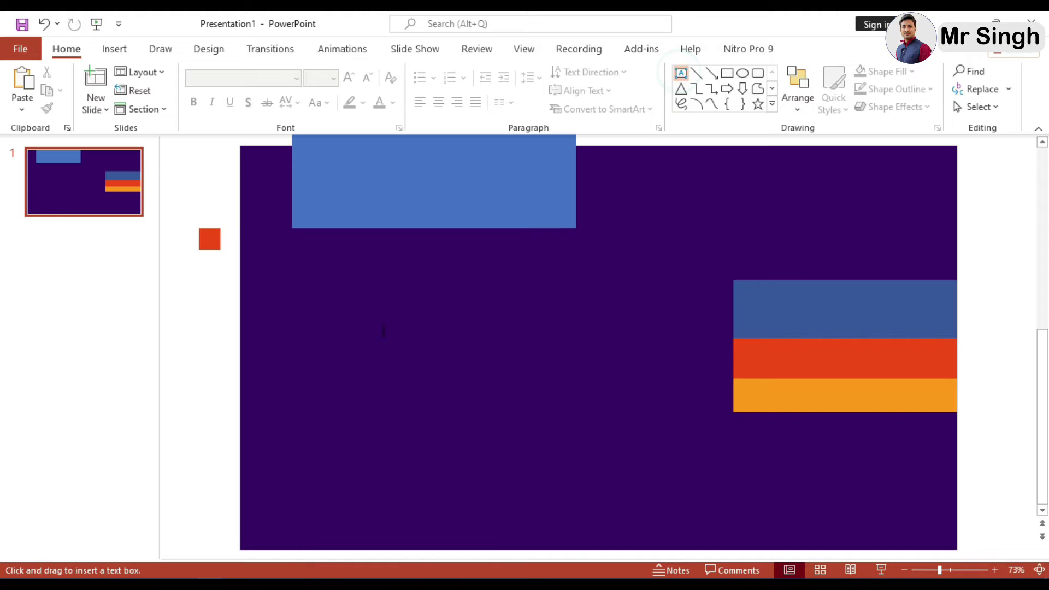
pyautogui.click(363, 322)
pyautogui.write('Mr Si')
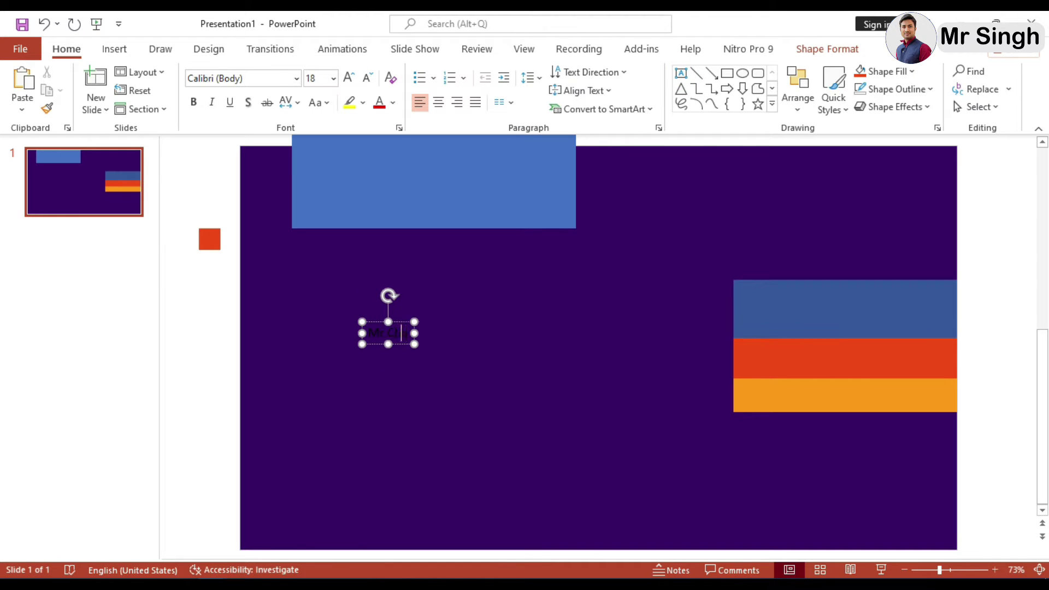
pyautogui.press('BackSpace')
pyautogui.press('BackSpace')
pyautogui.press('BackSpace')
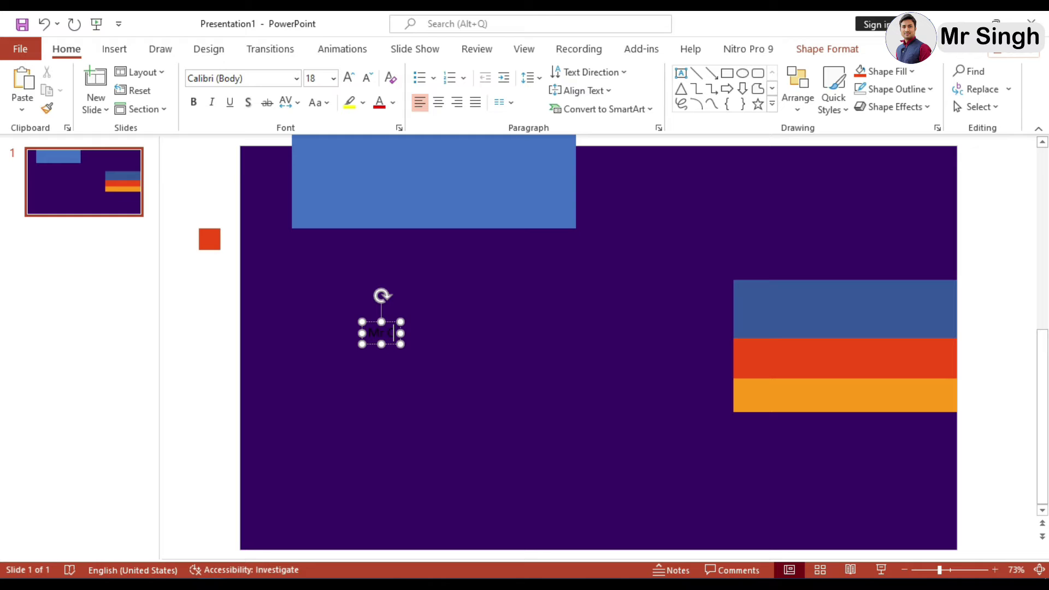
pyautogui.write('Singh')
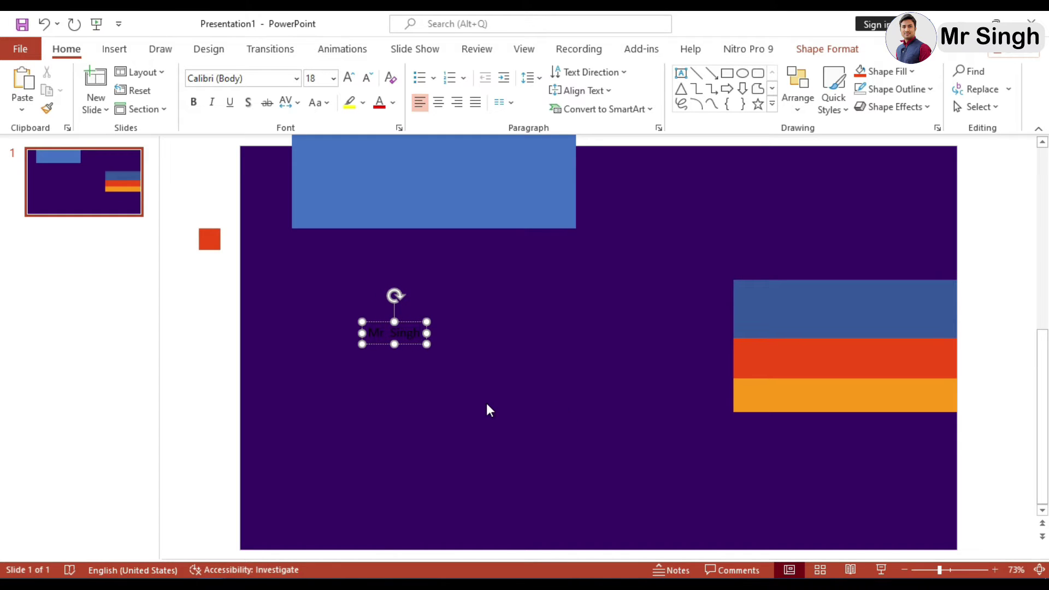
# Step: Make the name text 80 pt, bold and white, and move it onto the blue rectangle
pyautogui.hotkey('ctrl', 'a')
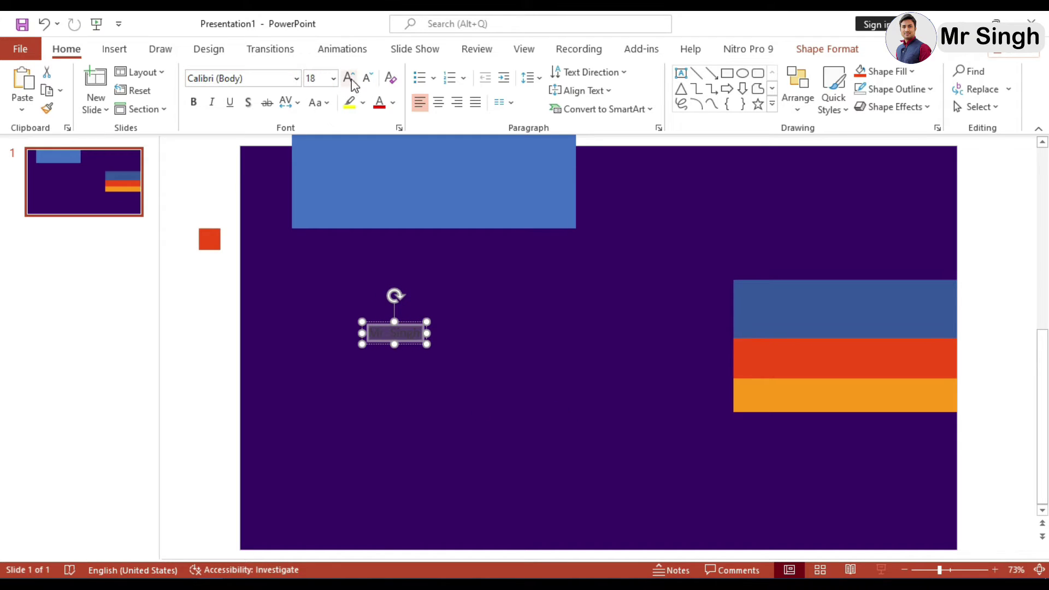
pyautogui.click(349, 77)
pyautogui.click(350, 78)
pyautogui.click(349, 78)
pyautogui.click(350, 78)
pyautogui.moveTo(511, 225); pyautogui.dragTo(496, 155)
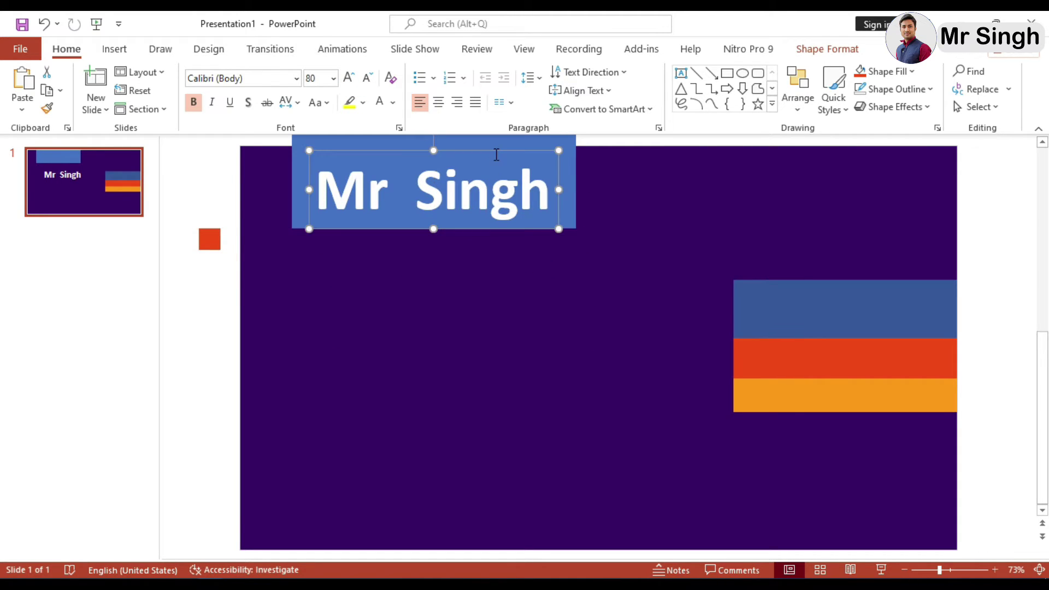
pyautogui.click(563, 271)
# Step: Select the name text box together with the blue rectangle behind it
pyautogui.click(474, 204)
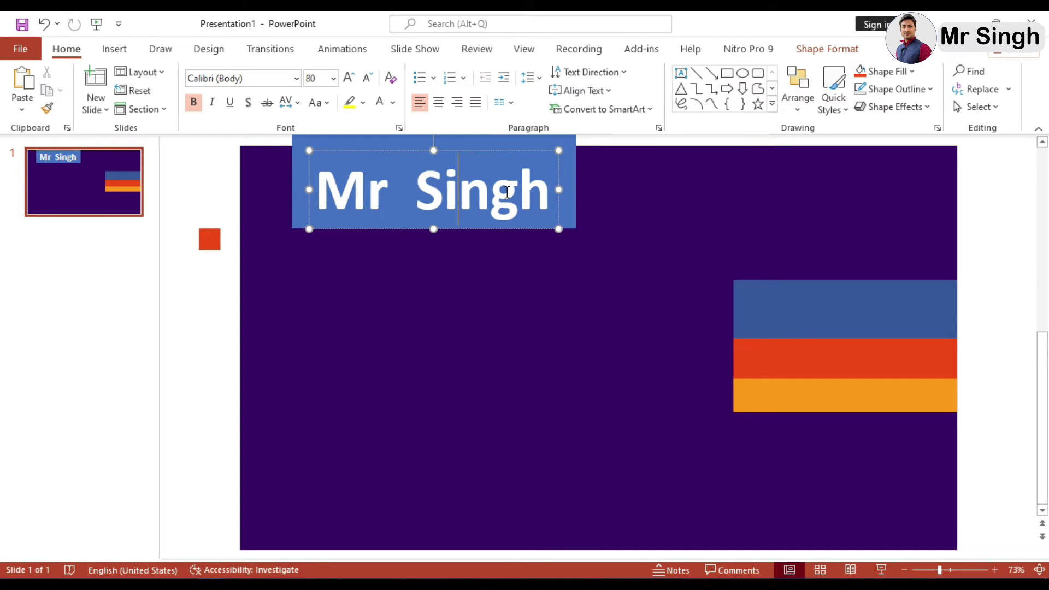
pyautogui.click(568, 177)
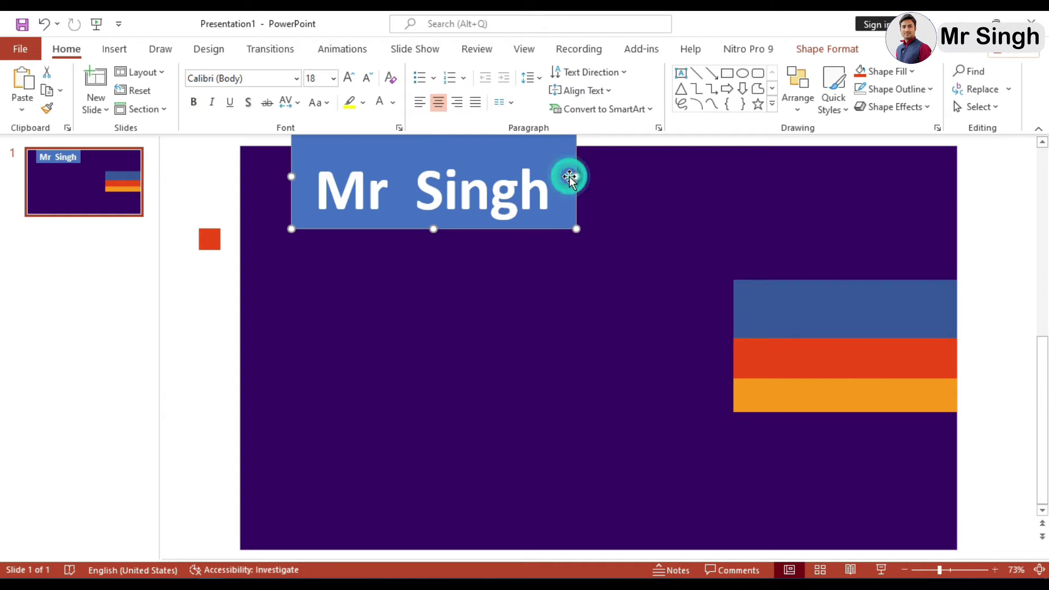
pyautogui.keyDown('shift'); pyautogui.click(492, 199); pyautogui.keyUp('shift')
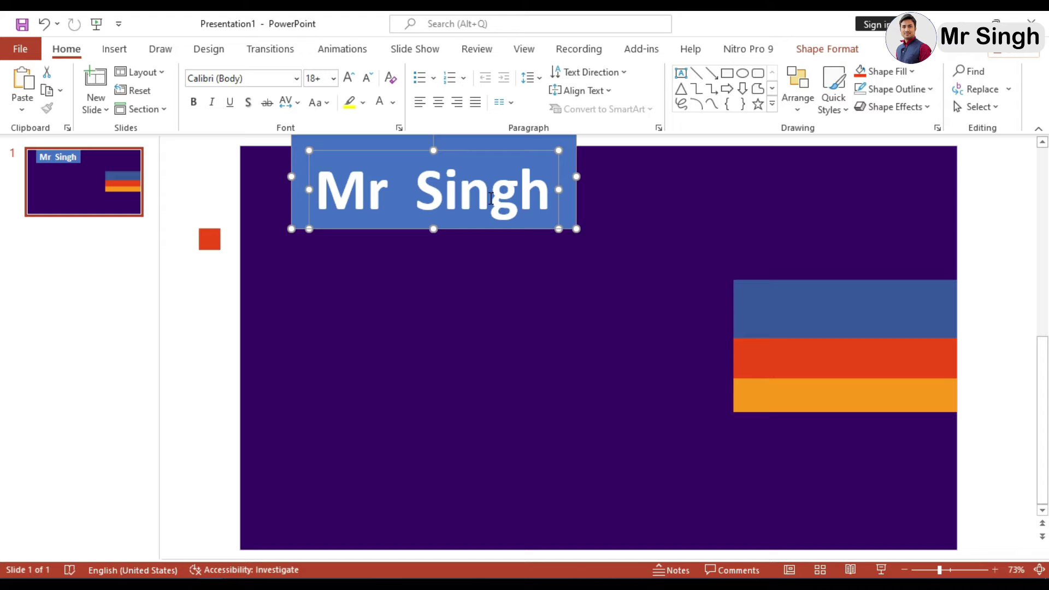
# Step: Centre the Mr Singh text box on the blue rectangle with Align Center
pyautogui.click(814, 50)
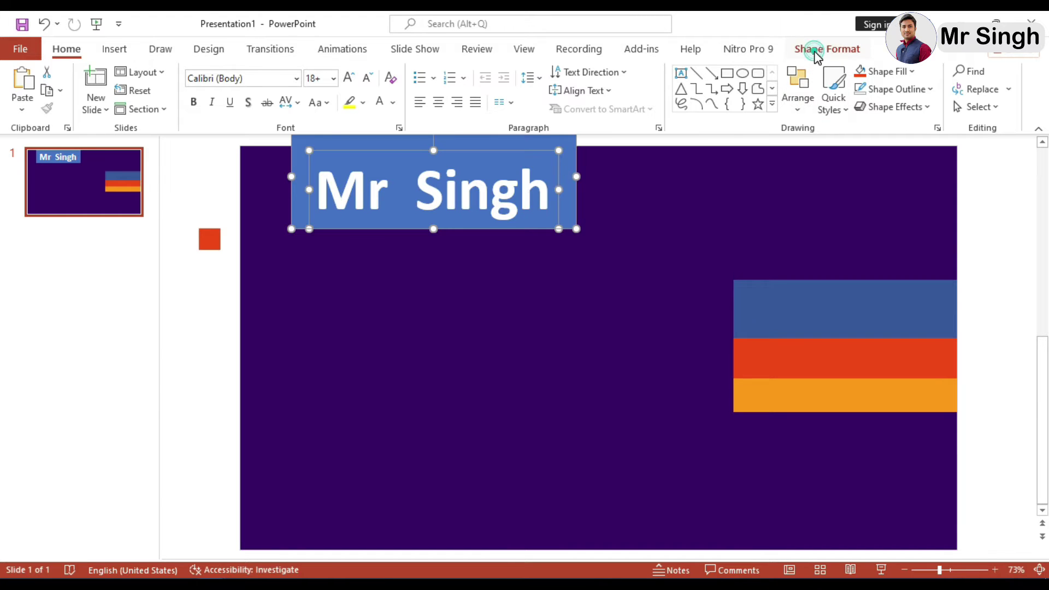
pyautogui.click(874, 72)
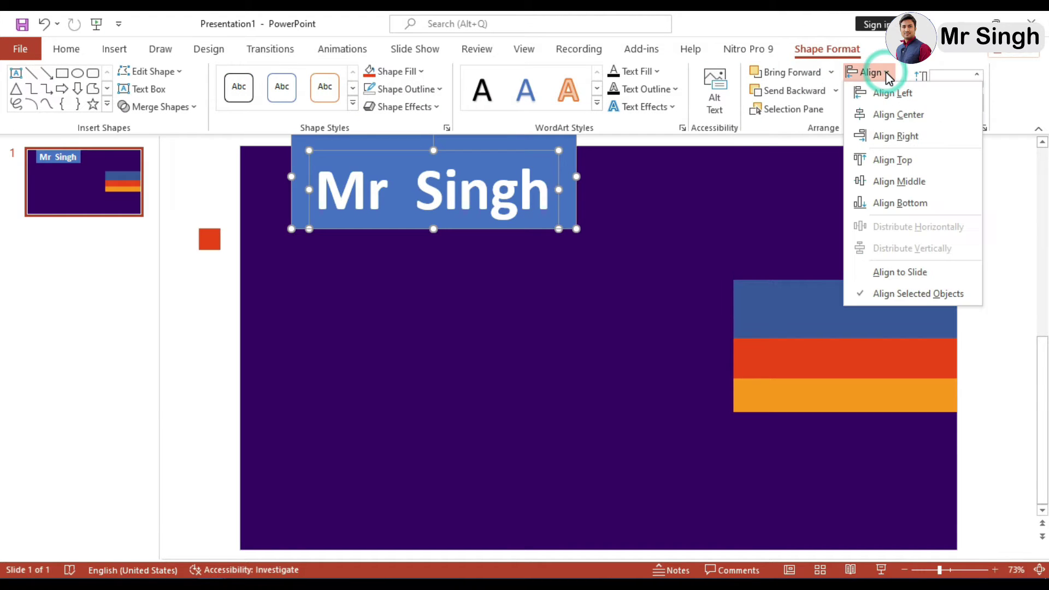
pyautogui.click(898, 114)
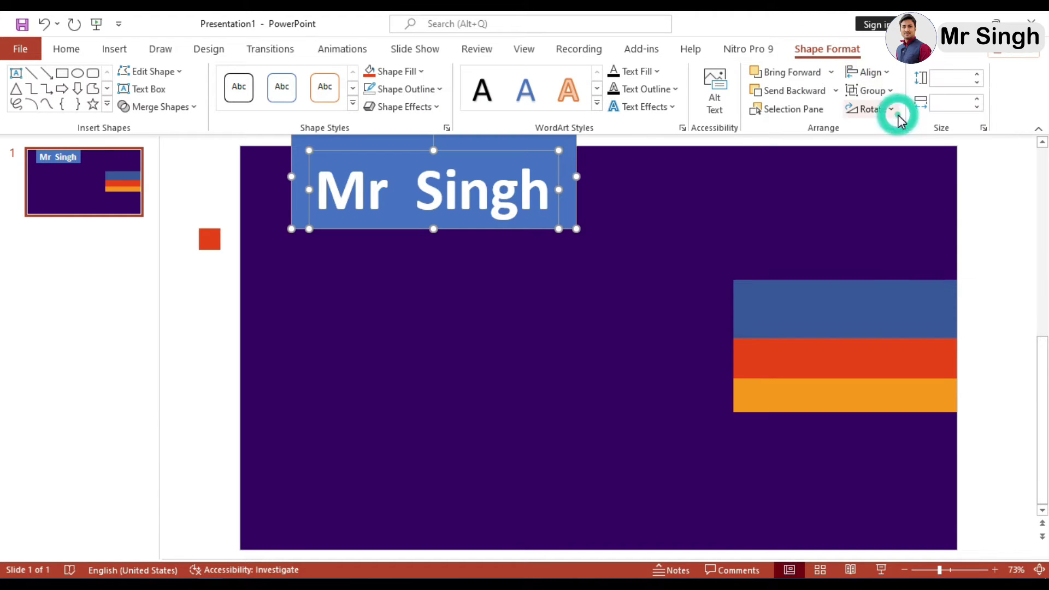
pyautogui.click(538, 343)
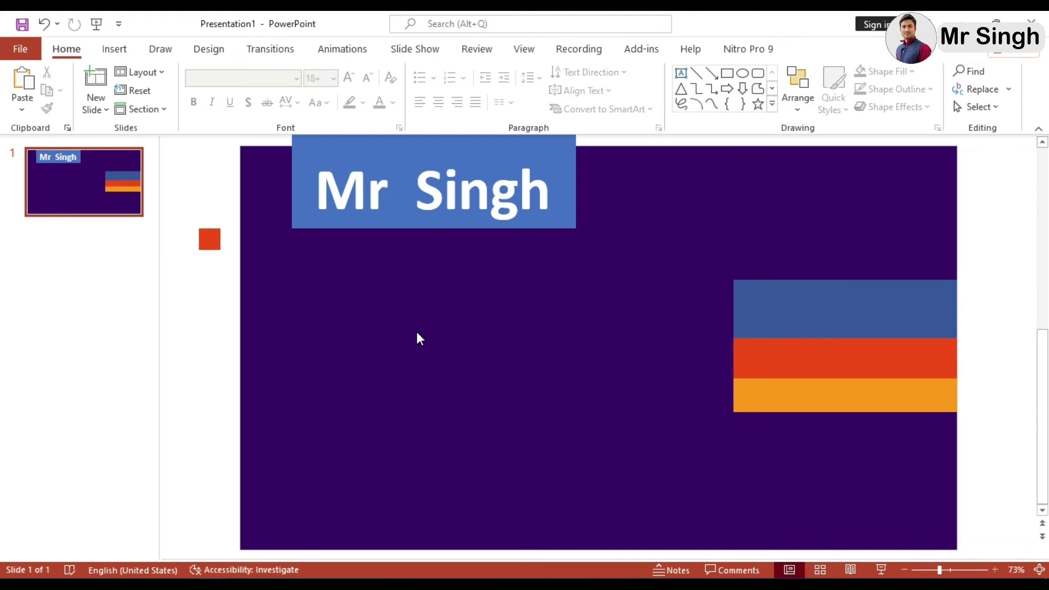
# Step: Delete the striped flag picture from the slide
pyautogui.click(814, 317)
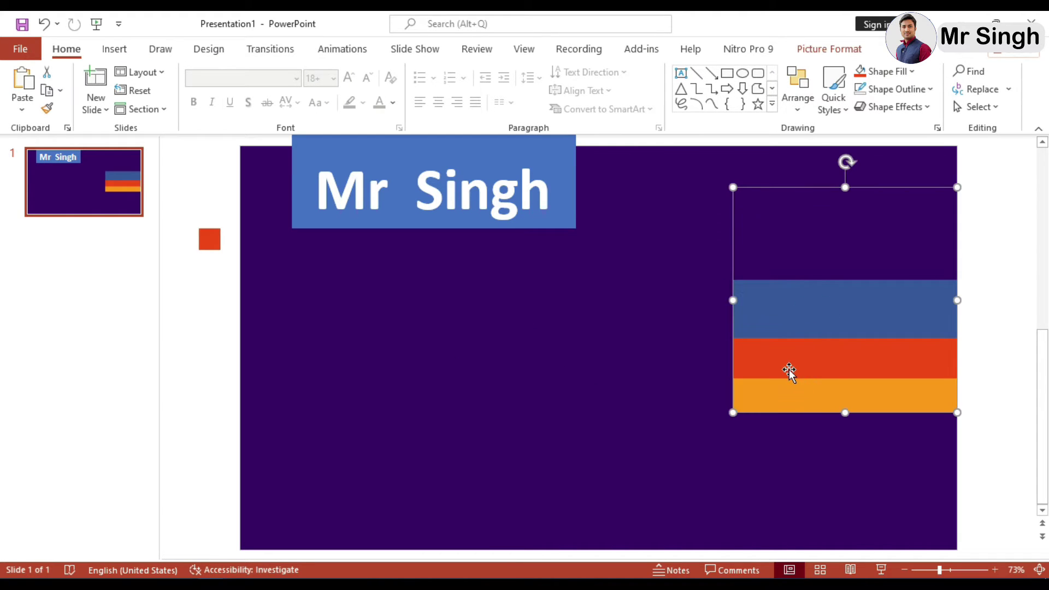
pyautogui.moveTo(812, 314); pyautogui.dragTo(618, 366)
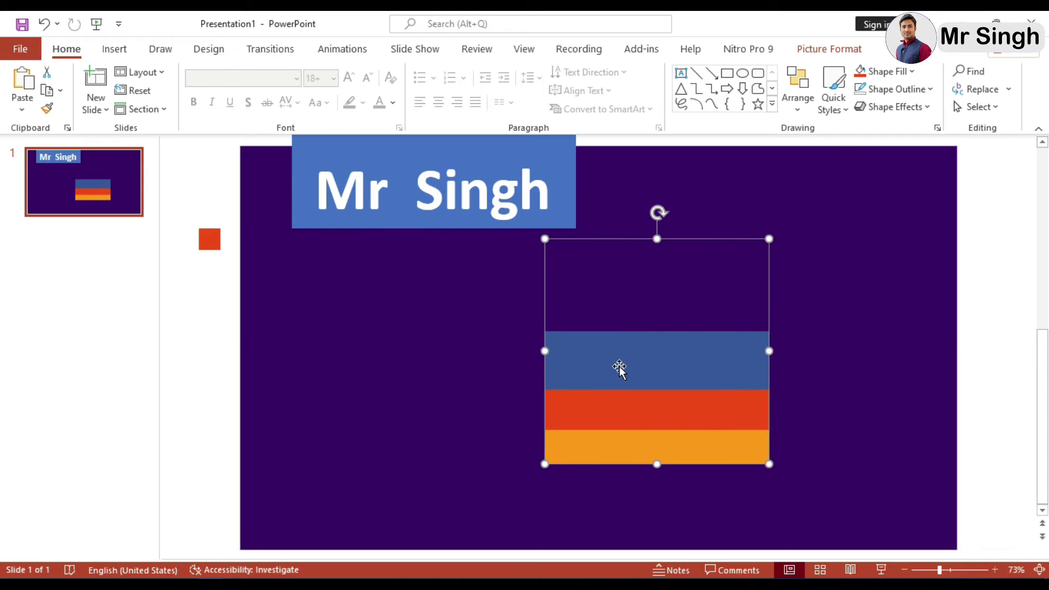
pyautogui.press('Delete')
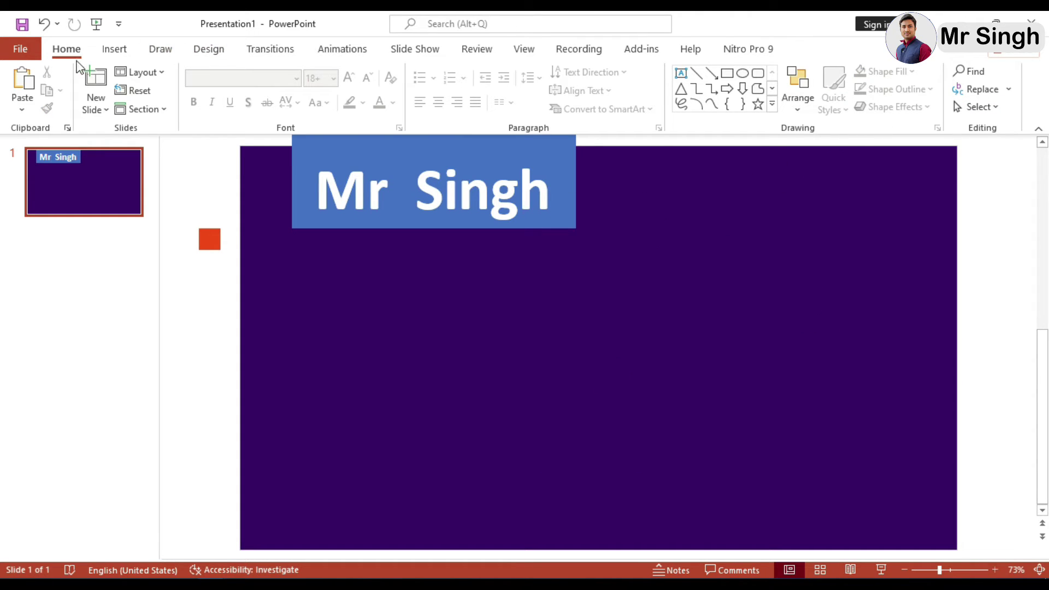
pyautogui.click(993, 107)
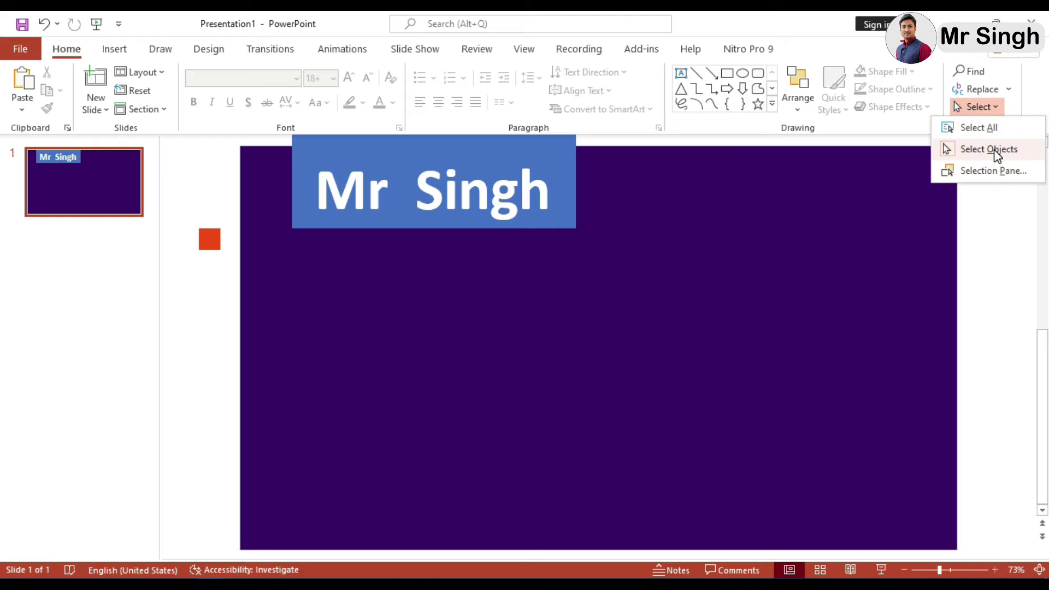
# Step: In the Selection Pane, rename TextBox 7 to Name
pyautogui.click(992, 172)
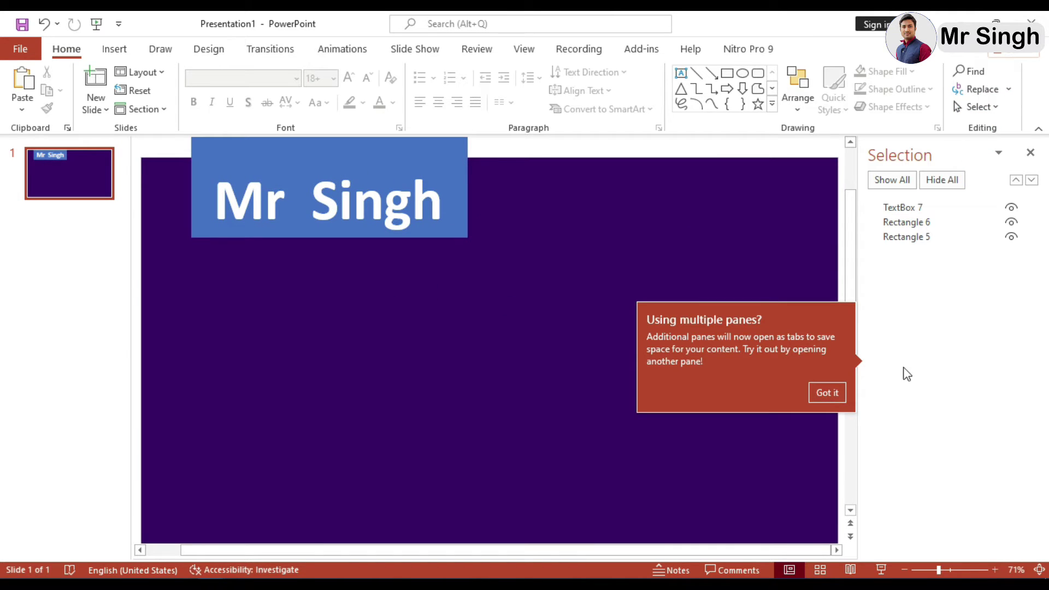
pyautogui.click(918, 332)
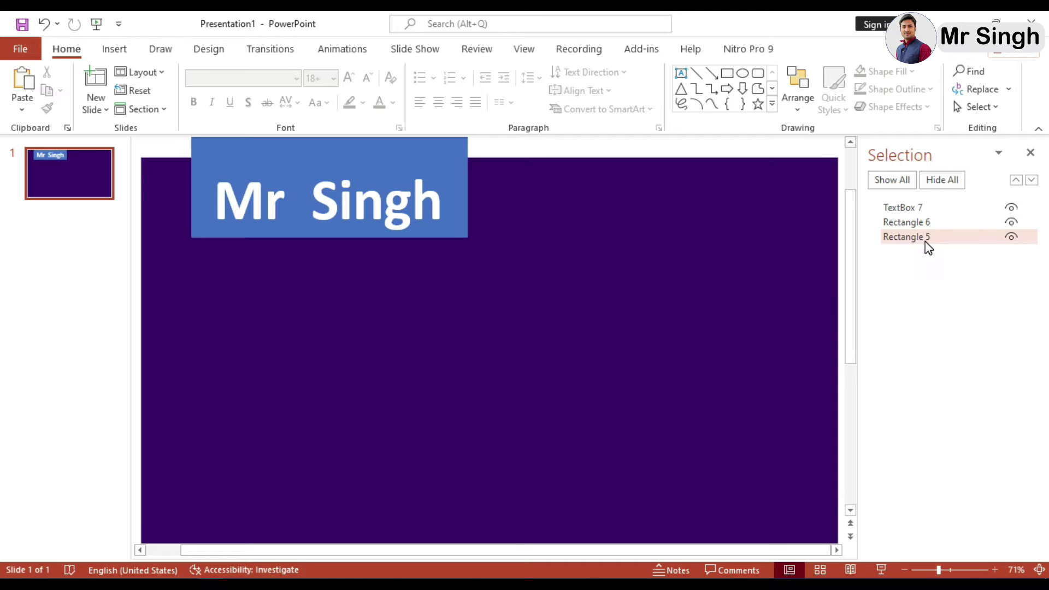
pyautogui.click(912, 208)
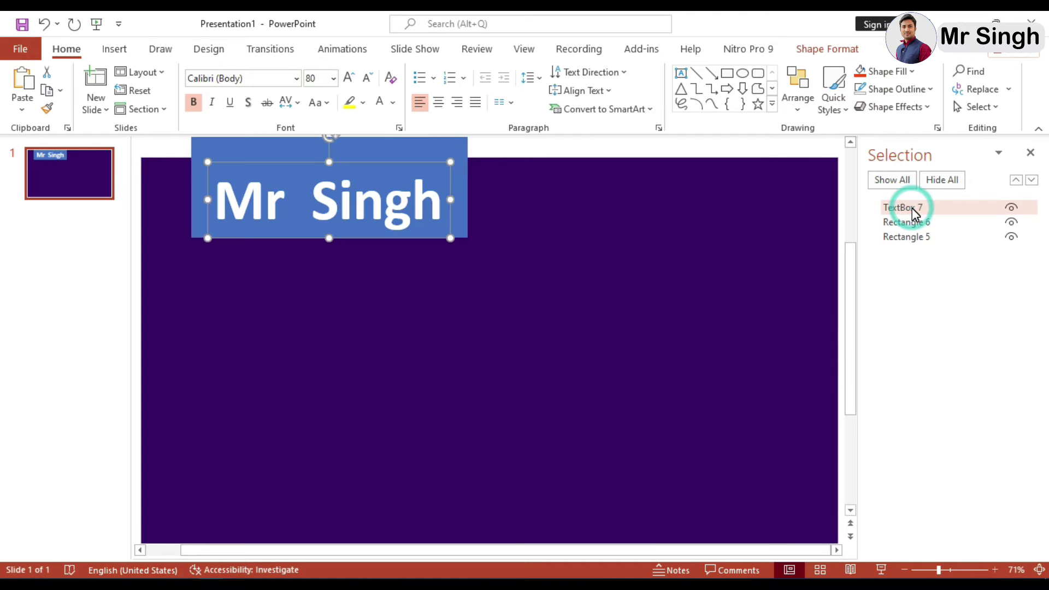
pyautogui.click(922, 209)
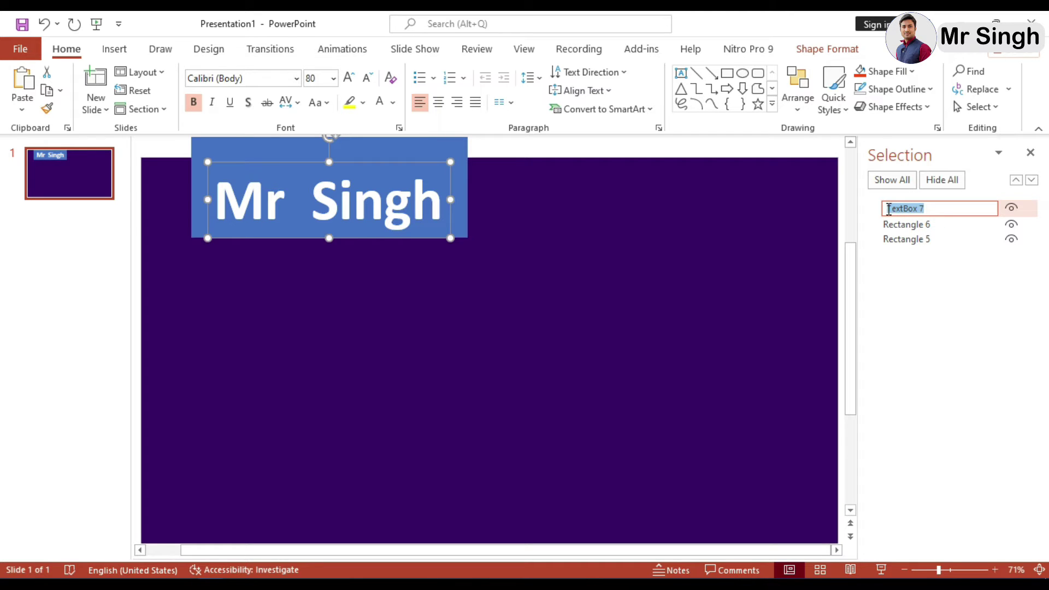
pyautogui.write('SN')
pyautogui.write('ame')
pyautogui.click(923, 239)
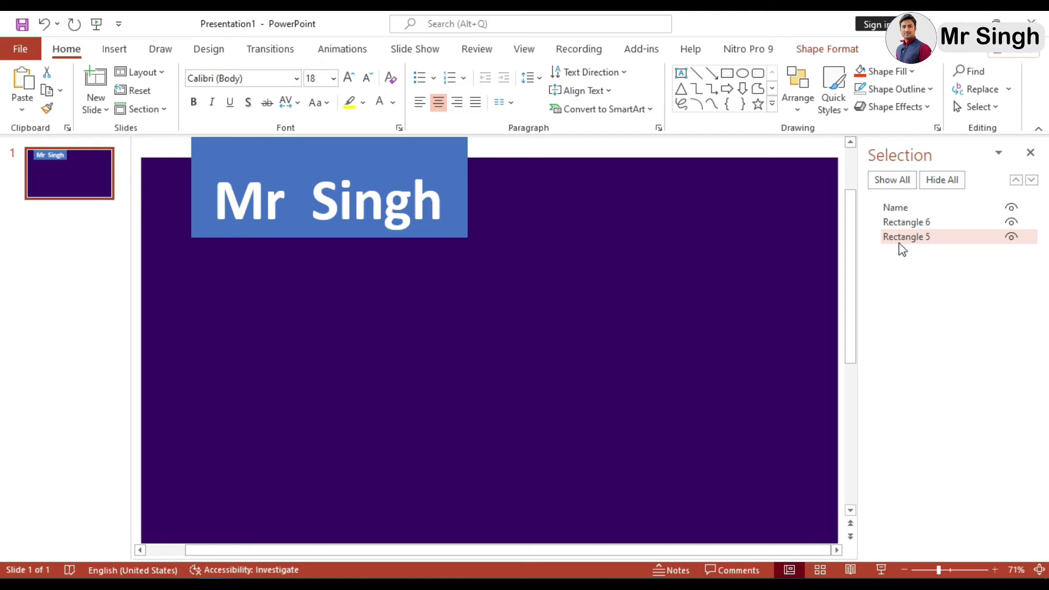
# Step: Rename Rectangle 5 to Orange and Rectangle 6 to Cover
pyautogui.click(901, 239)
pyautogui.click(934, 237)
pyautogui.moveTo(933, 238); pyautogui.dragTo(890, 238)
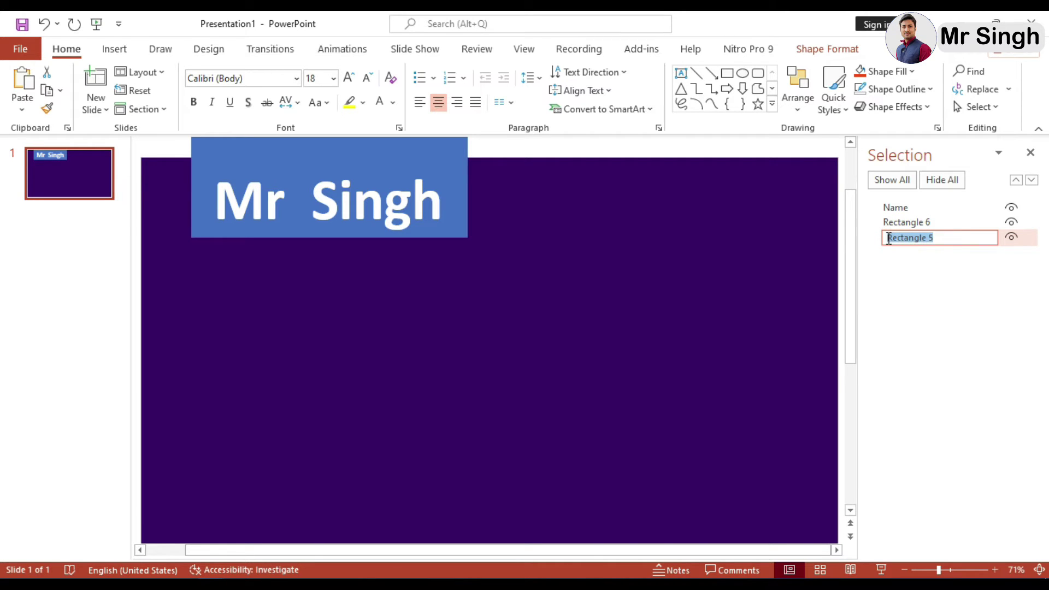
pyautogui.write('Orange')
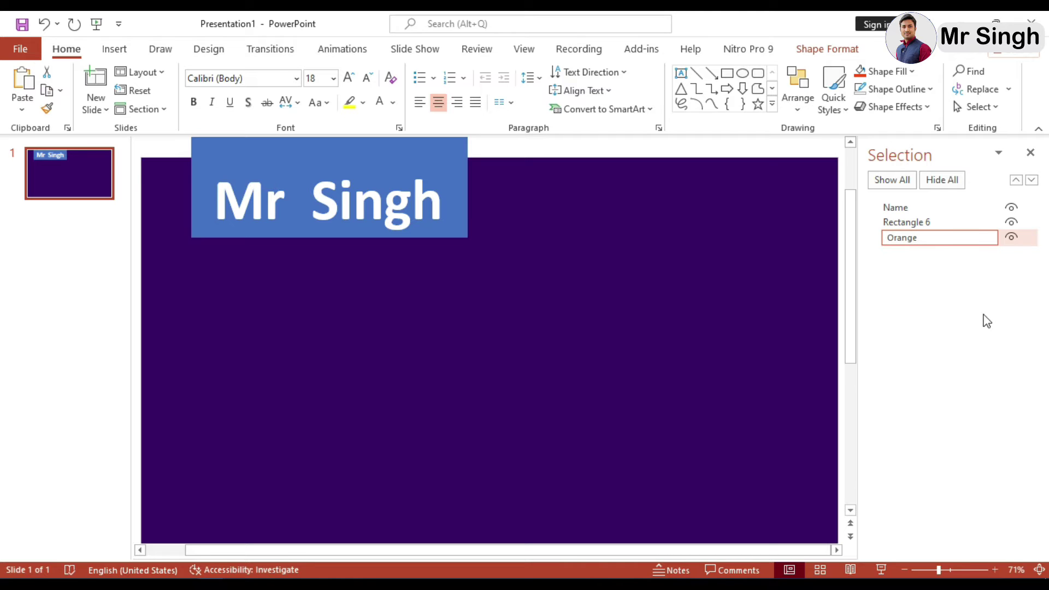
pyautogui.click(922, 223)
pyautogui.click(923, 222)
pyautogui.moveTo(939, 222); pyautogui.dragTo(885, 223)
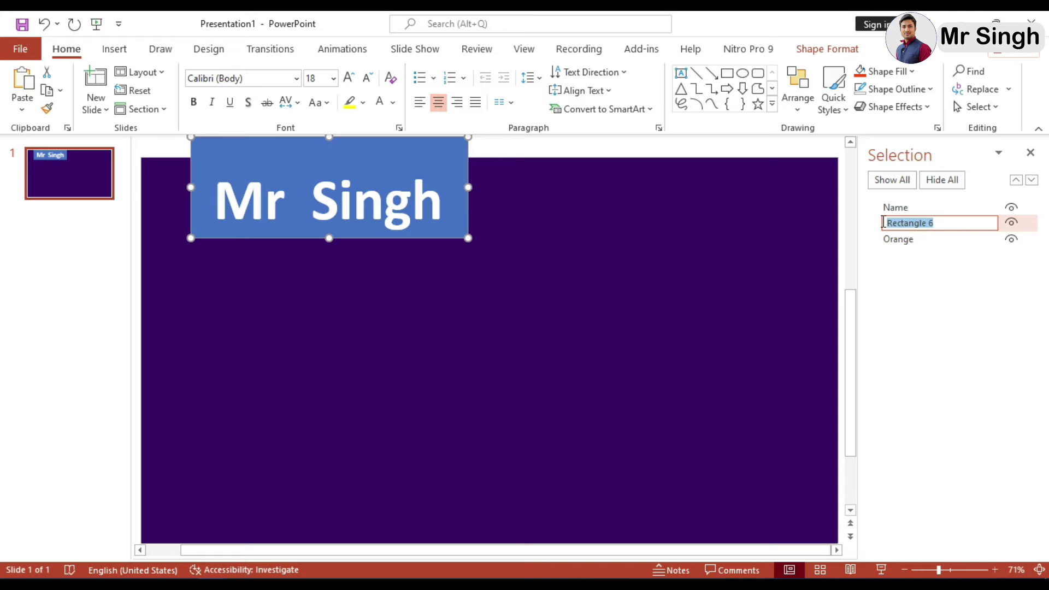
pyautogui.write('Cover')
pyautogui.click(916, 311)
# Step: Move the Name object below Cover in the stacking order, hiding the text
pyautogui.click(917, 208)
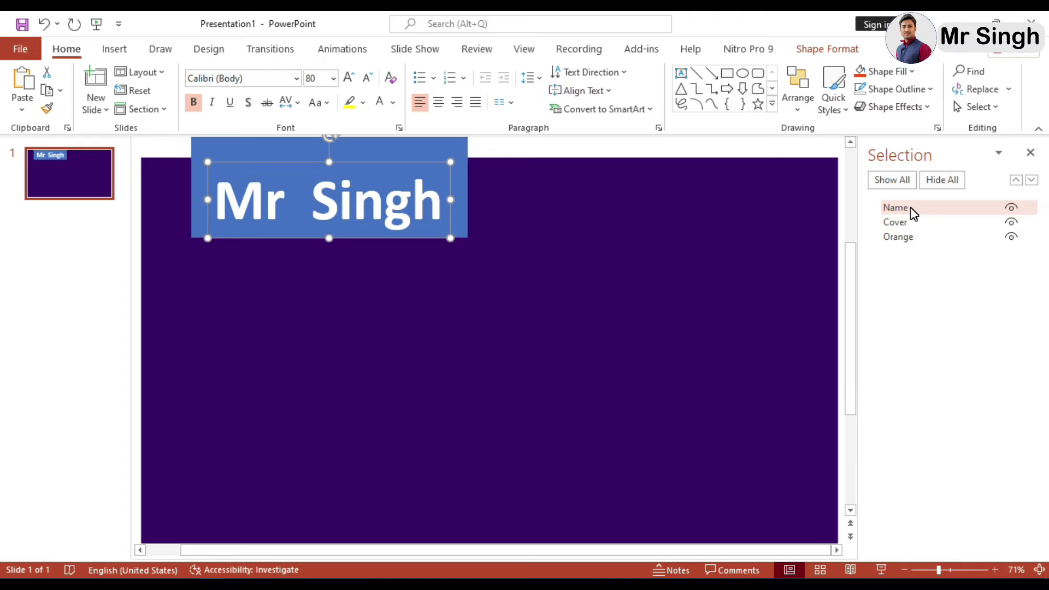
pyautogui.moveTo(911, 209); pyautogui.dragTo(919, 249)
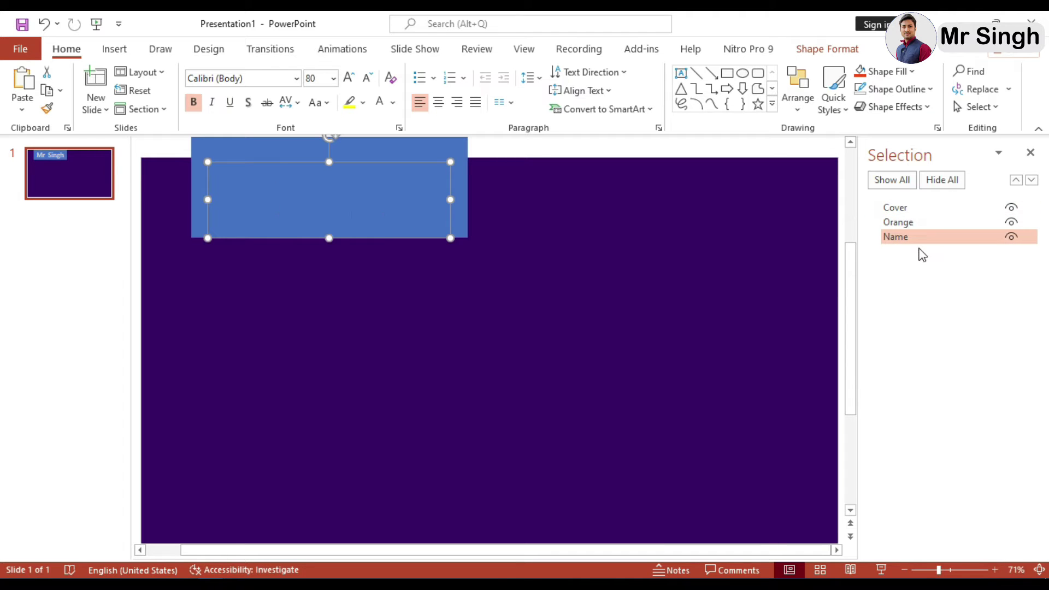
pyautogui.click(671, 311)
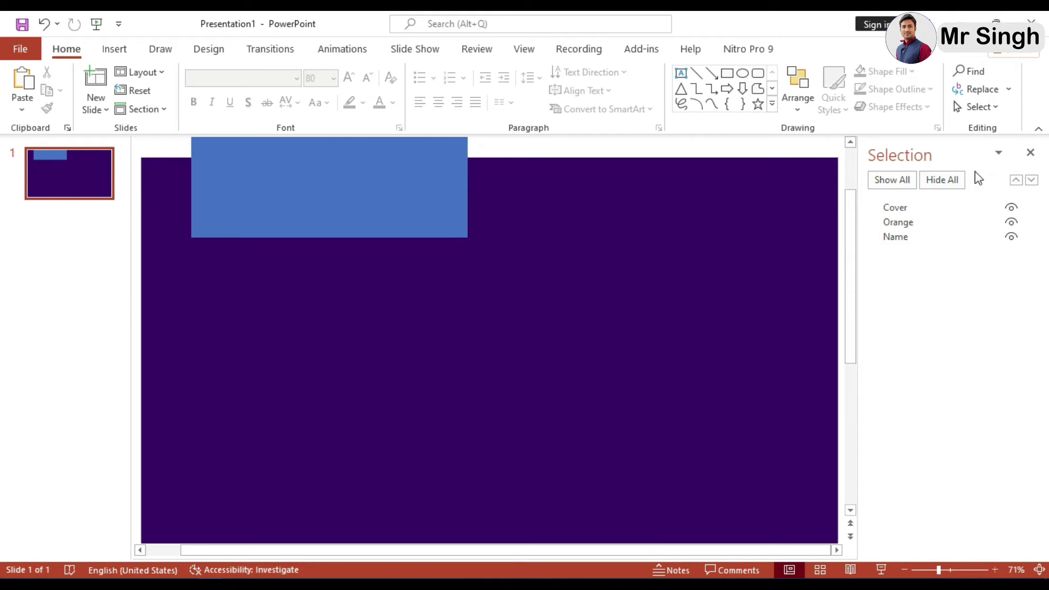
# Step: Fill the blue Cover rectangle with the background's dark purple recent colour
pyautogui.click(1030, 155)
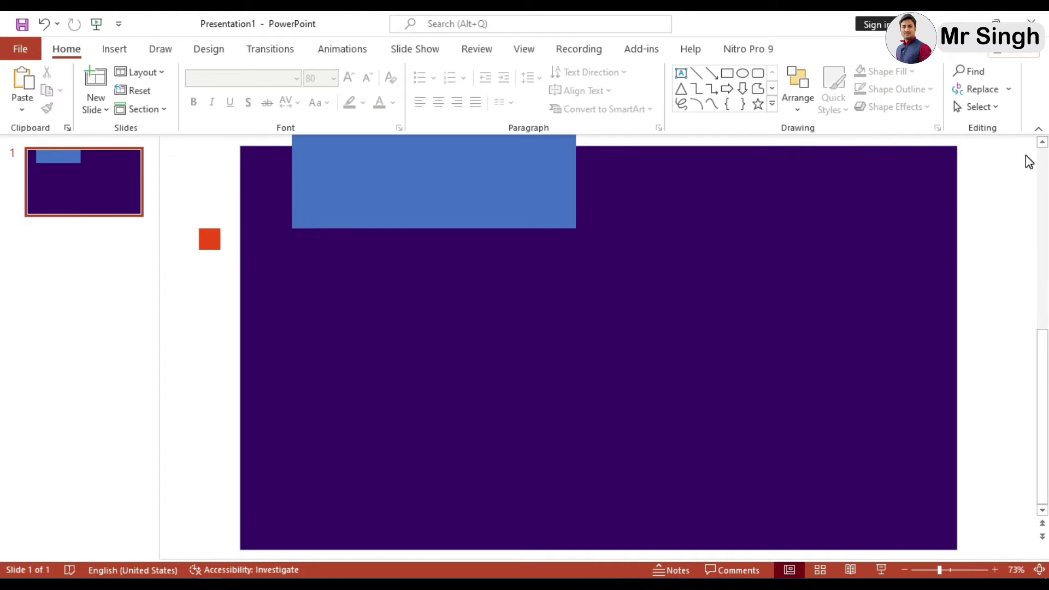
pyautogui.click(369, 186)
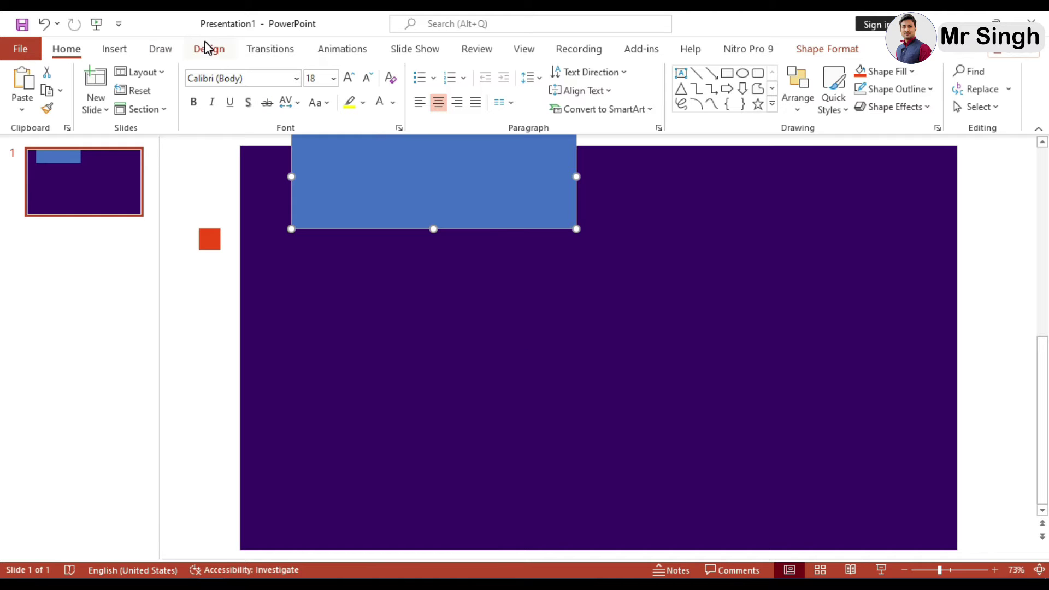
pyautogui.click(823, 50)
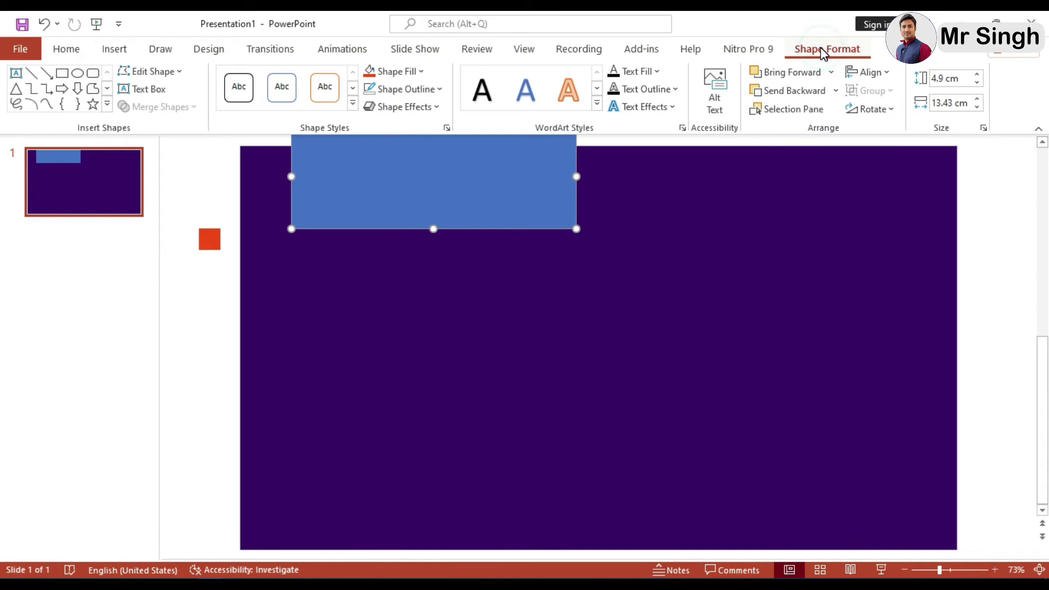
pyautogui.click(390, 72)
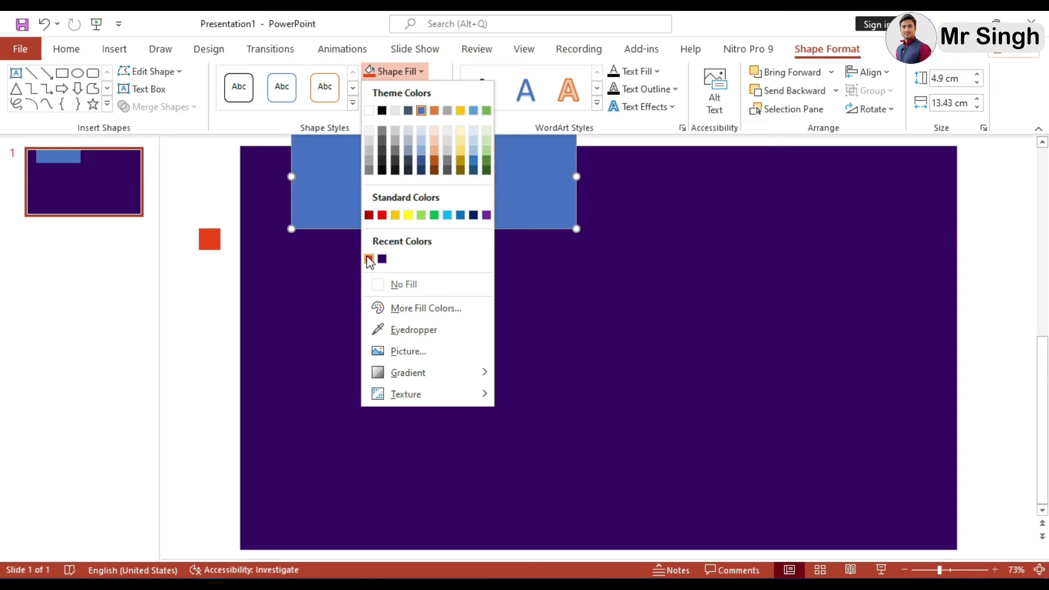
pyautogui.click(382, 259)
pyautogui.click(578, 270)
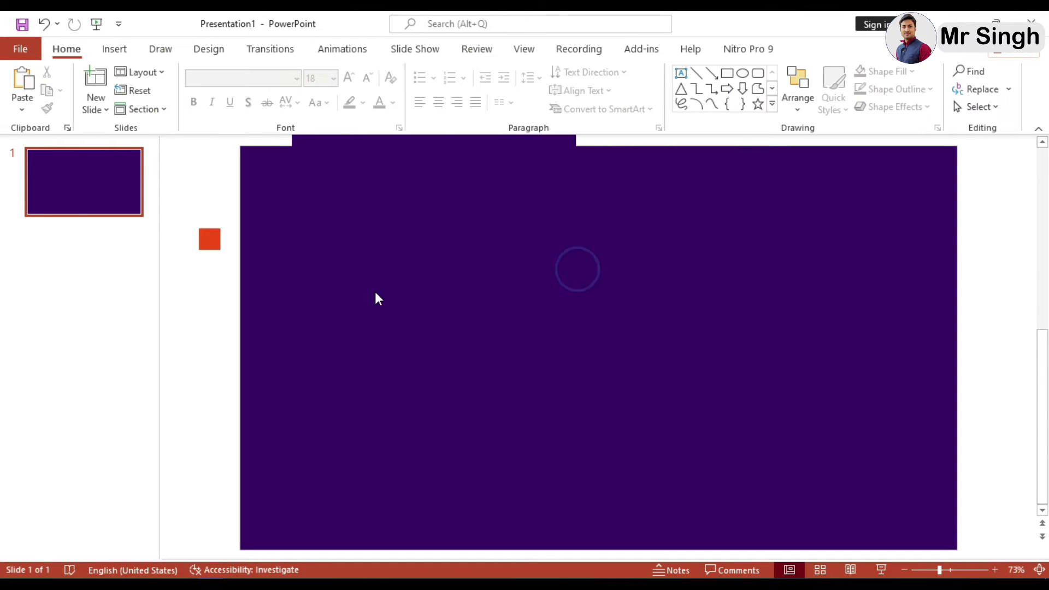
pyautogui.click(63, 185)
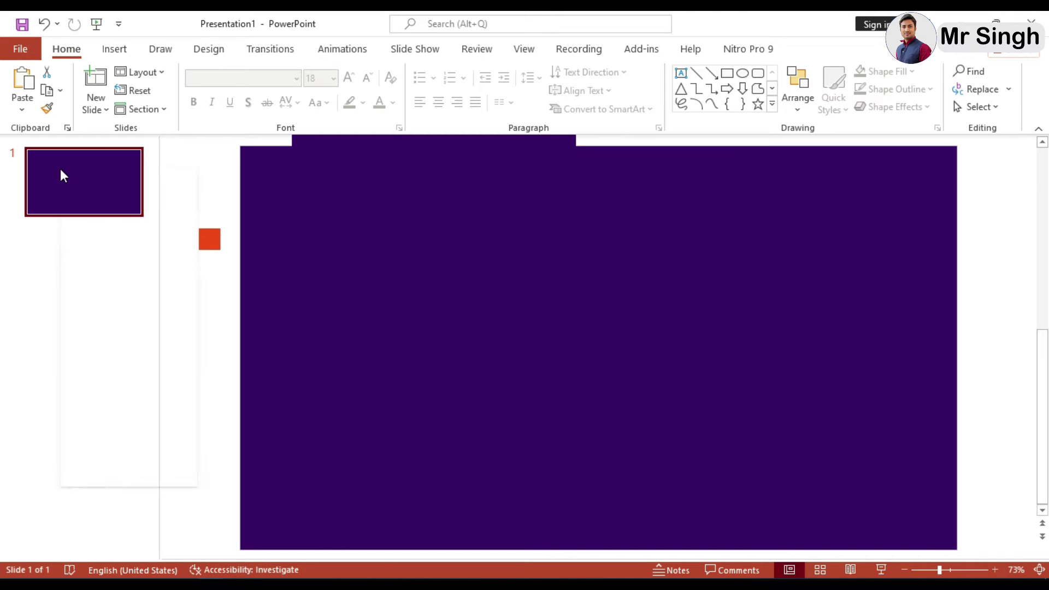
# Step: Duplicate slide 1 with Ctrl+D to create slide 2
pyautogui.rightClick(60, 169)
pyautogui.click(37, 290)
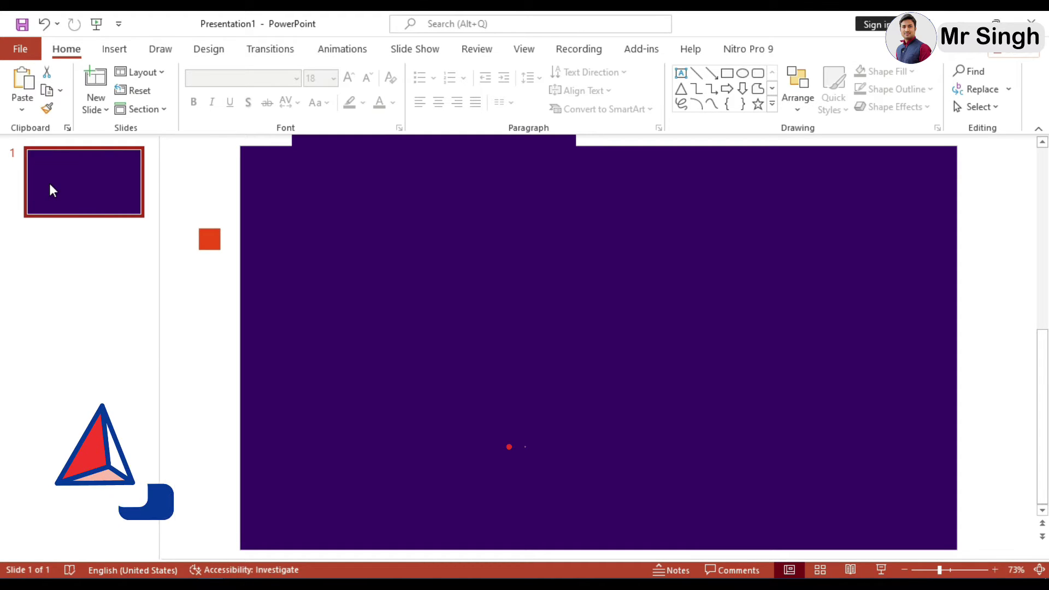
pyautogui.hotkey('ctrl', 'd')
pyautogui.click(84, 263)
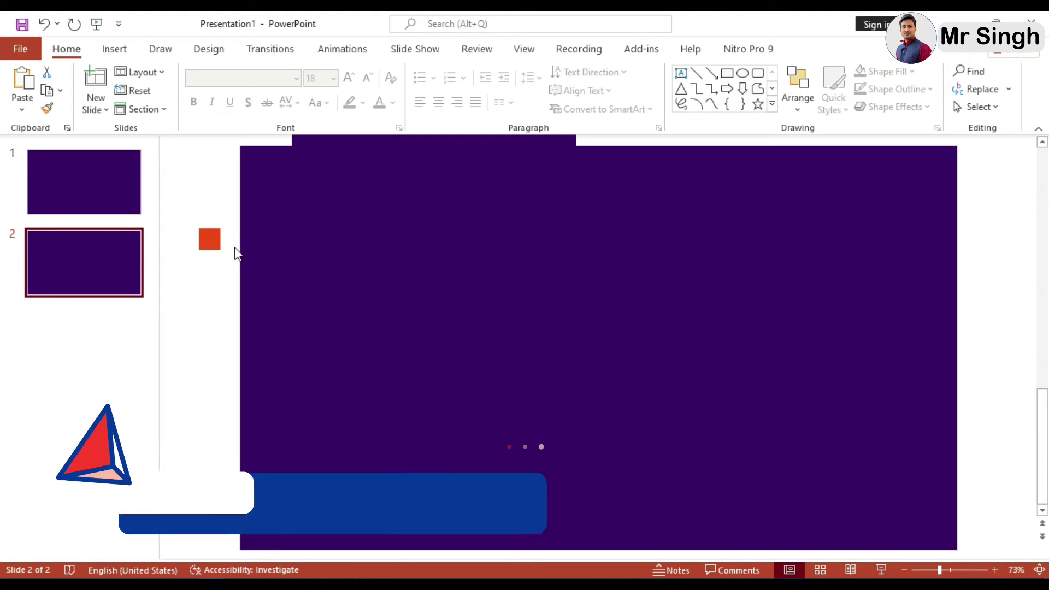
# Step: On slide 2, Align Right the orange square with the purple Cover rectangle
pyautogui.click(211, 239)
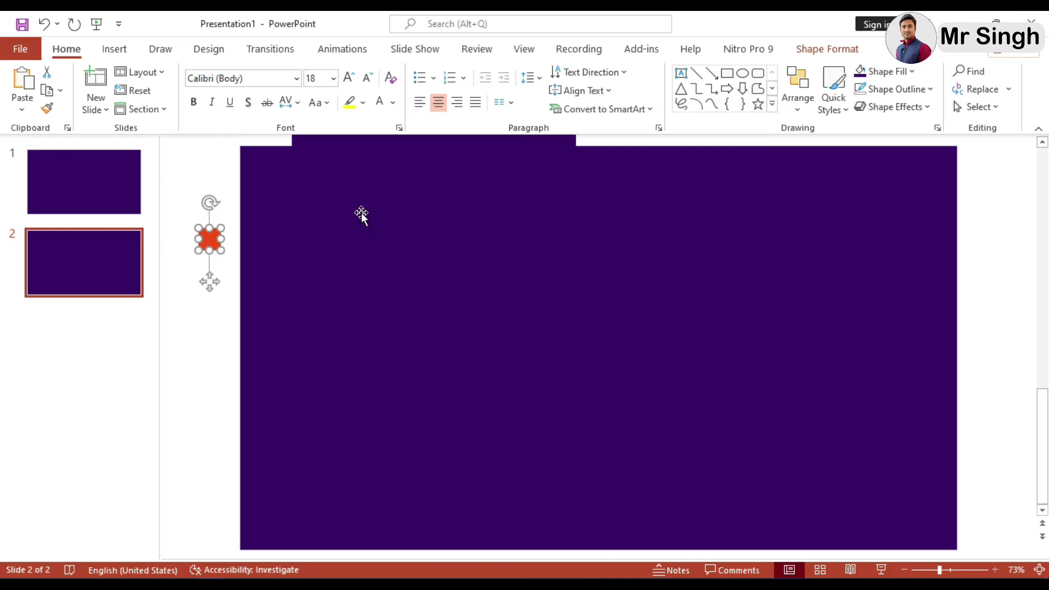
pyautogui.keyDown('shift'); pyautogui.click(373, 172); pyautogui.keyUp('shift')
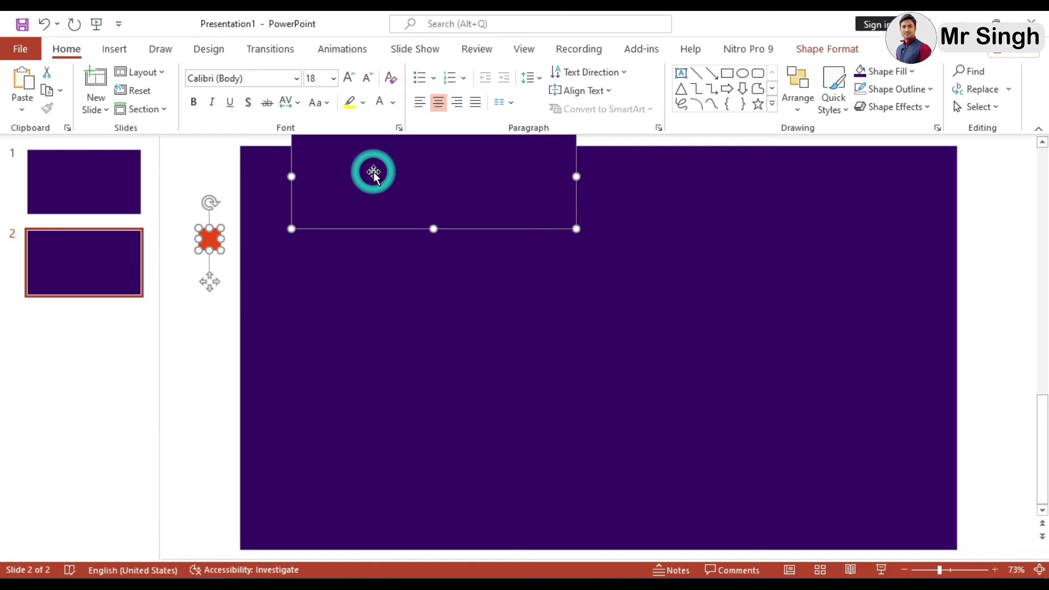
pyautogui.click(827, 49)
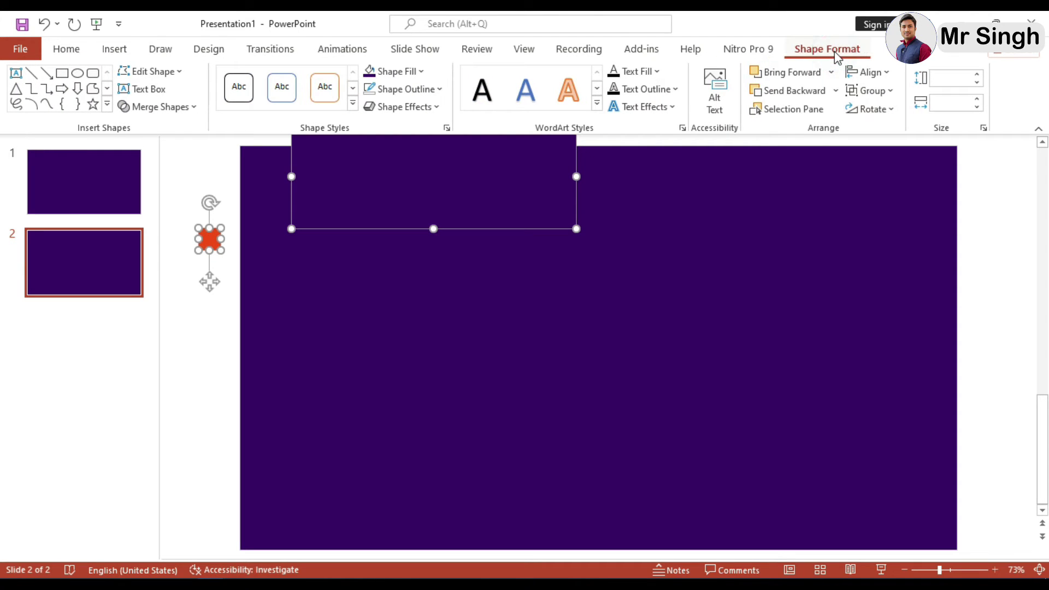
pyautogui.click(879, 72)
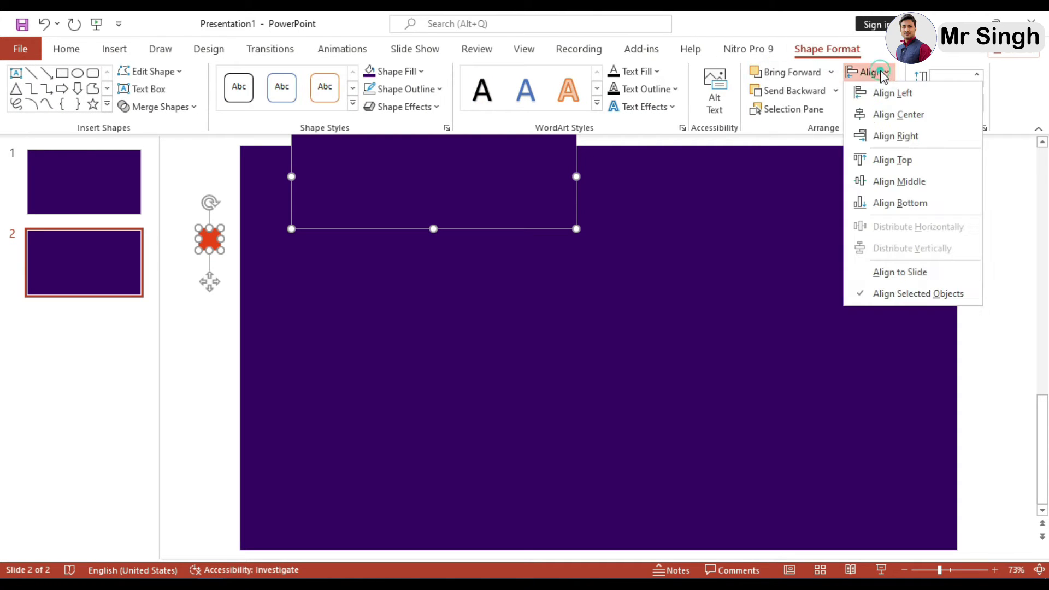
pyautogui.click(899, 136)
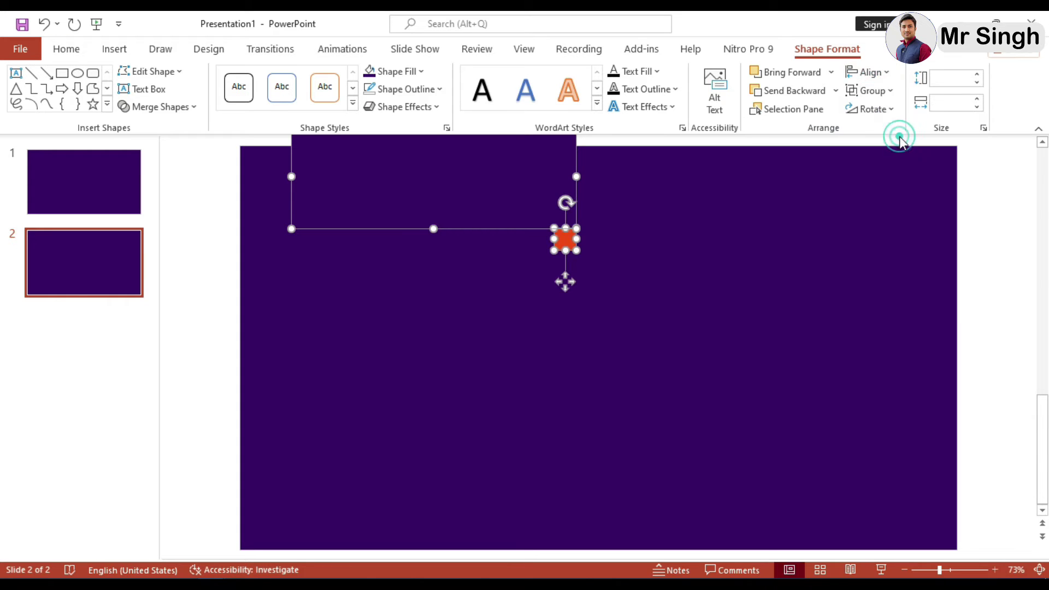
pyautogui.click(684, 280)
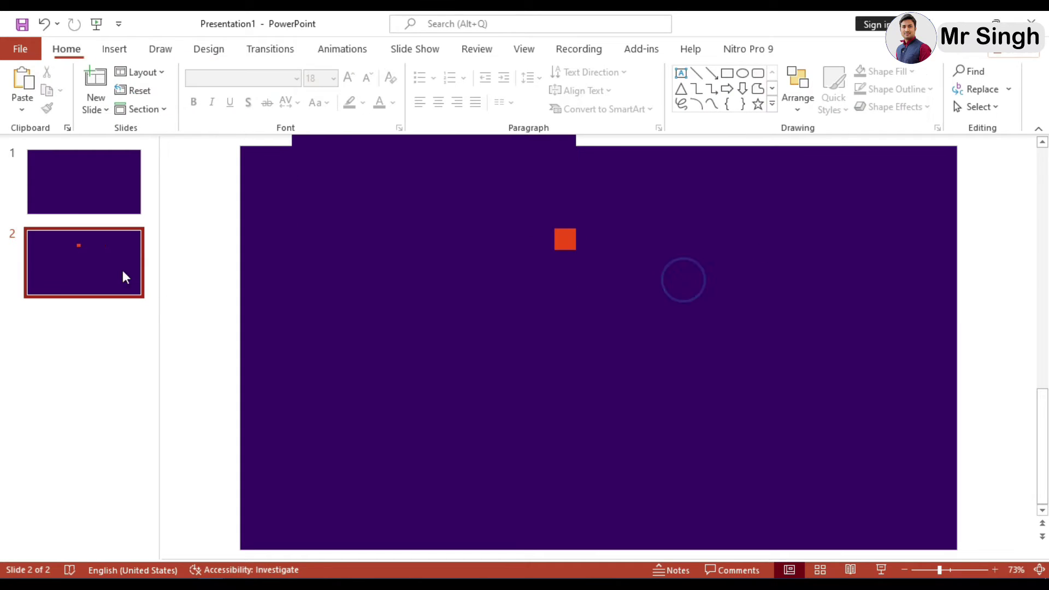
pyautogui.click(75, 263)
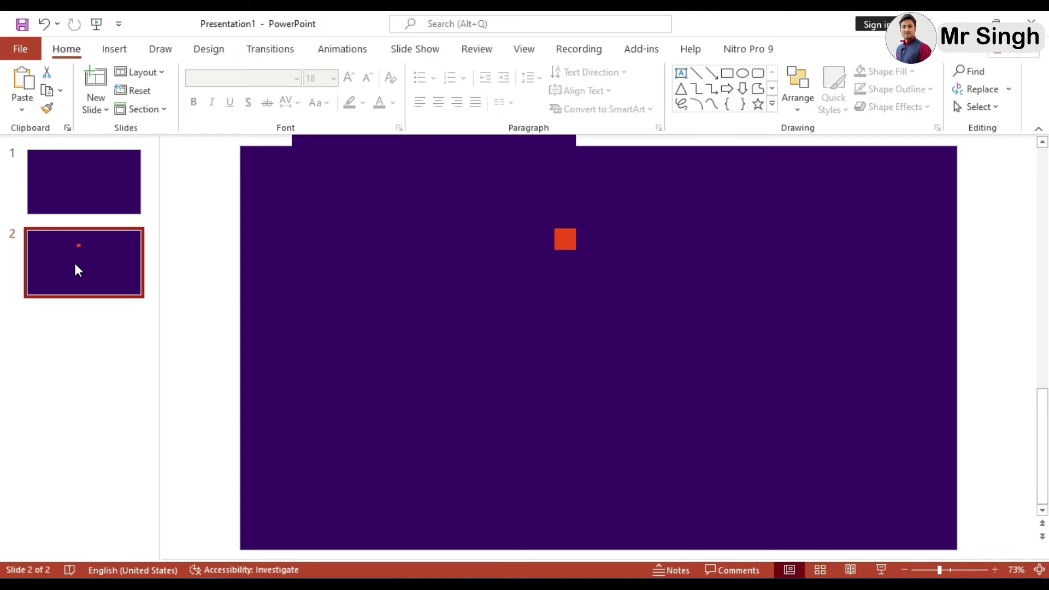
# Step: Apply the Morph transition to slide 2, with a 02.00 duration advancing on mouse click
pyautogui.click(282, 50)
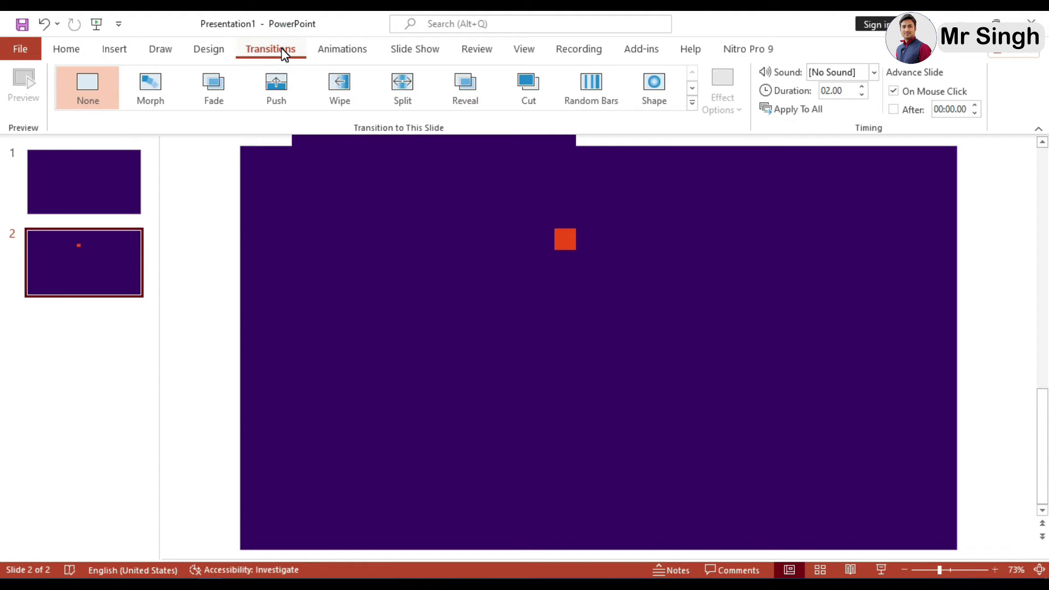
pyautogui.click(151, 85)
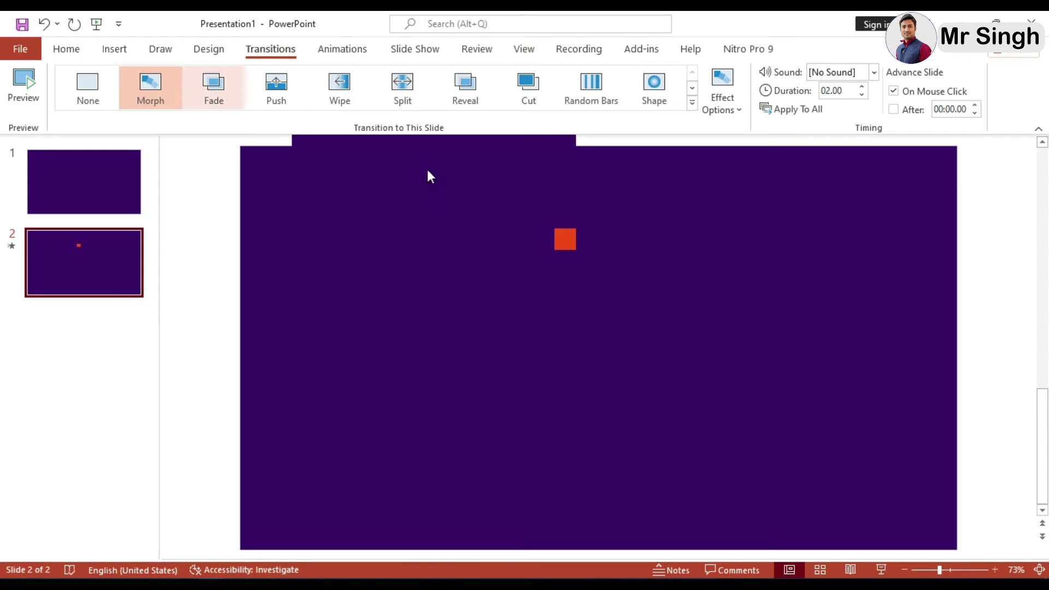
pyautogui.click(70, 257)
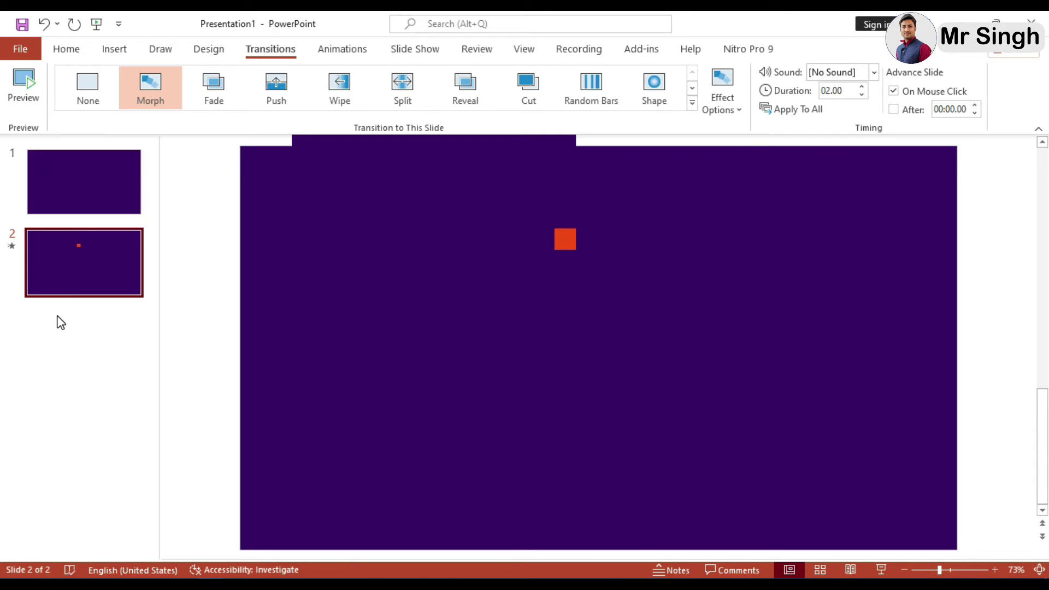
# Step: Duplicate slide 2 as slide 3 and stretch its orange square leftward into a wide bar
pyautogui.click(71, 262)
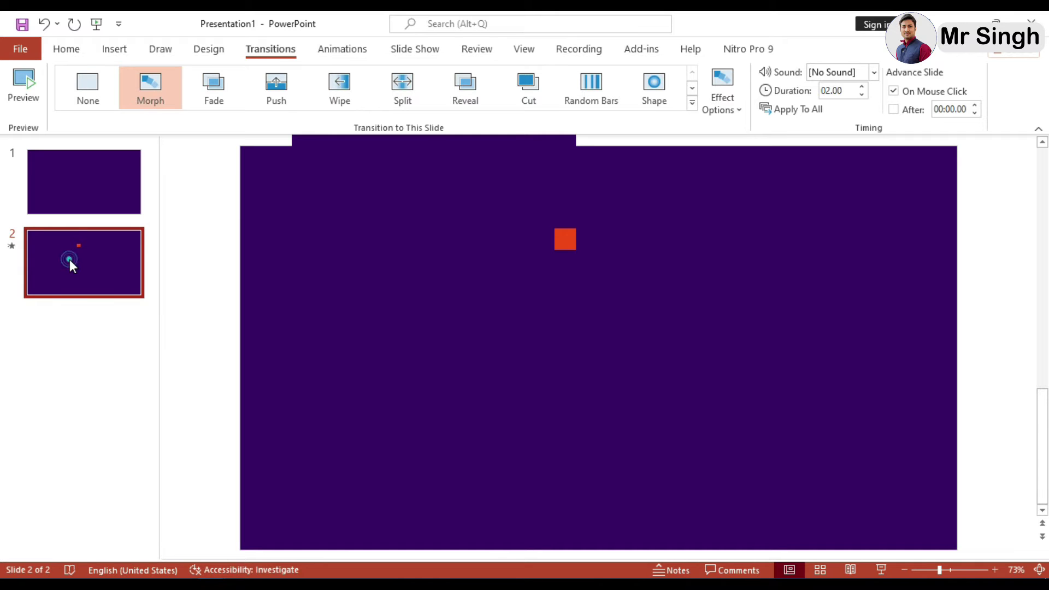
pyautogui.hotkey('ctrl', 'd')
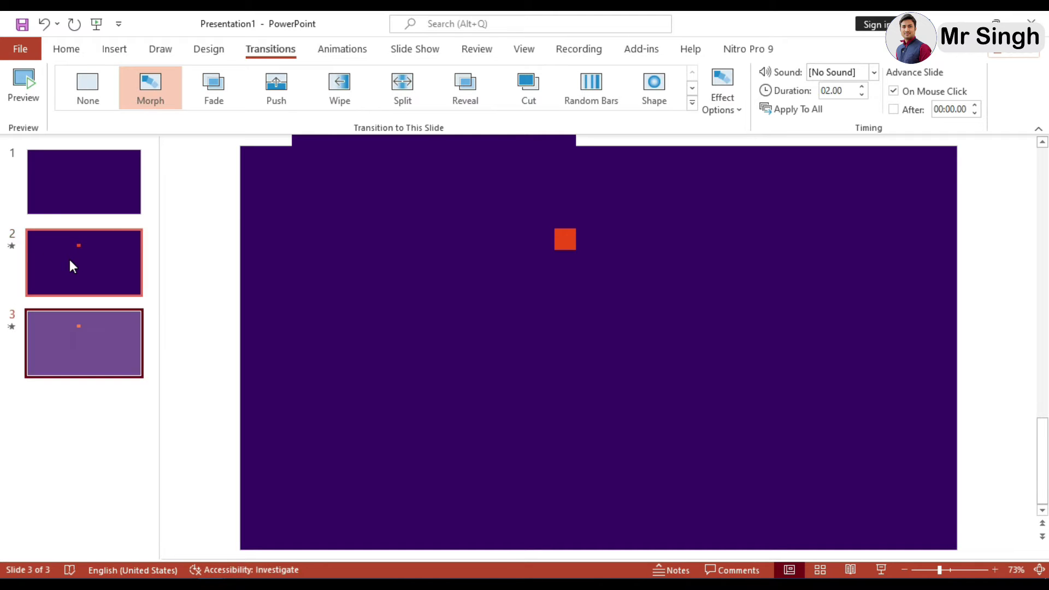
pyautogui.click(62, 339)
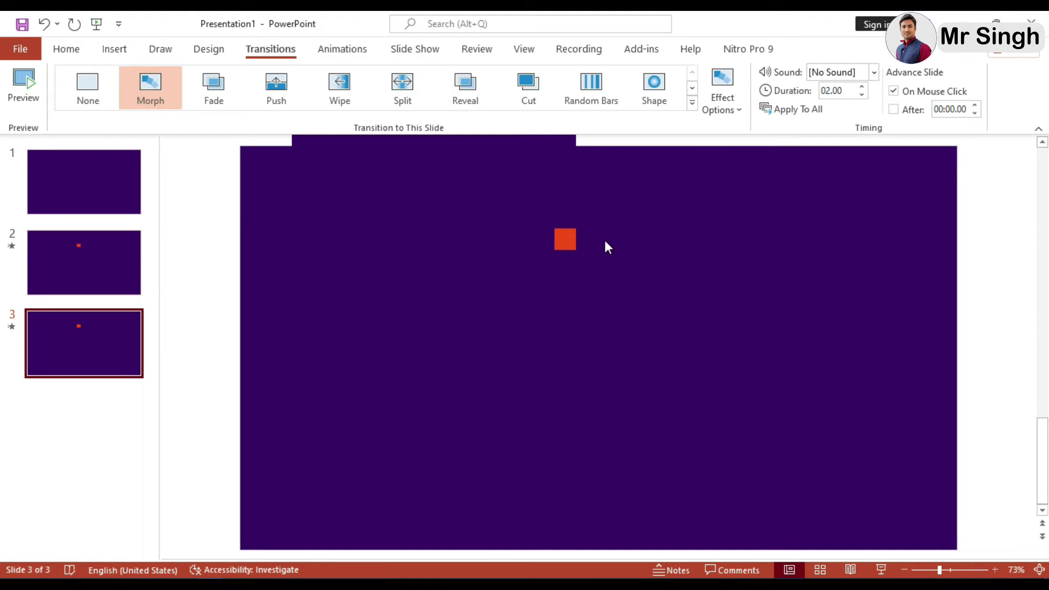
pyautogui.click(571, 238)
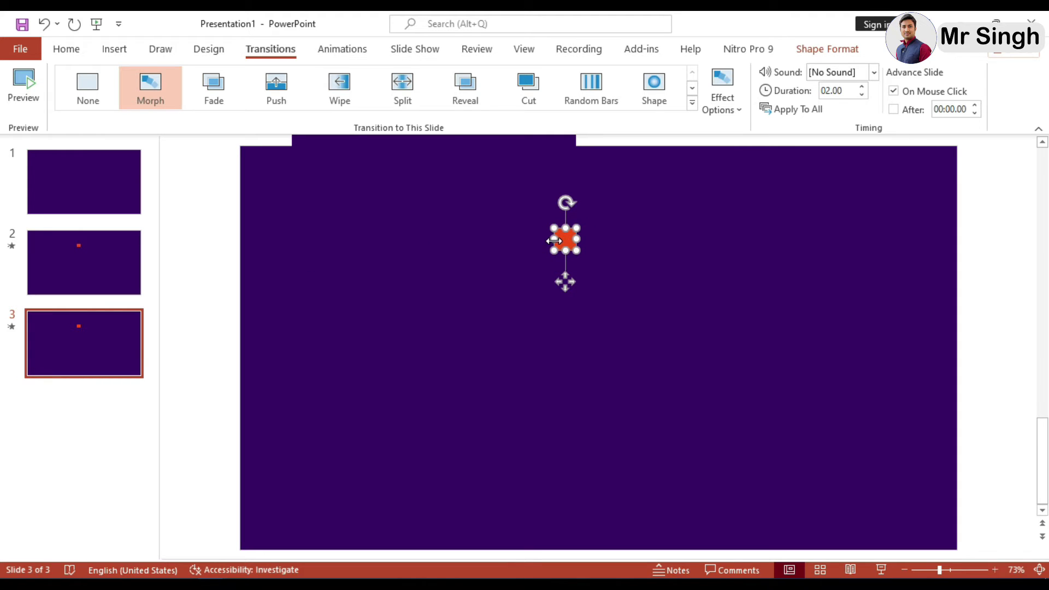
pyautogui.moveTo(554, 241); pyautogui.dragTo(295, 246)
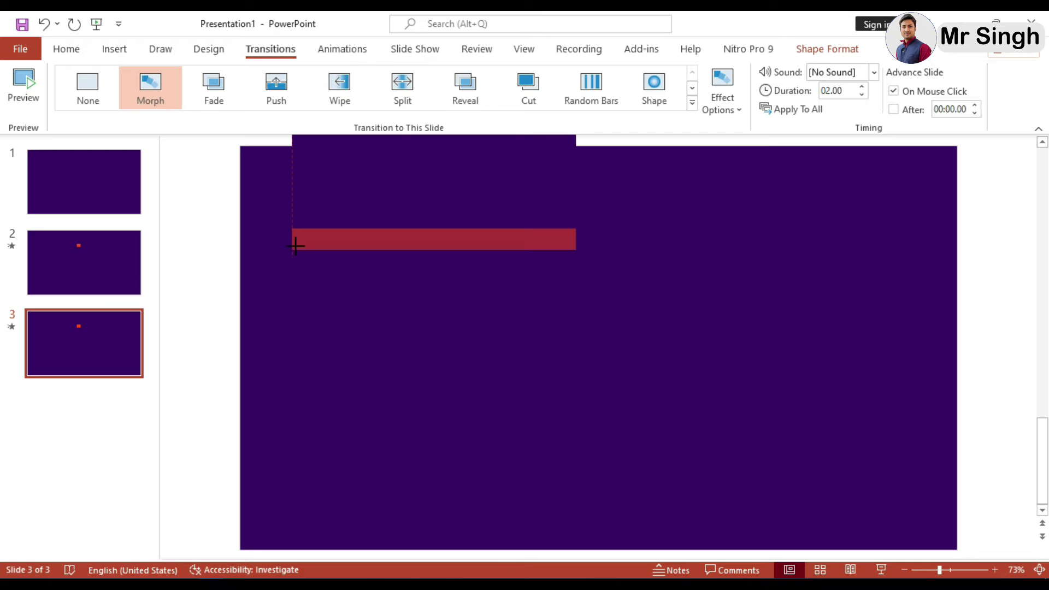
pyautogui.moveTo(296, 247); pyautogui.dragTo(292, 245)
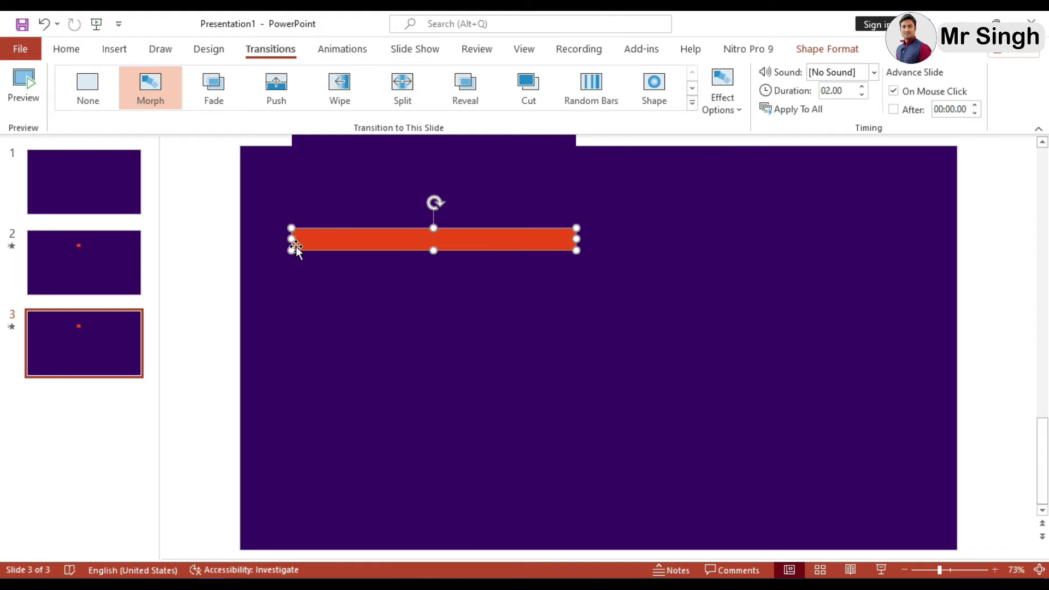
pyautogui.click(344, 329)
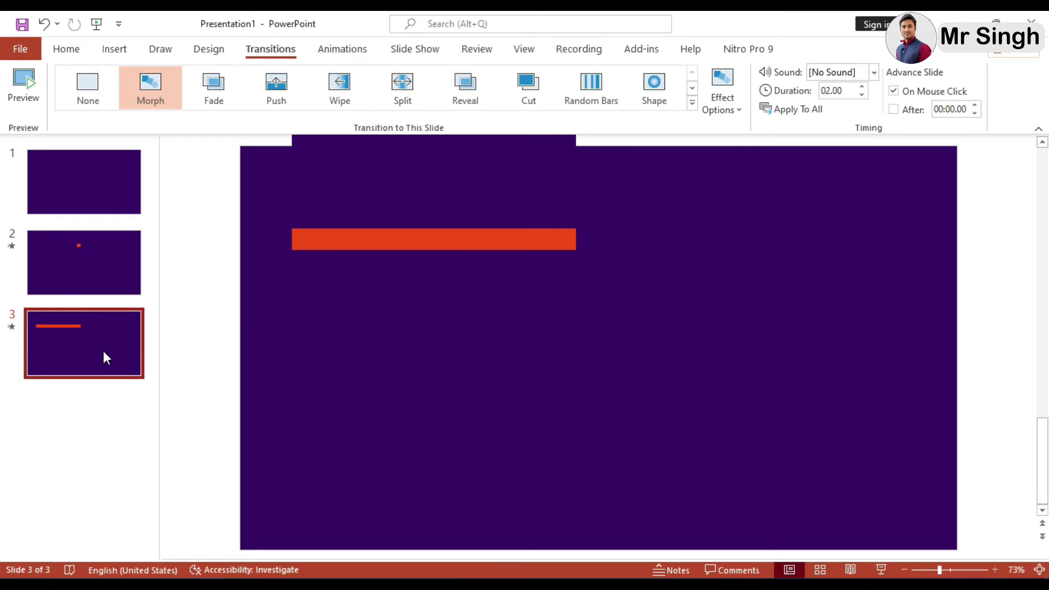
# Step: Duplicate slide 3 as slide 4 with the same orange bar, and select its purple cover shape
pyautogui.hotkey('ctrl', 'd')
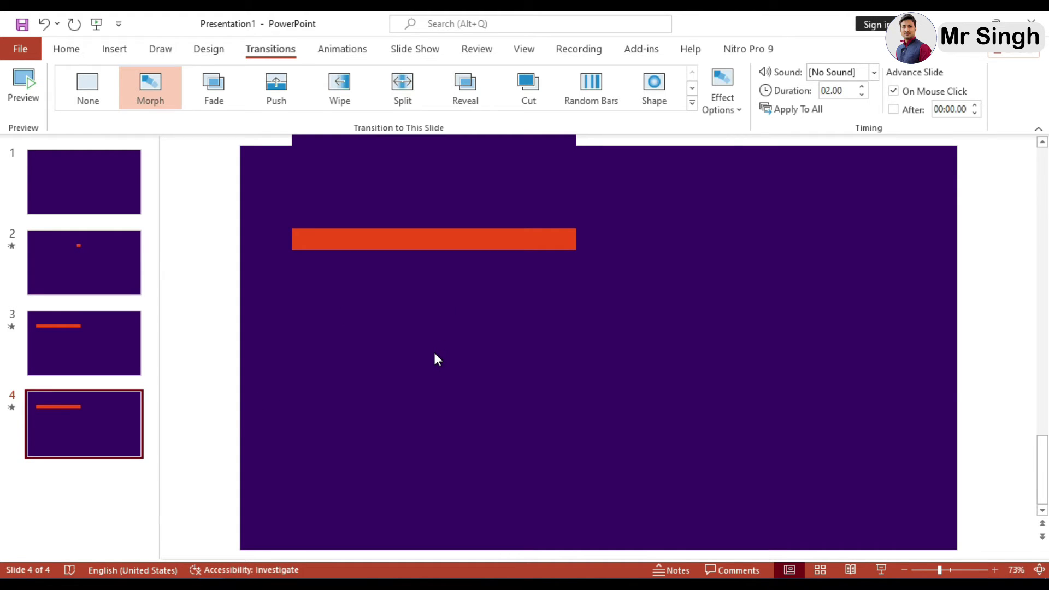
pyautogui.click(442, 204)
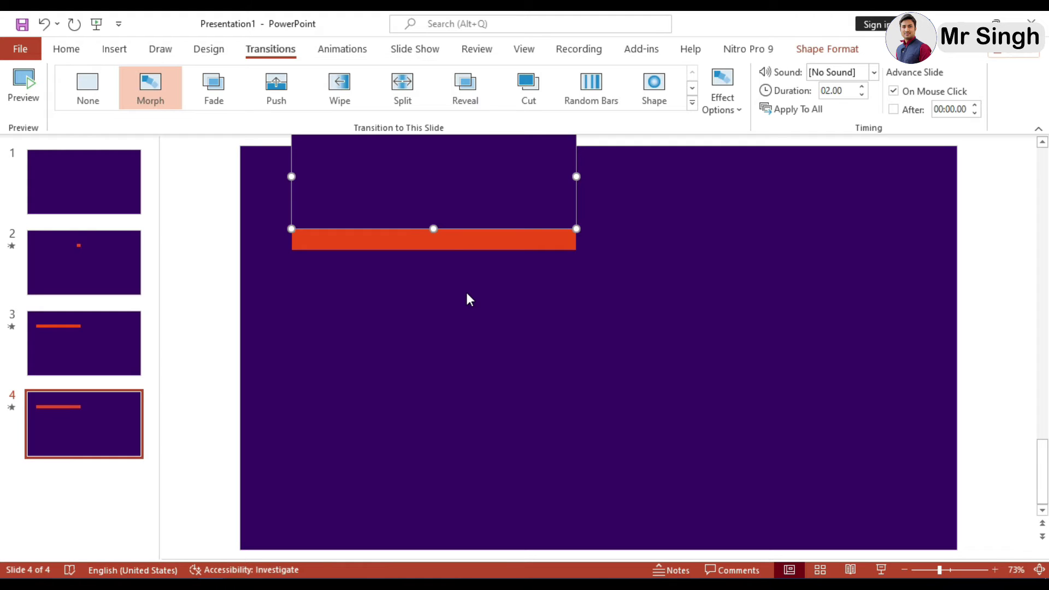
pyautogui.click(74, 50)
pyautogui.click(978, 106)
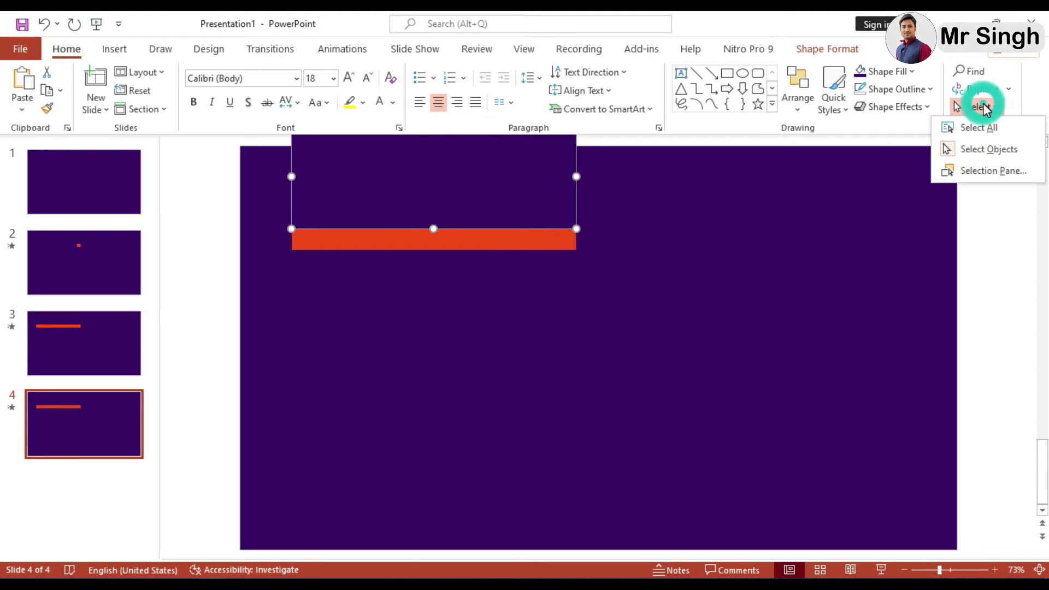
# Step: In the Selection Pane, select the Name text box together with the Cover shape
pyautogui.click(993, 171)
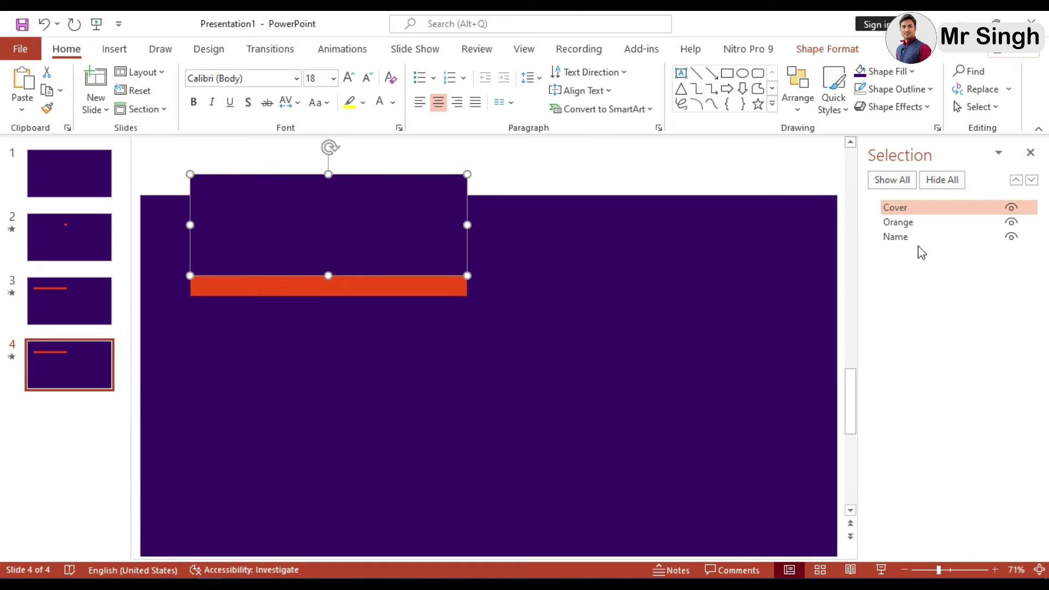
pyautogui.click(907, 237)
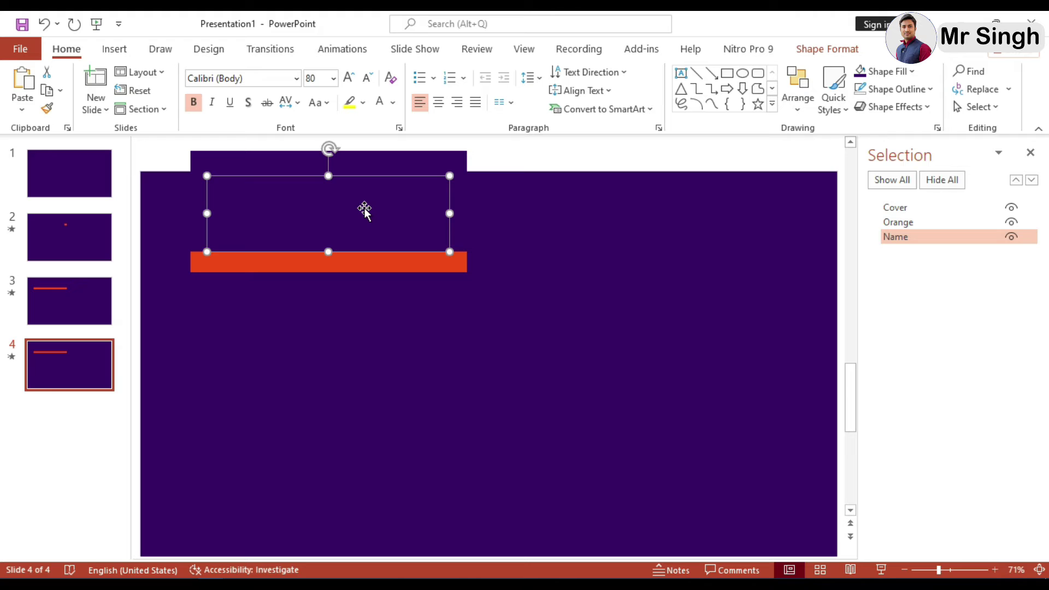
pyautogui.keyDown('shift'); pyautogui.click(364, 208); pyautogui.keyUp('shift')
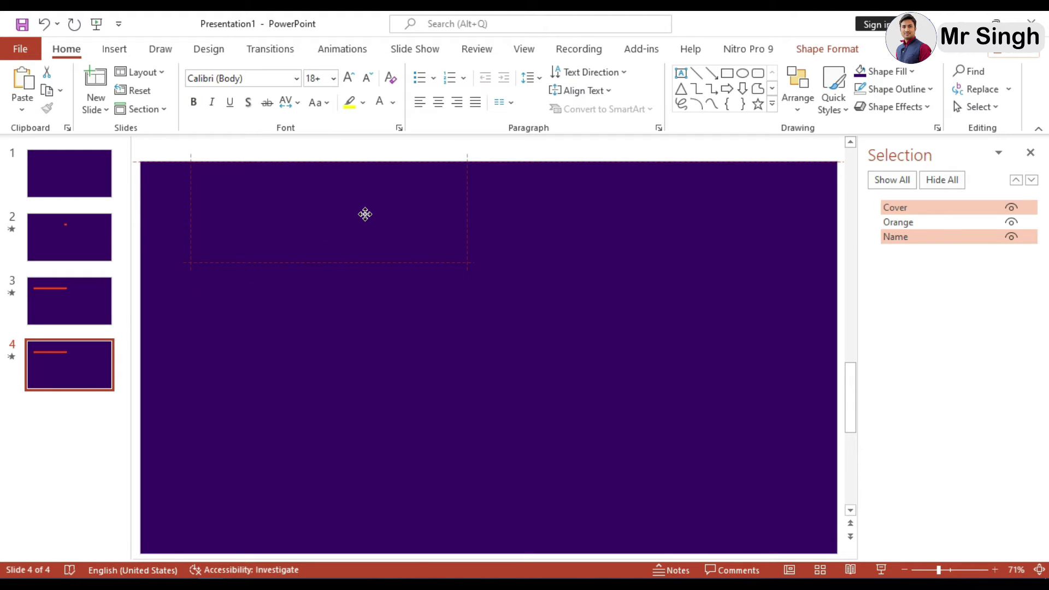
pyautogui.click(365, 214)
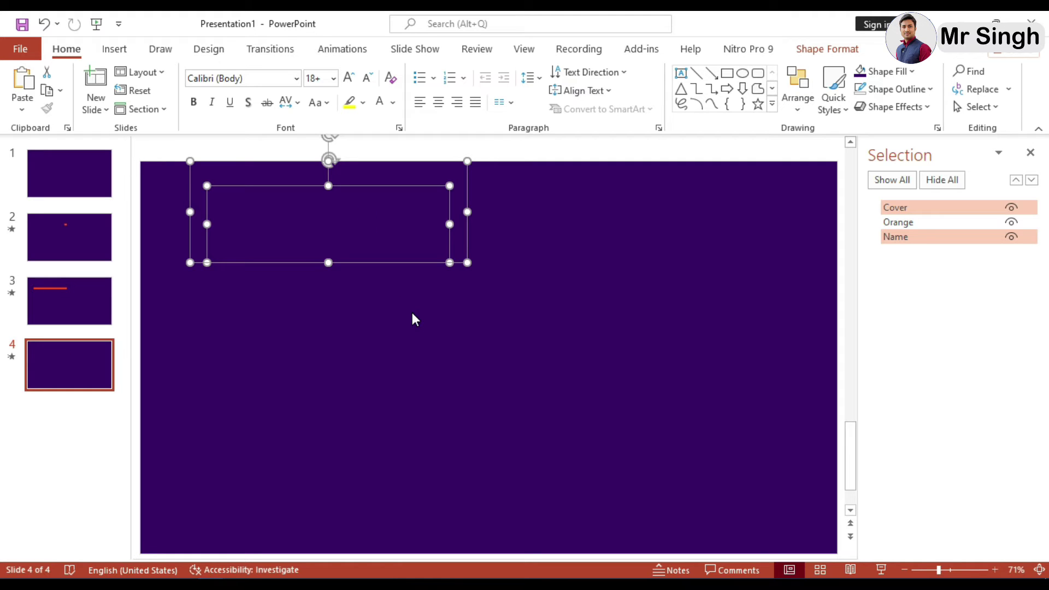
# Step: Undo the cover's last move, then reselect the purple cover and the hidden Name text box
pyautogui.hotkey('ctrl', 'z')
pyautogui.click(543, 308)
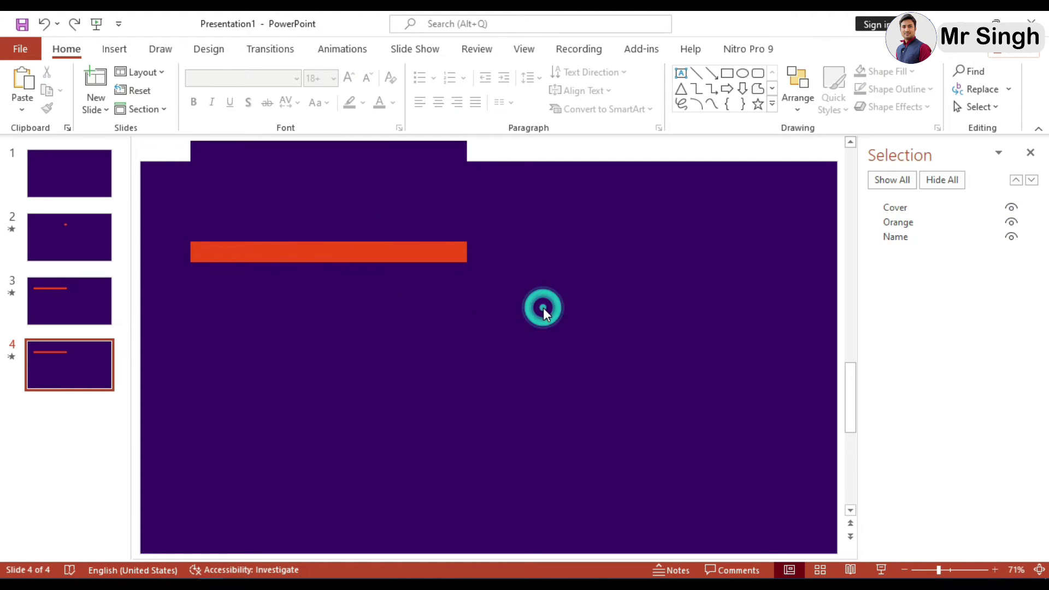
pyautogui.click(324, 201)
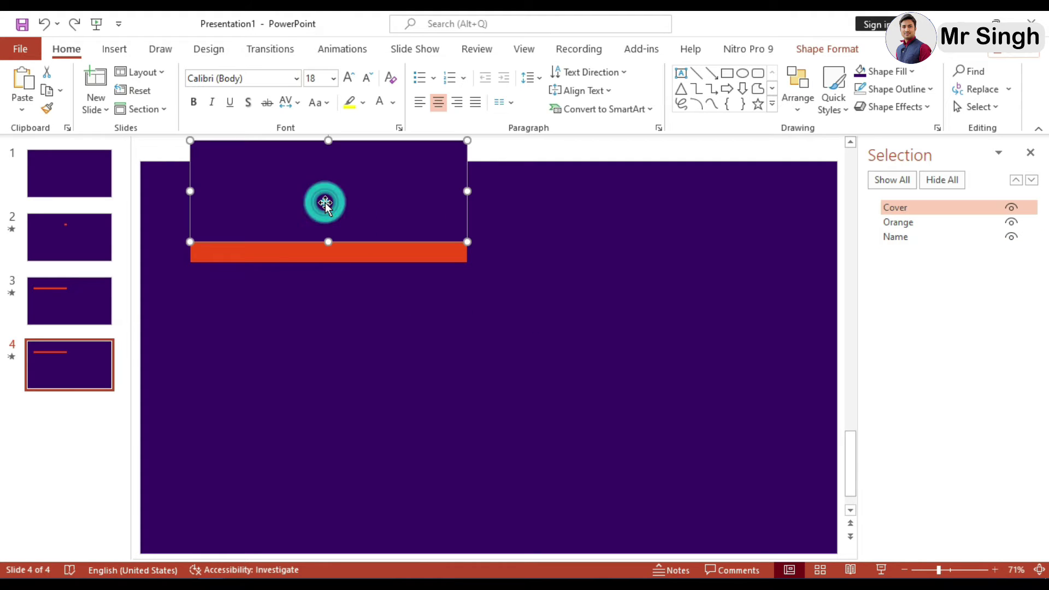
pyautogui.click(906, 237)
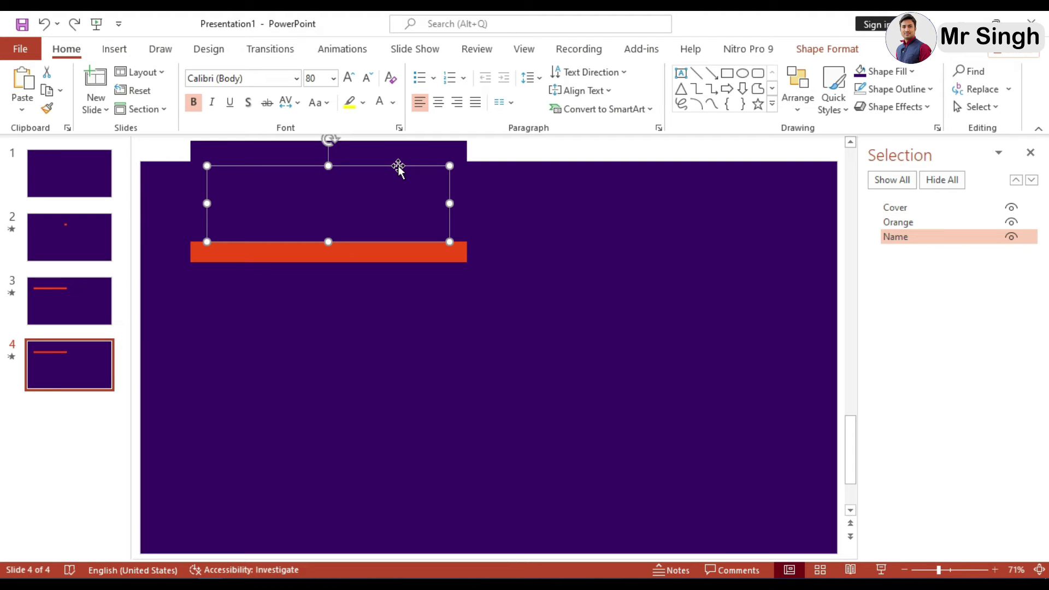
# Step: Drag the Mr Singh name text down to sit just below the orange bar on slide 4
pyautogui.moveTo(398, 169); pyautogui.dragTo(399, 252)
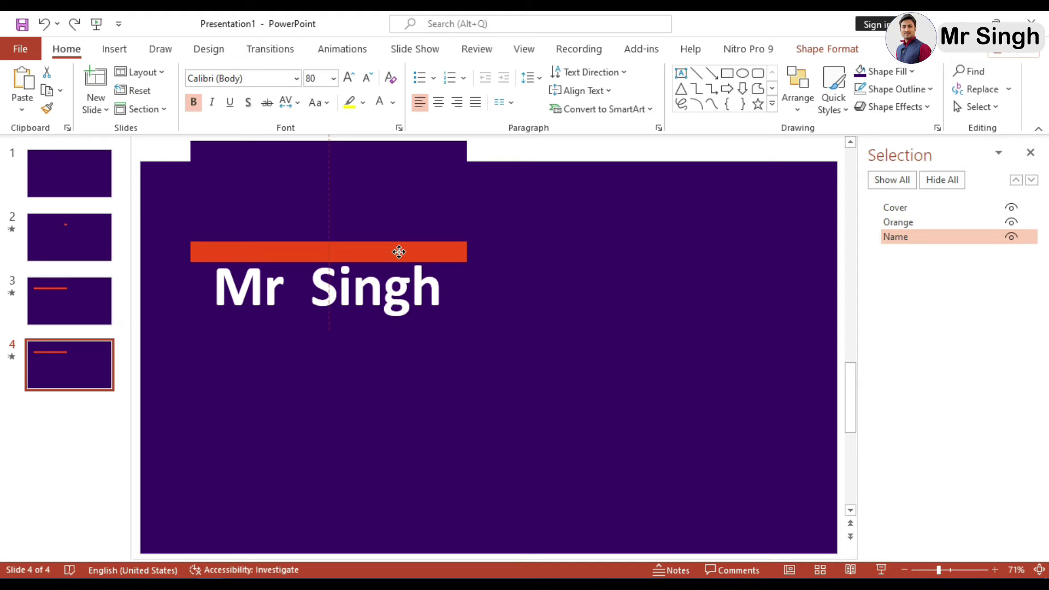
pyautogui.moveTo(399, 252); pyautogui.dragTo(399, 251)
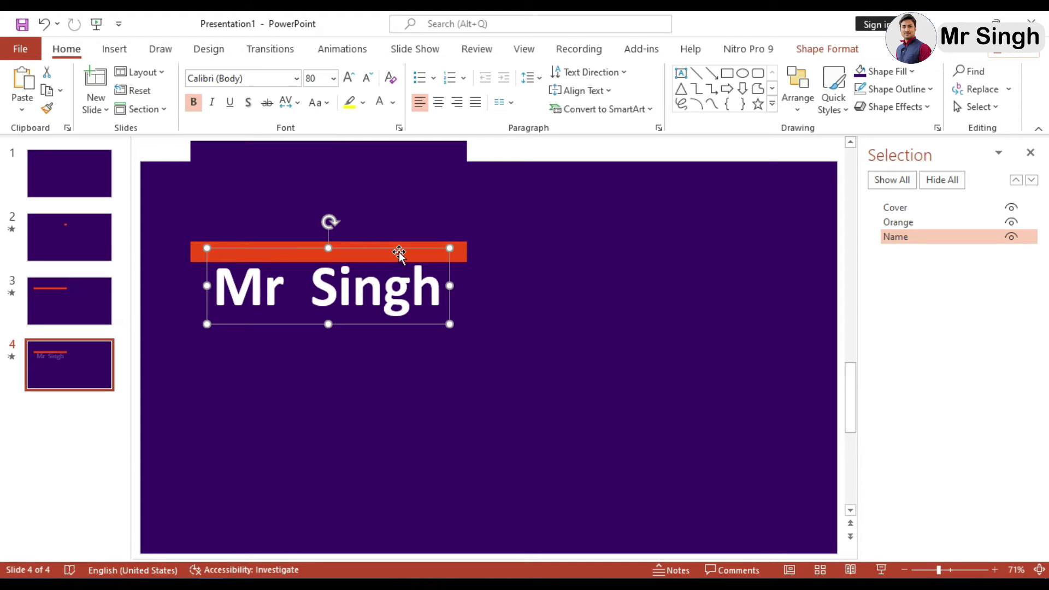
pyautogui.click(522, 309)
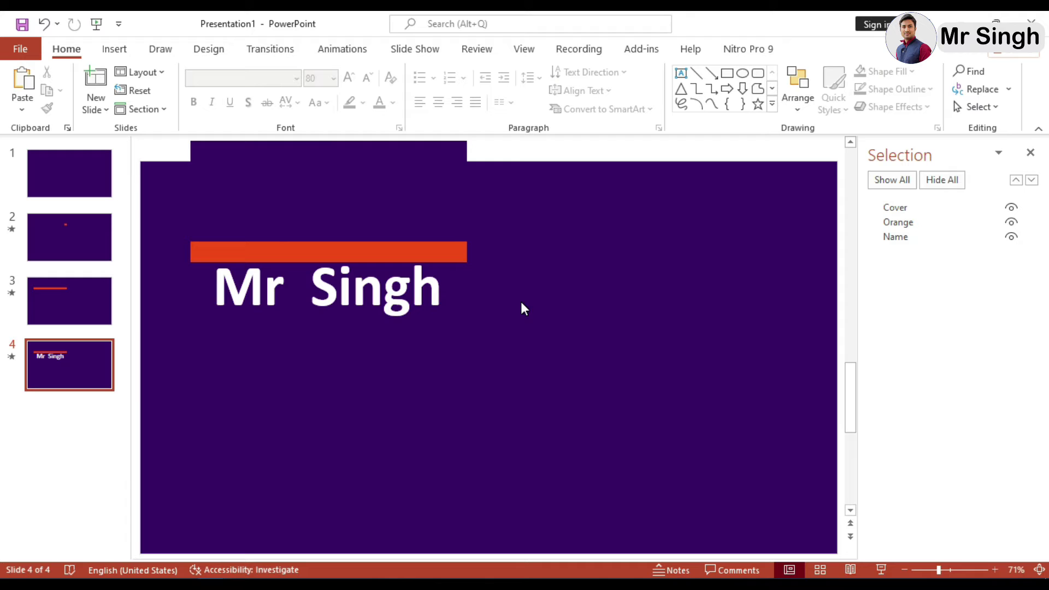
pyautogui.click(343, 184)
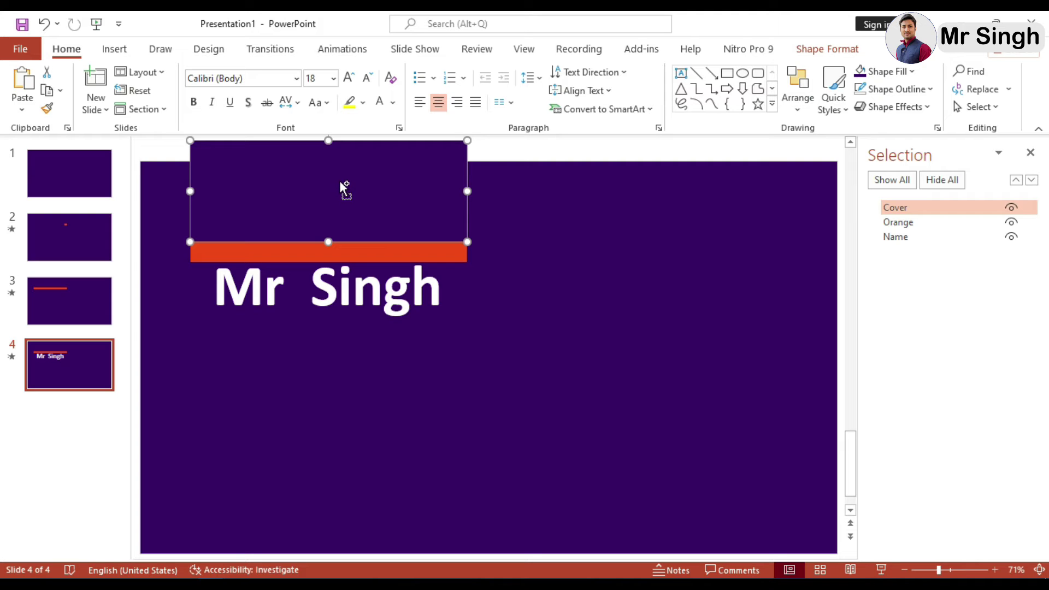
# Step: Copy the purple cover below the orange bar and stretch the copy down to the slide bottom
pyautogui.moveTo(340, 181); pyautogui.dragTo(369, 307)
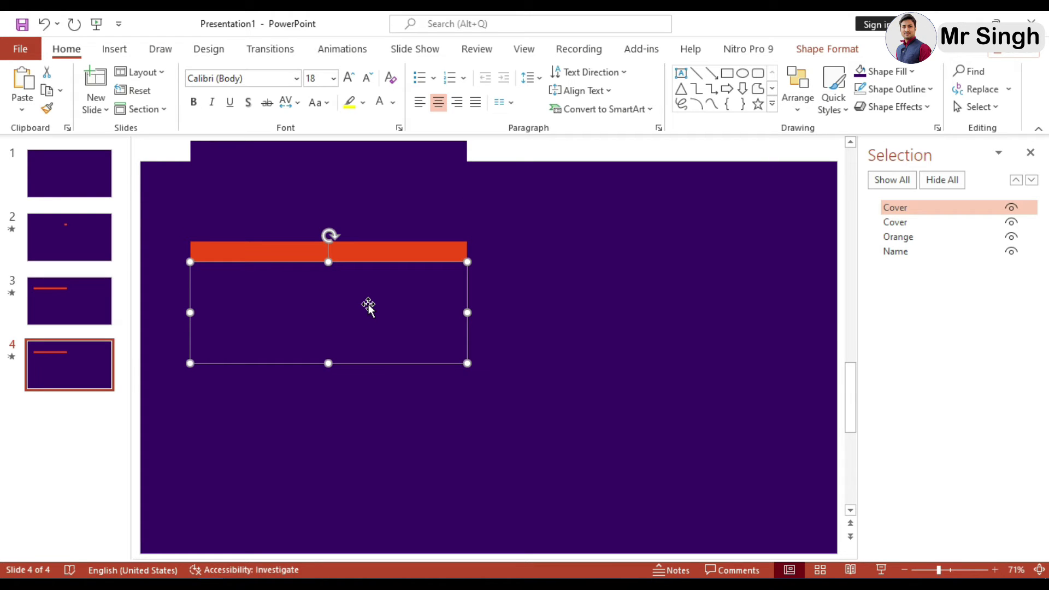
pyautogui.click(329, 365)
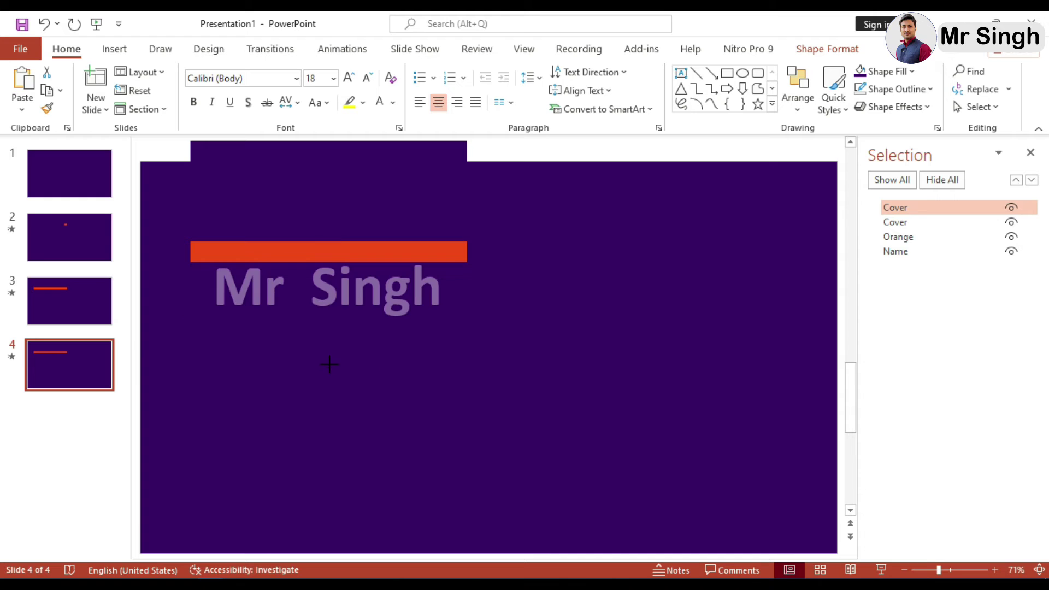
pyautogui.moveTo(339, 450); pyautogui.dragTo(350, 557)
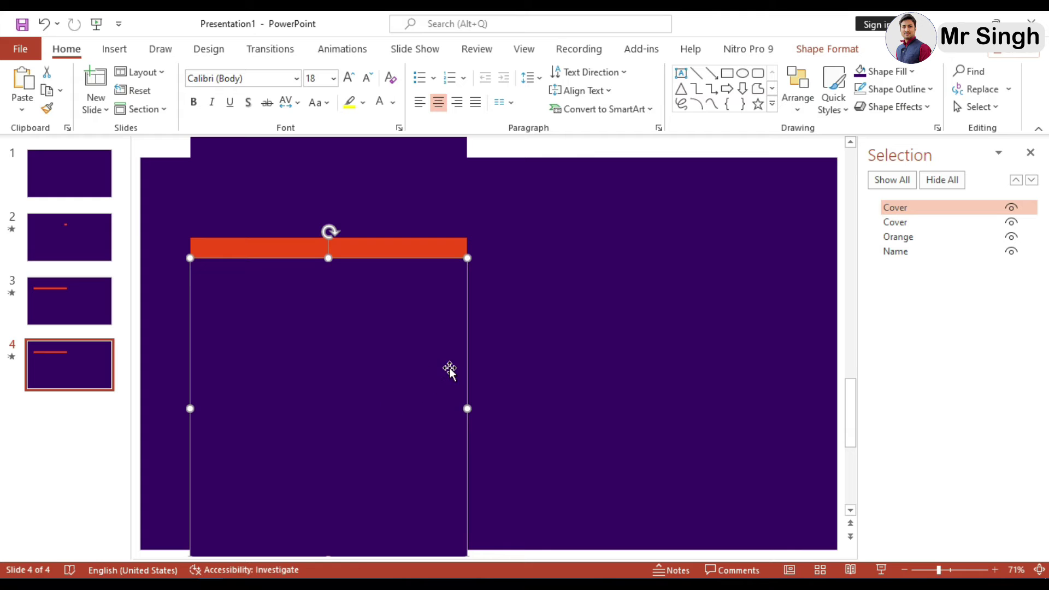
# Step: Send the cover copy to the back, behind the Mr Singh name text
pyautogui.click(375, 370)
pyautogui.rightClick(374, 370)
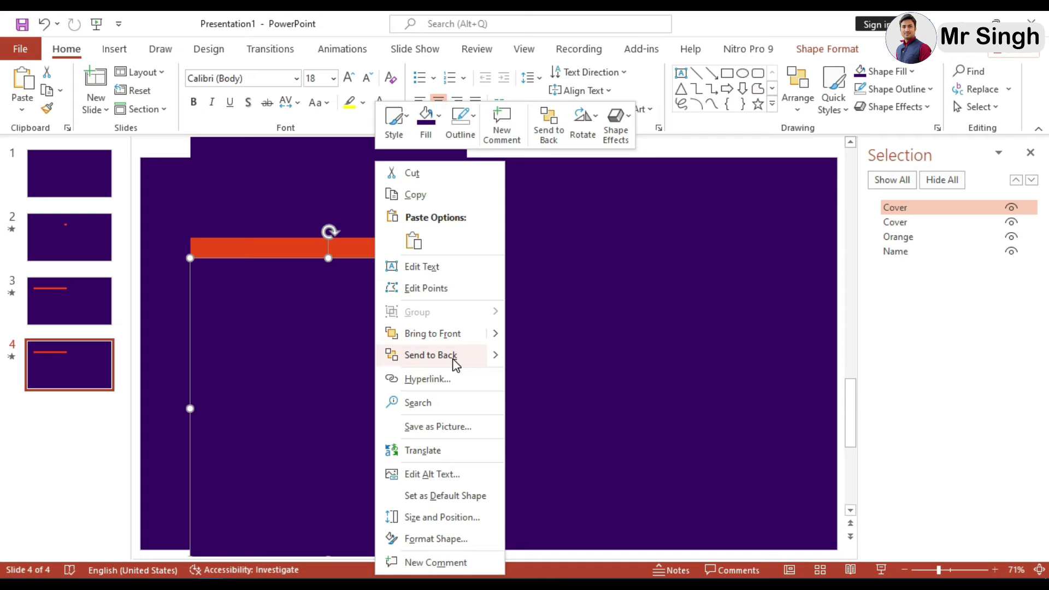
pyautogui.click(453, 356)
pyautogui.click(609, 368)
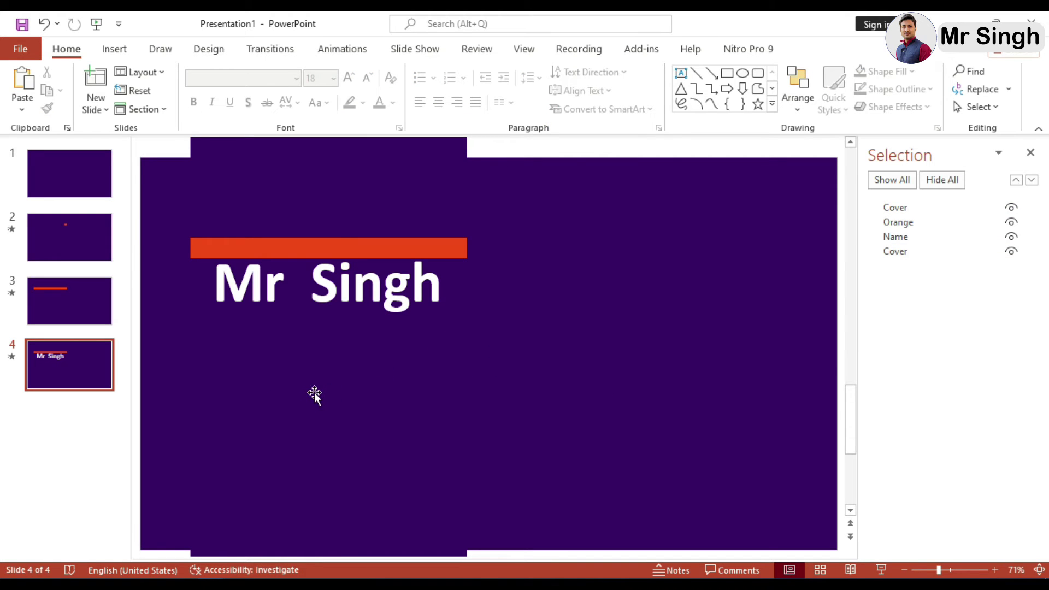
# Step: Fill the lower Cover copy behind Mr Singh with the light blue standard colour
pyautogui.click(295, 441)
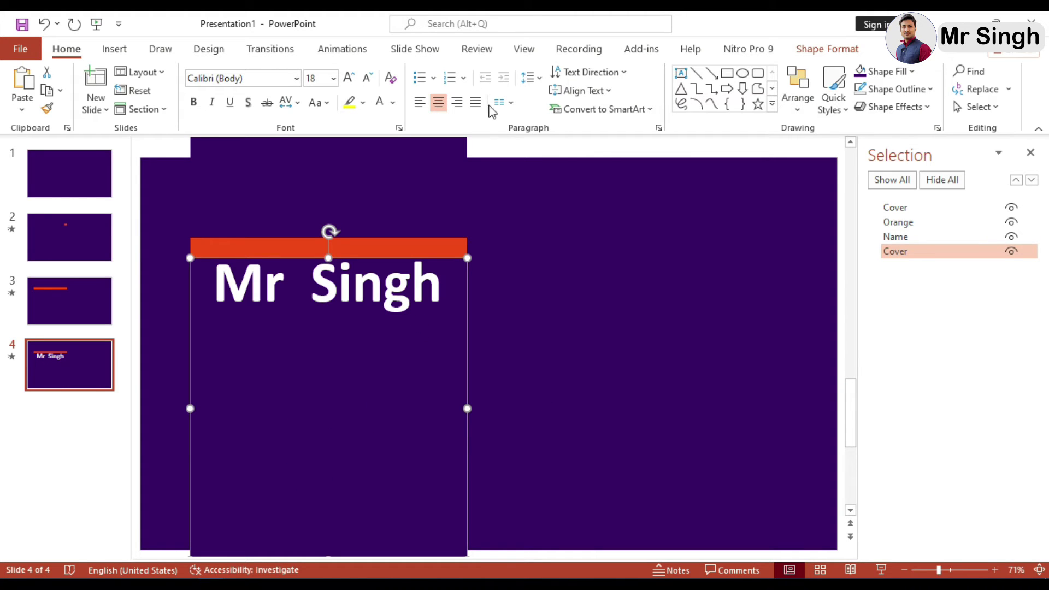
pyautogui.click(827, 49)
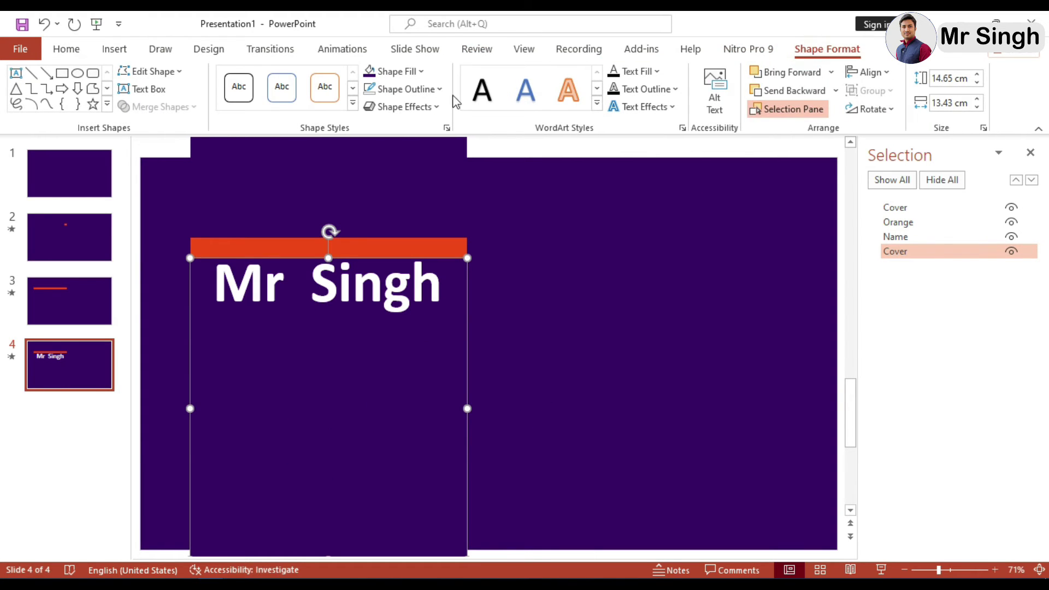
pyautogui.click(425, 91)
pyautogui.click(422, 71)
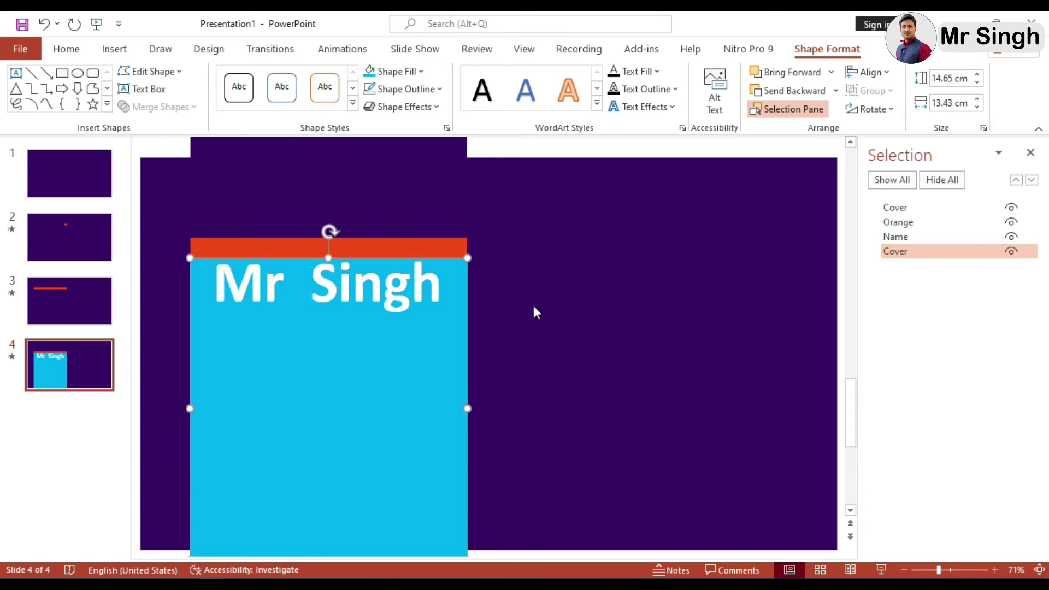
pyautogui.click(549, 327)
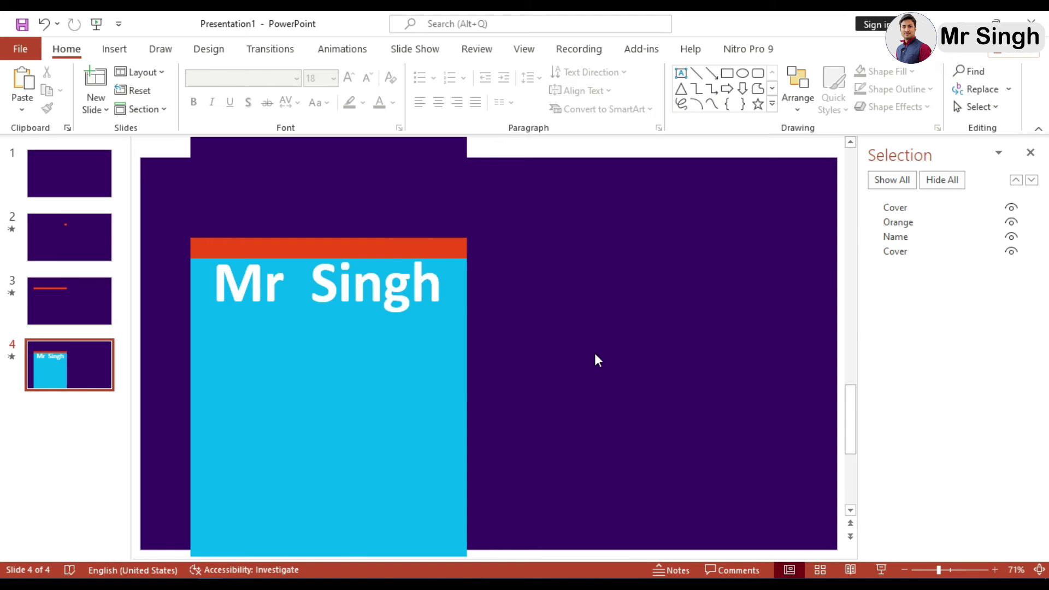
# Step: Paste the portrait photo and resize and position it on the cyan card
pyautogui.hotkey('ctrl', 'v')
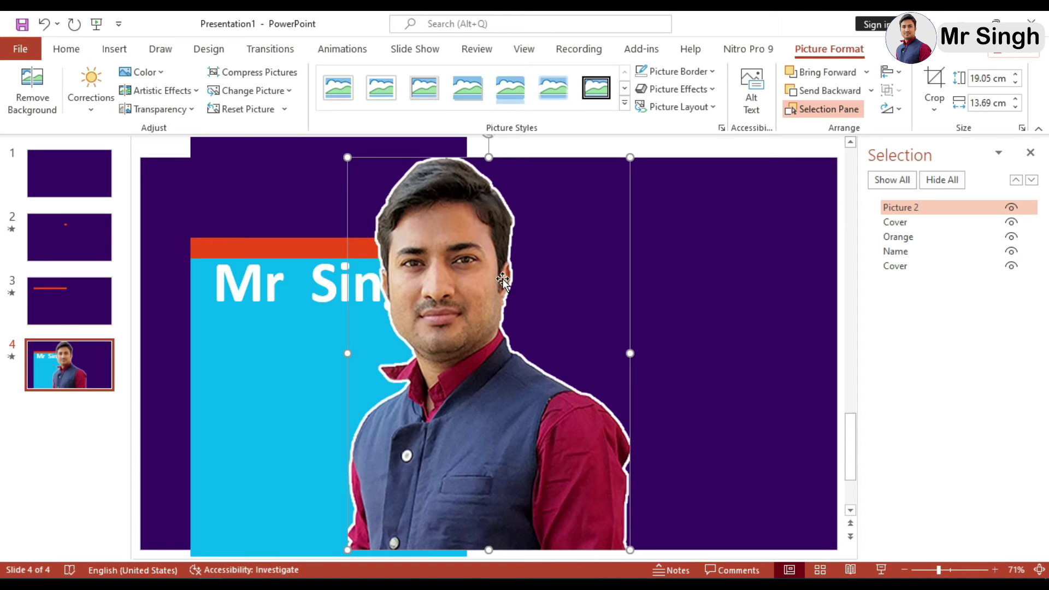
pyautogui.moveTo(347, 159)
pyautogui.mouseDown()
pyautogui.moveTo(501, 381)
pyautogui.moveTo(497, 369)
pyautogui.mouseUp()
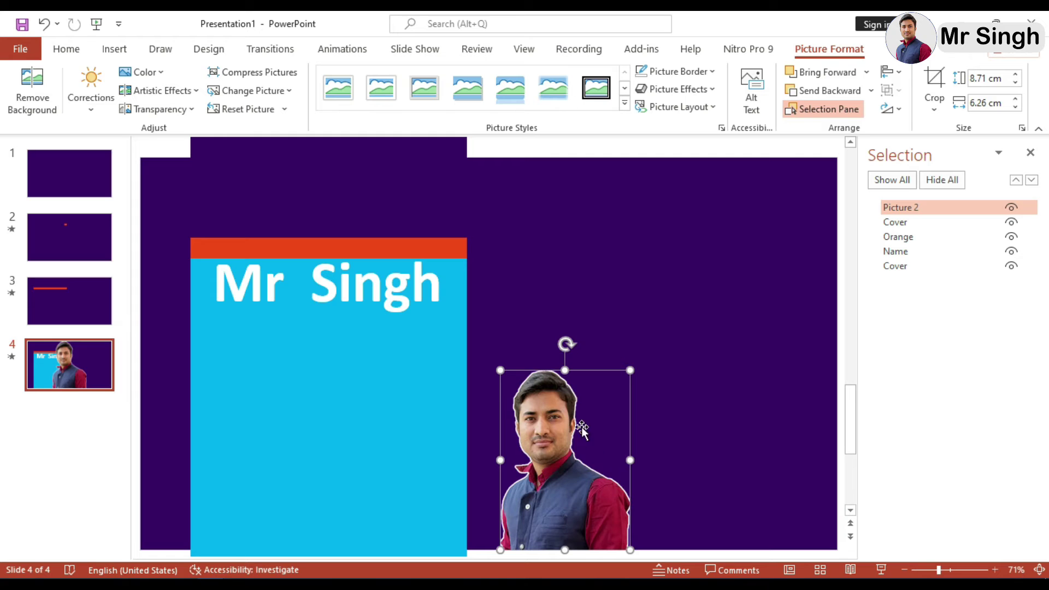
pyautogui.moveTo(563, 444); pyautogui.dragTo(332, 397)
pyautogui.moveTo(392, 499); pyautogui.dragTo(413, 528)
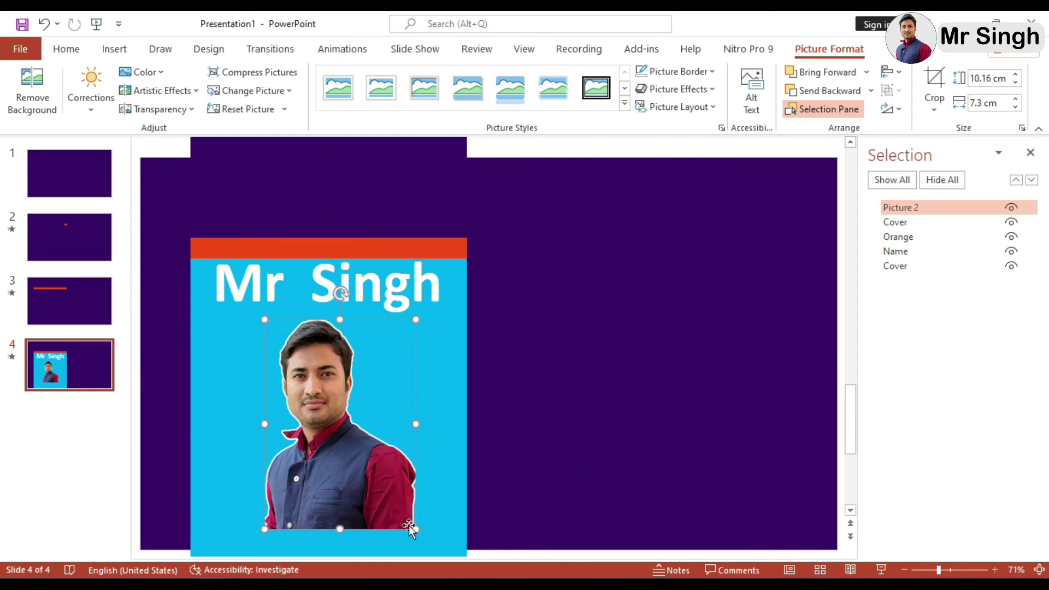
pyautogui.moveTo(353, 472); pyautogui.dragTo(348, 471)
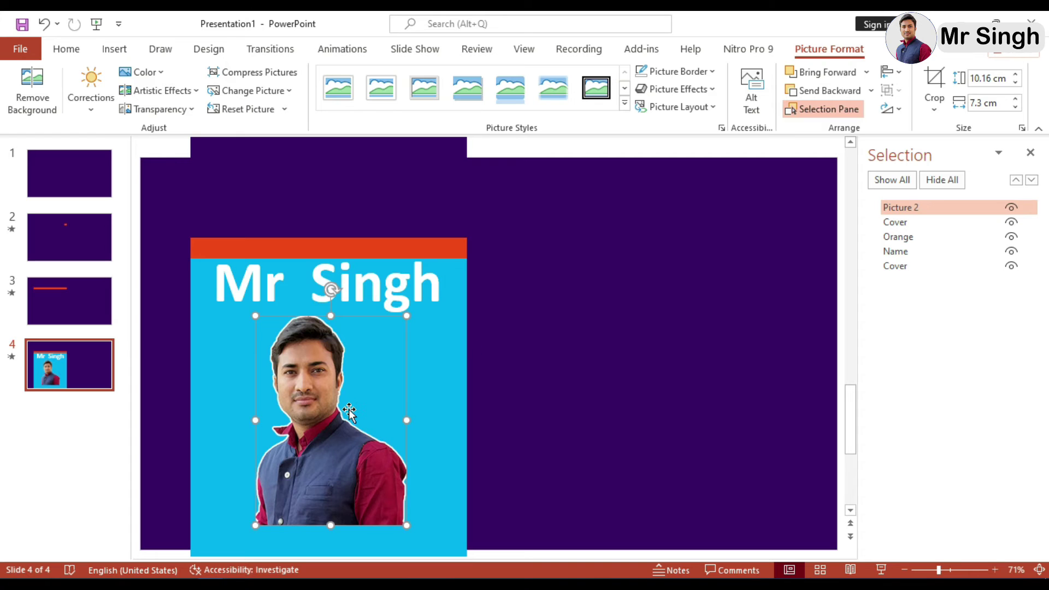
# Step: Centre the portrait horizontally on the cyan card and send it to the very back
pyautogui.keyDown('shift'); pyautogui.click(435, 383); pyautogui.keyUp('shift')
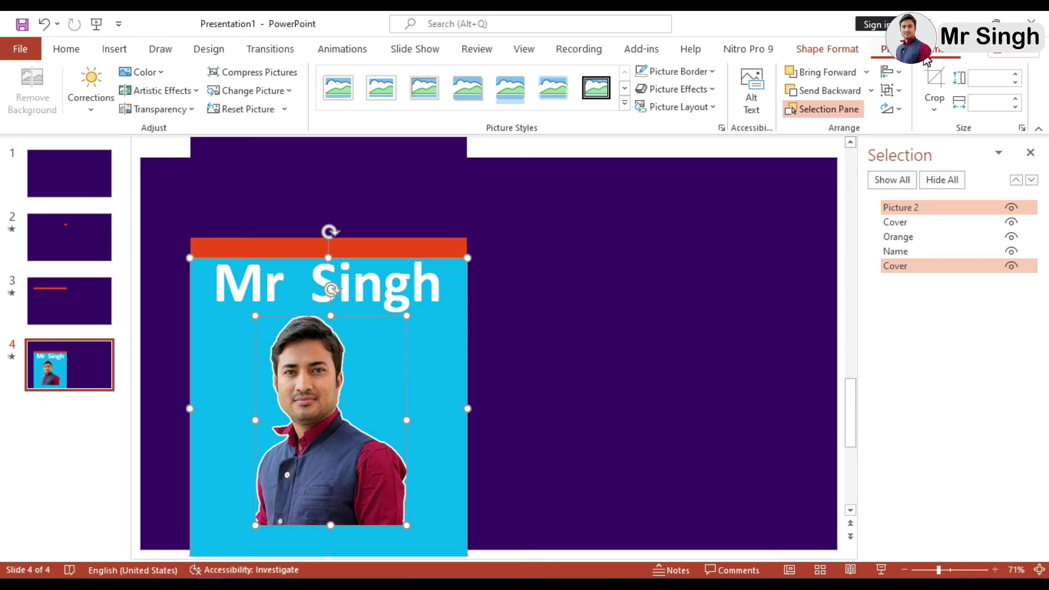
pyautogui.click(891, 72)
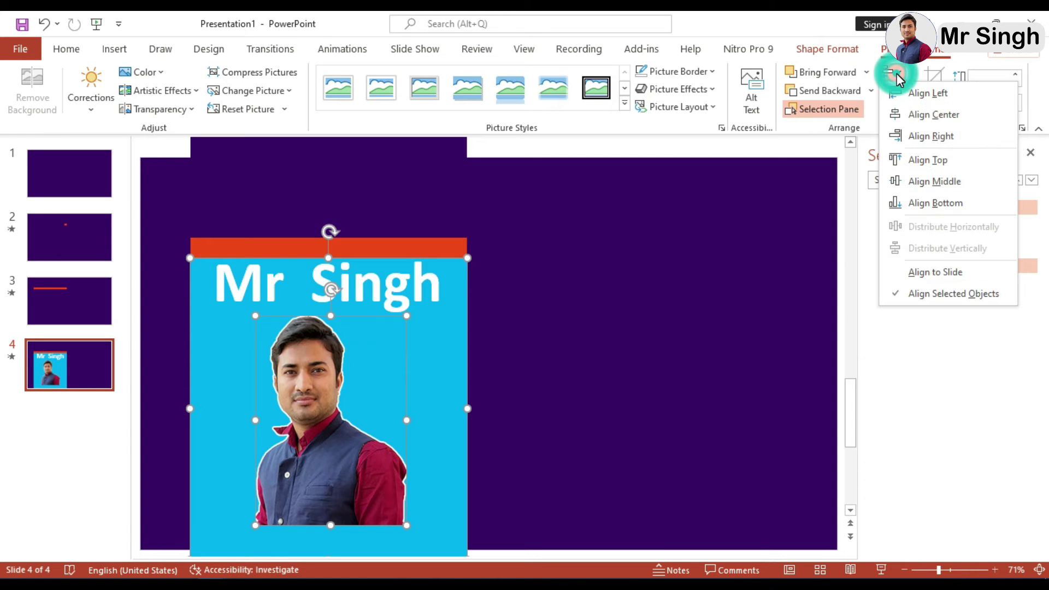
pyautogui.click(922, 114)
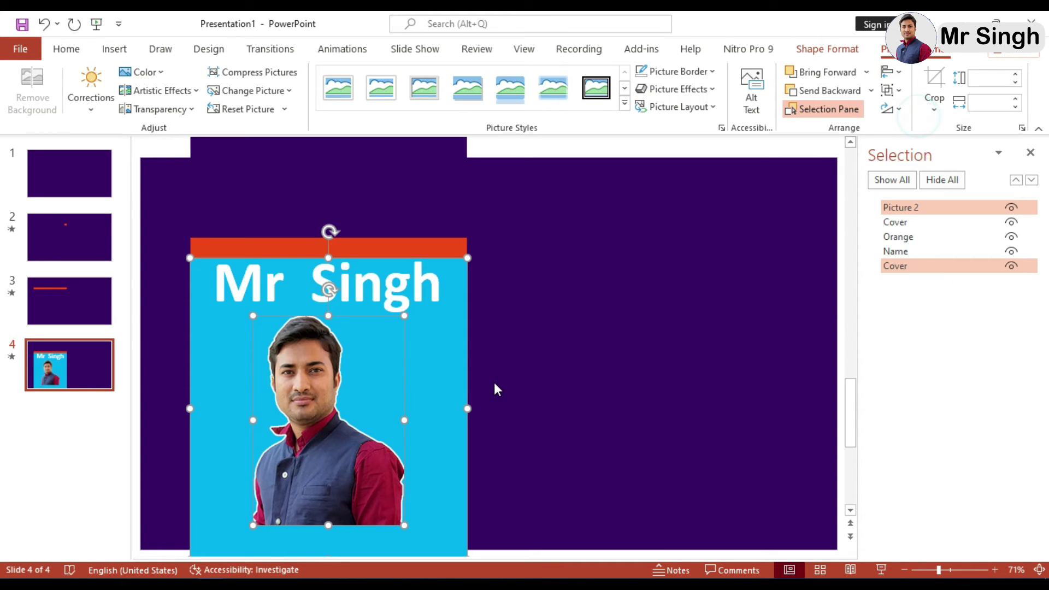
pyautogui.rightClick(308, 369)
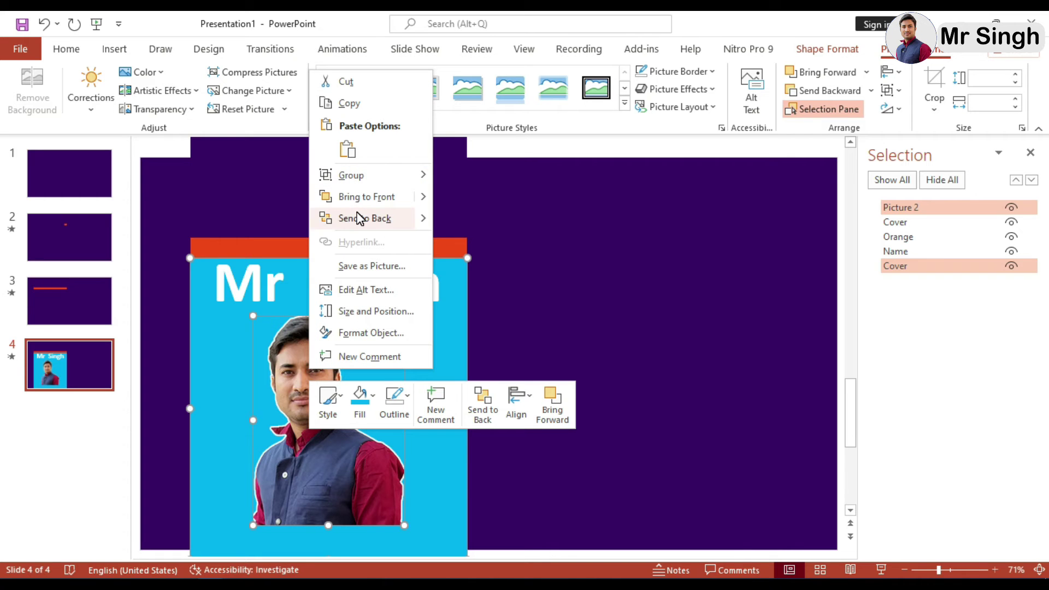
pyautogui.click(389, 219)
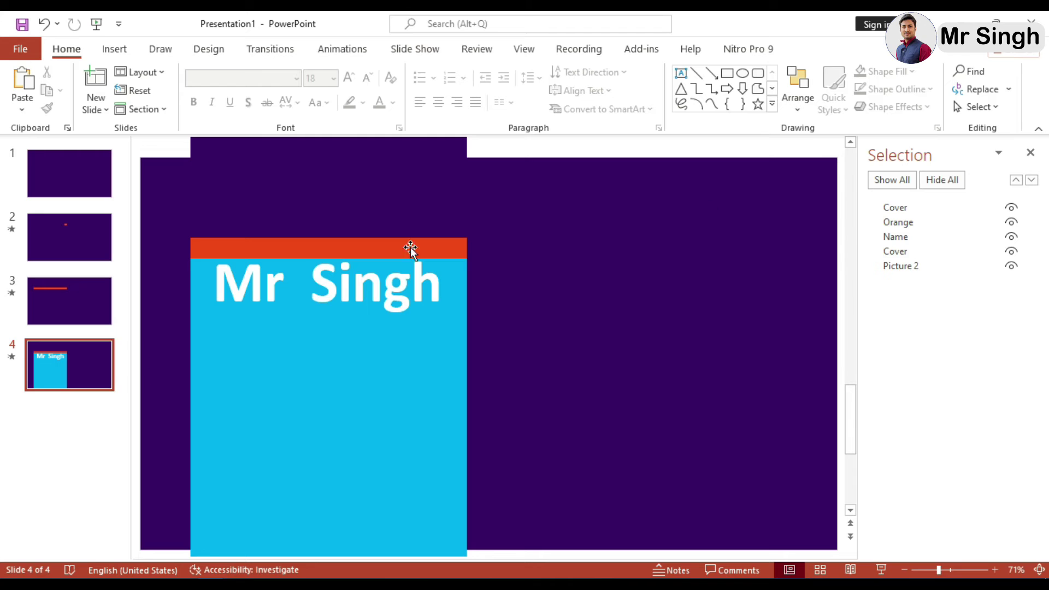
# Step: Give the purple cover above the orange bar a Disappear exit animation
pyautogui.click(335, 169)
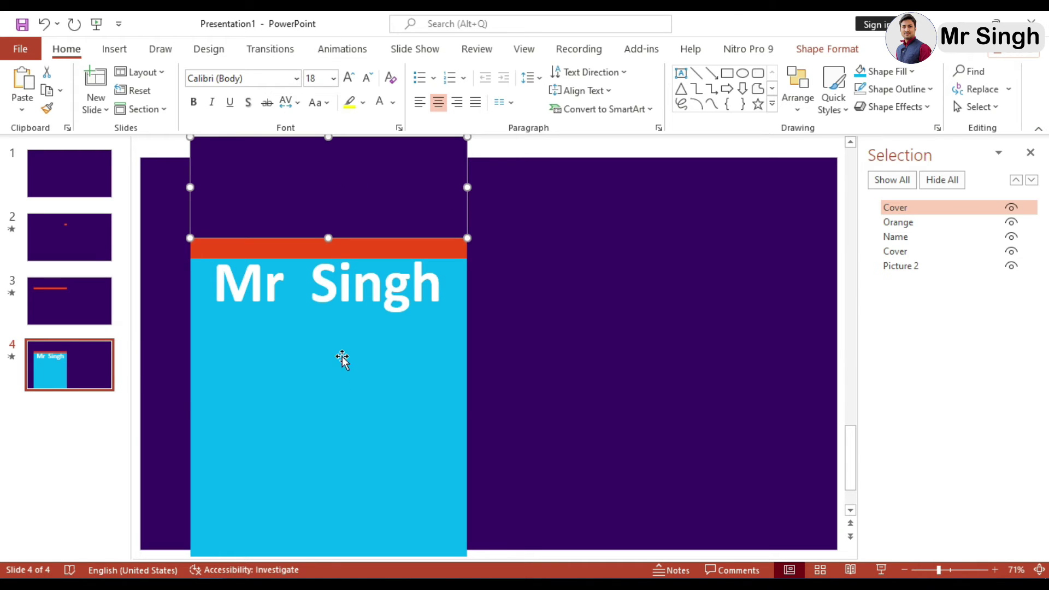
pyautogui.click(339, 380)
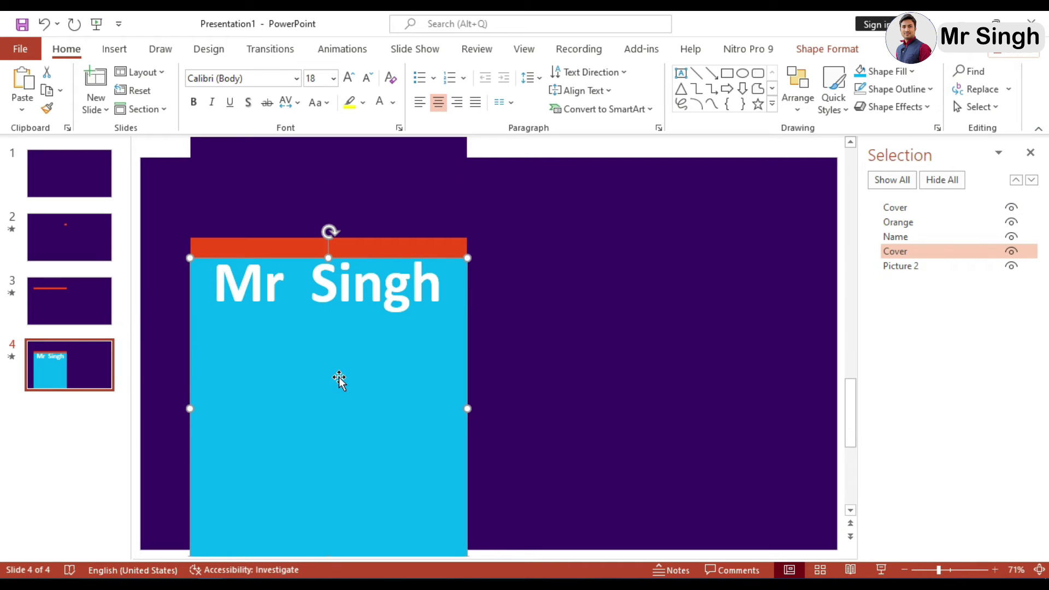
pyautogui.click(287, 173)
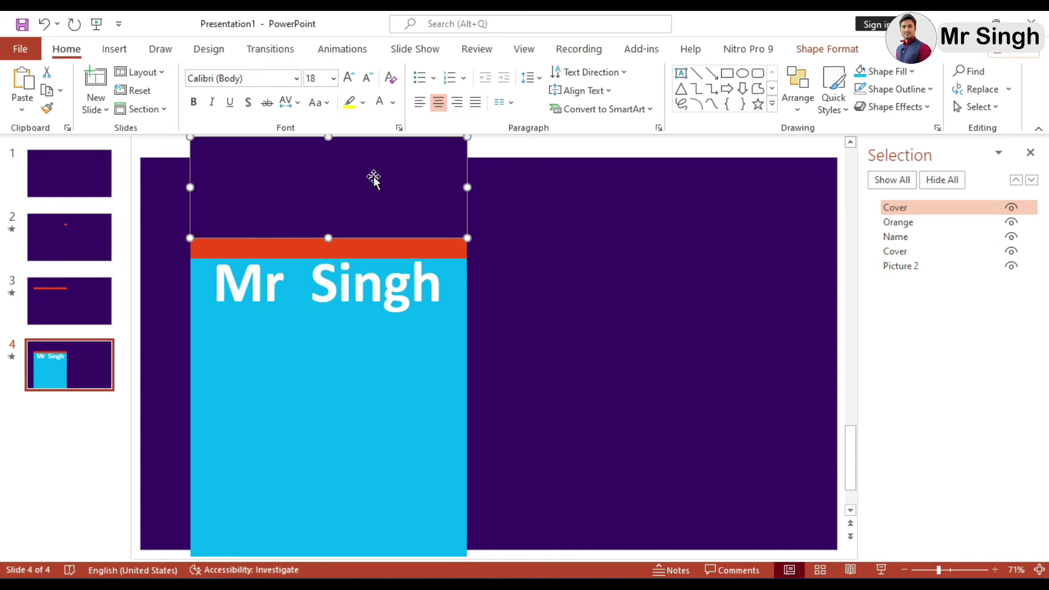
pyautogui.click(344, 49)
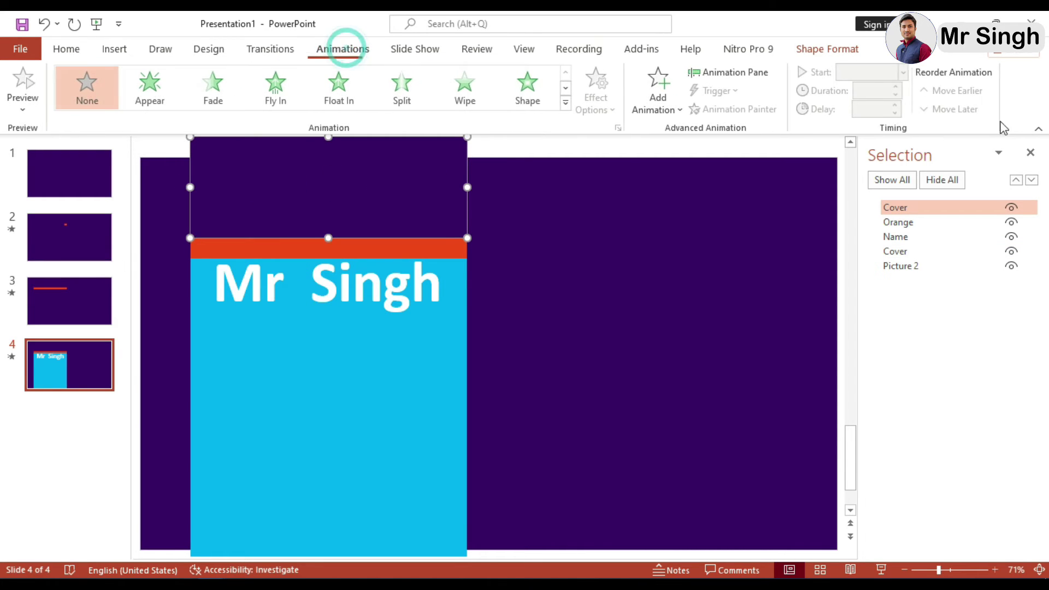
pyautogui.click(566, 104)
pyautogui.scroll(-2, 111, 383)
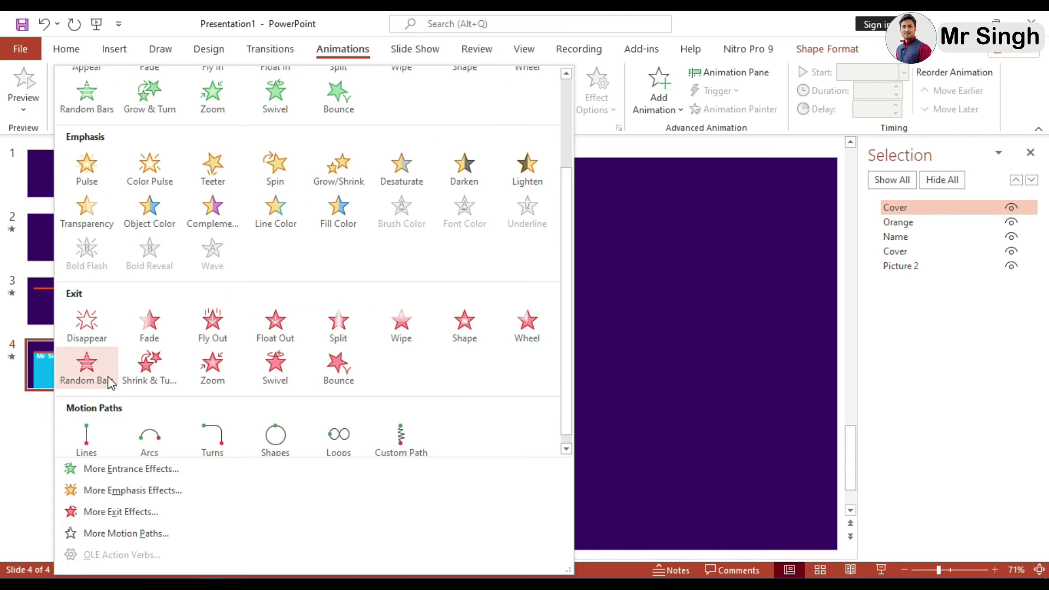
pyautogui.click(88, 315)
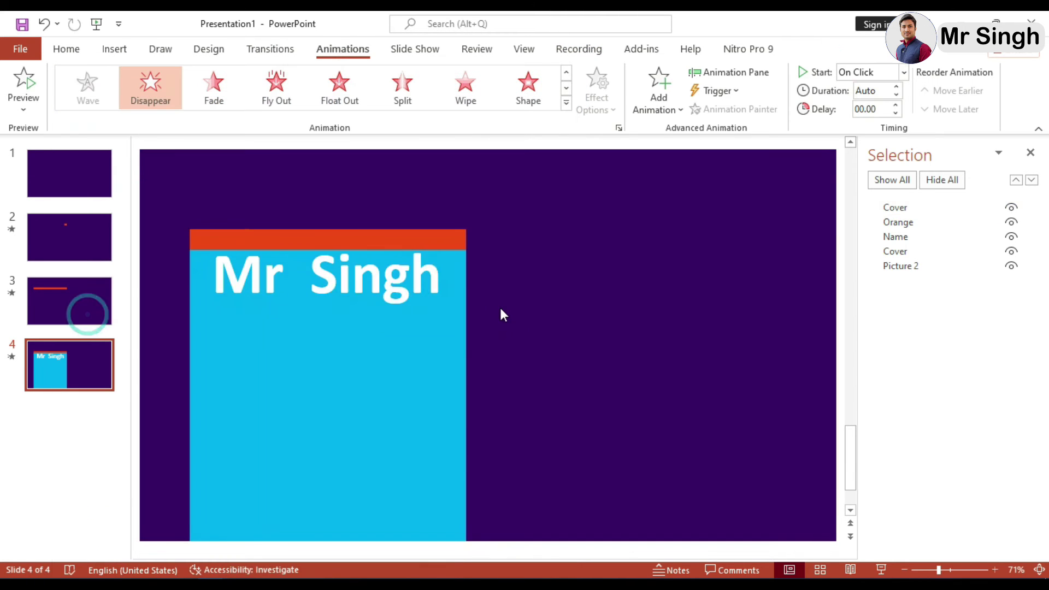
pyautogui.scroll(1, 295, 202)
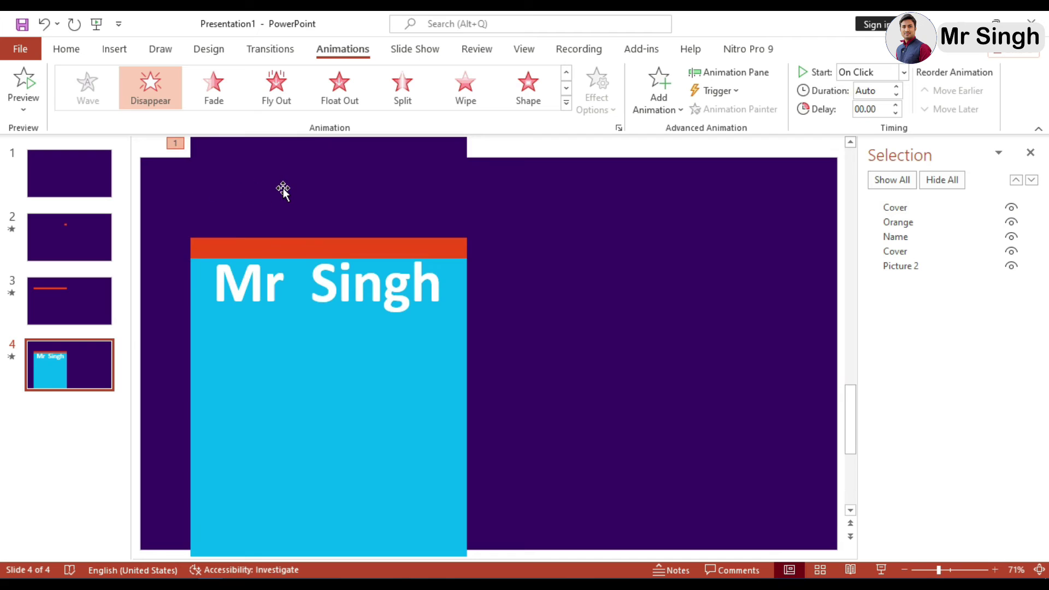
# Step: Give Picture 2 and the lower blue Cover an Appear entrance, and show the Animation Pane
pyautogui.click(332, 402)
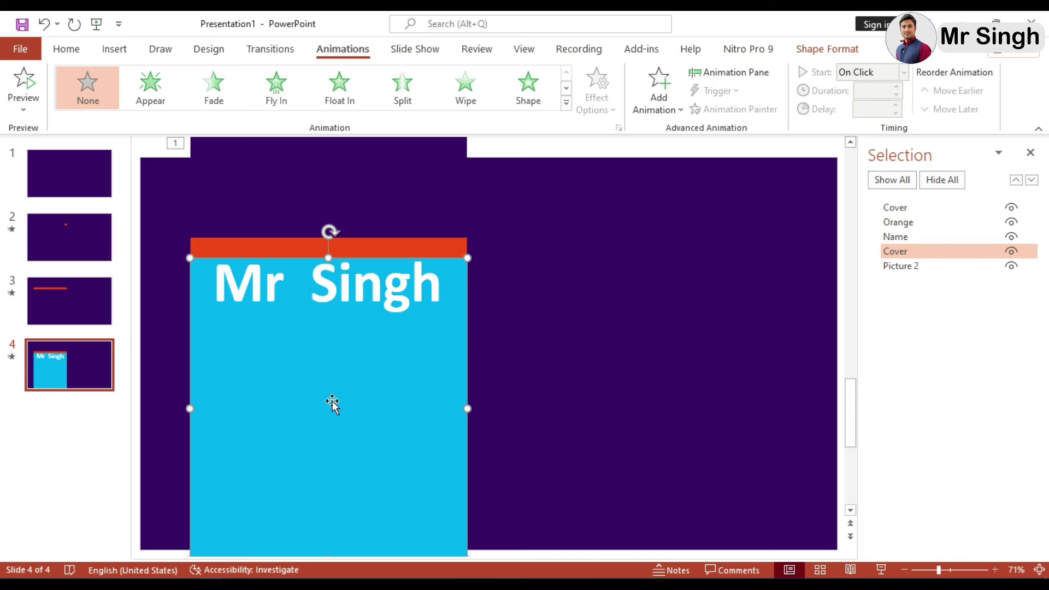
pyautogui.click(920, 273)
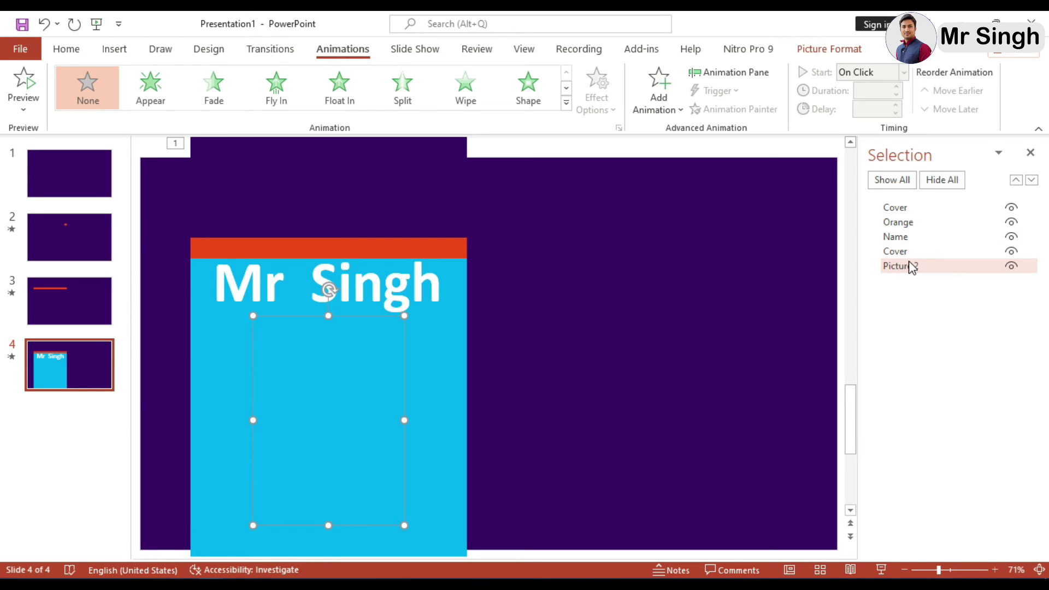
pyautogui.keyDown('shift'); pyautogui.click(223, 393); pyautogui.keyUp('shift')
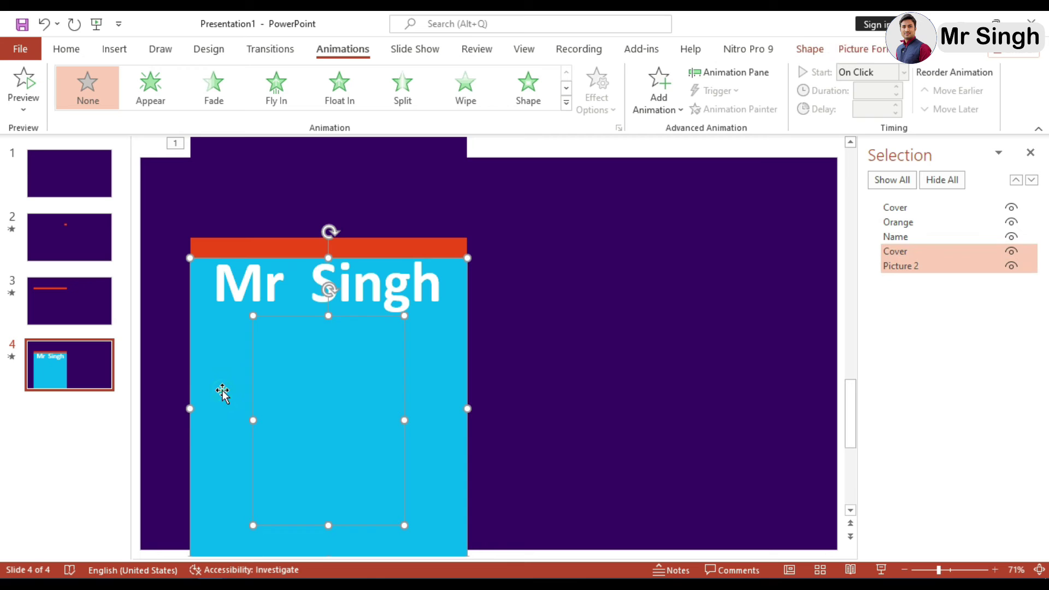
pyautogui.click(155, 88)
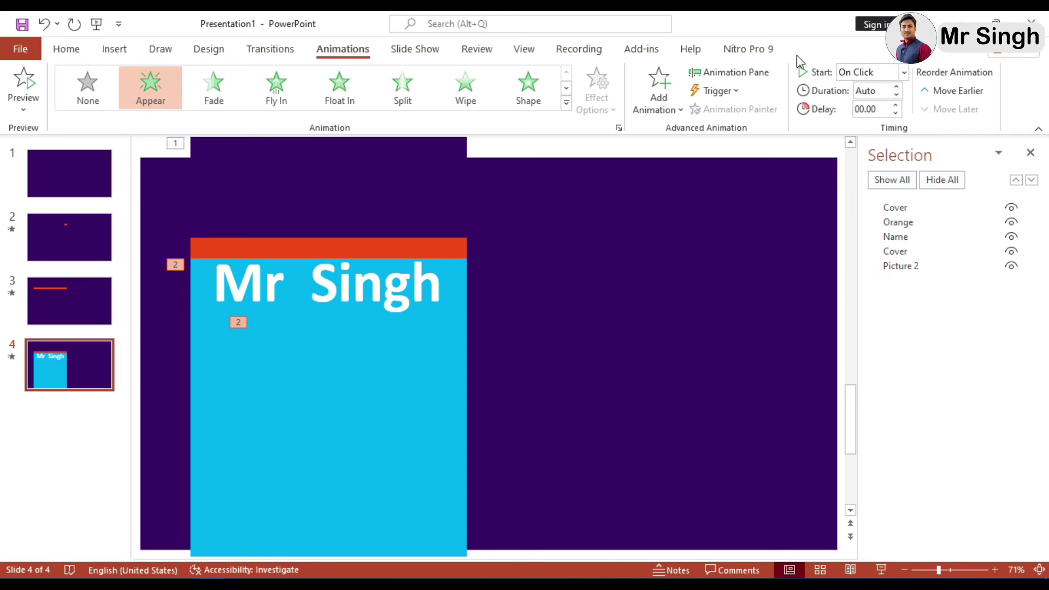
pyautogui.click(734, 74)
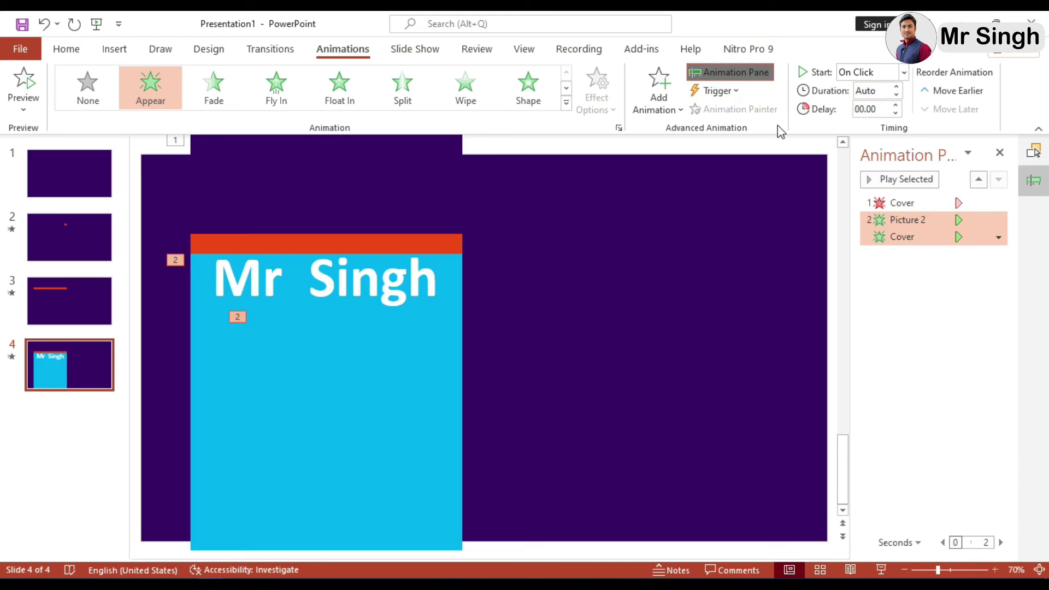
# Step: Set the top Cover exit, Picture 2 and lower Cover animations to Start With Previous
pyautogui.click(944, 278)
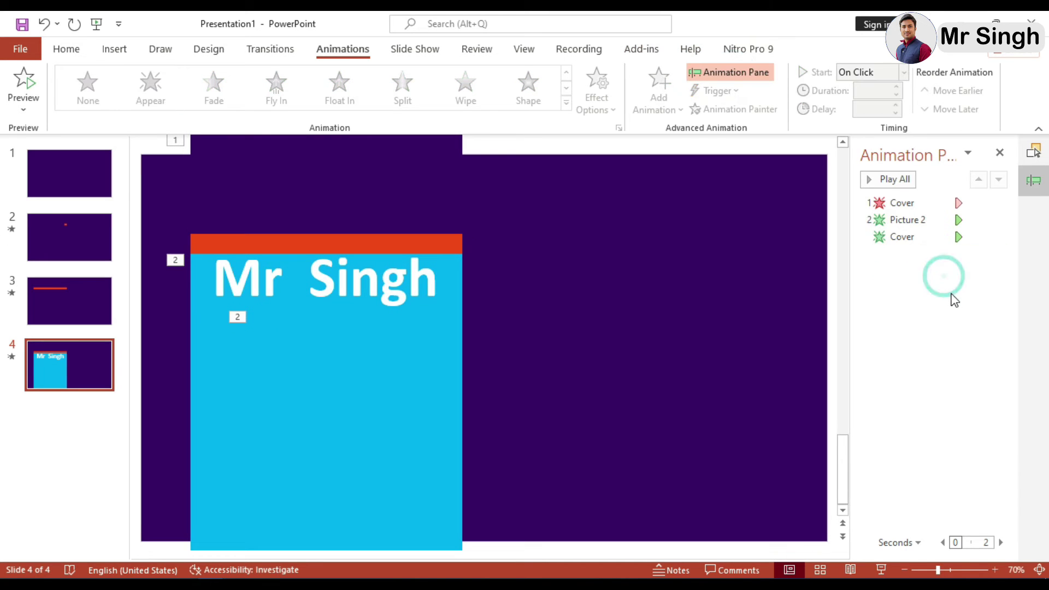
pyautogui.click(904, 203)
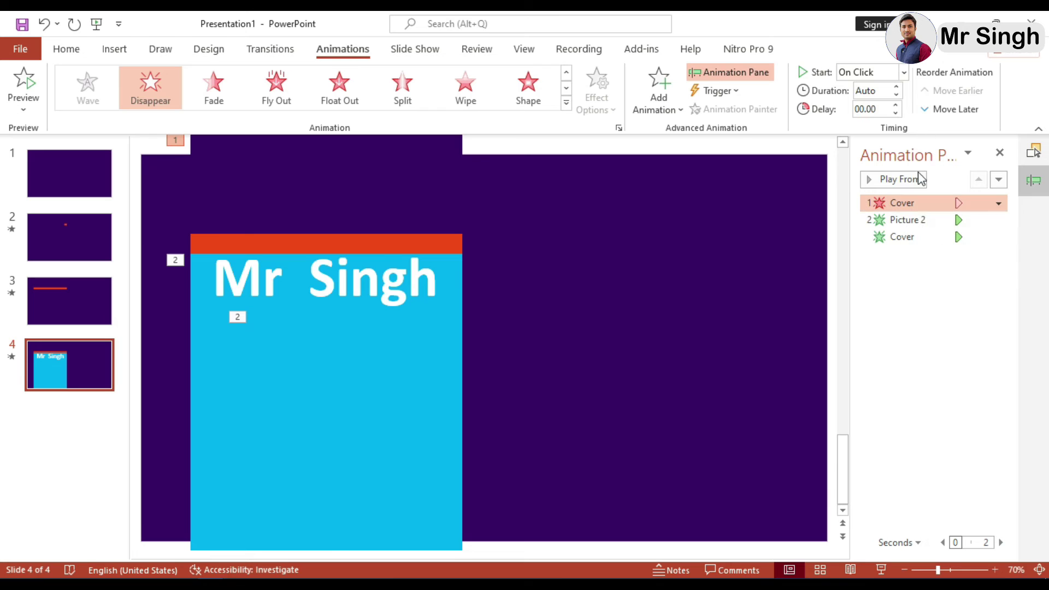
pyautogui.keyDown('shift'); pyautogui.click(910, 220); pyautogui.keyUp('shift')
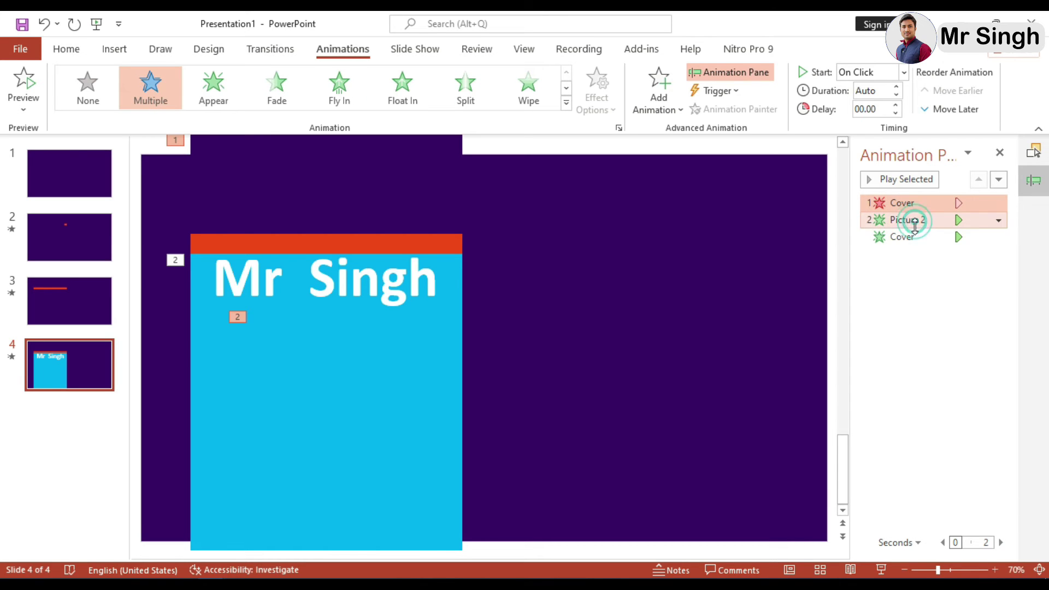
pyautogui.keyDown('shift'); pyautogui.click(909, 238); pyautogui.keyUp('shift')
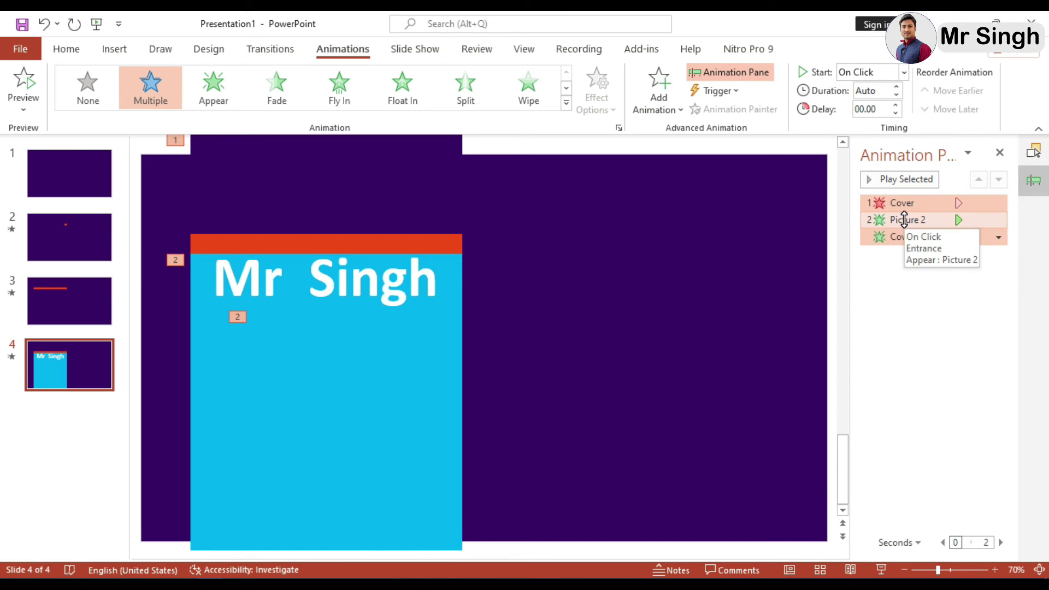
pyautogui.rightClick(929, 203)
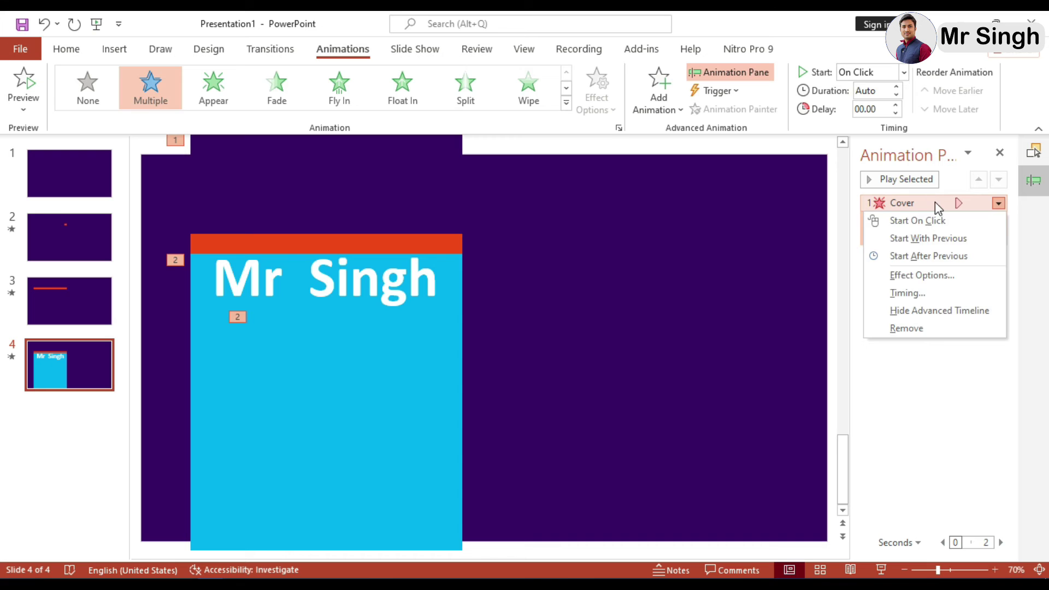
pyautogui.click(926, 239)
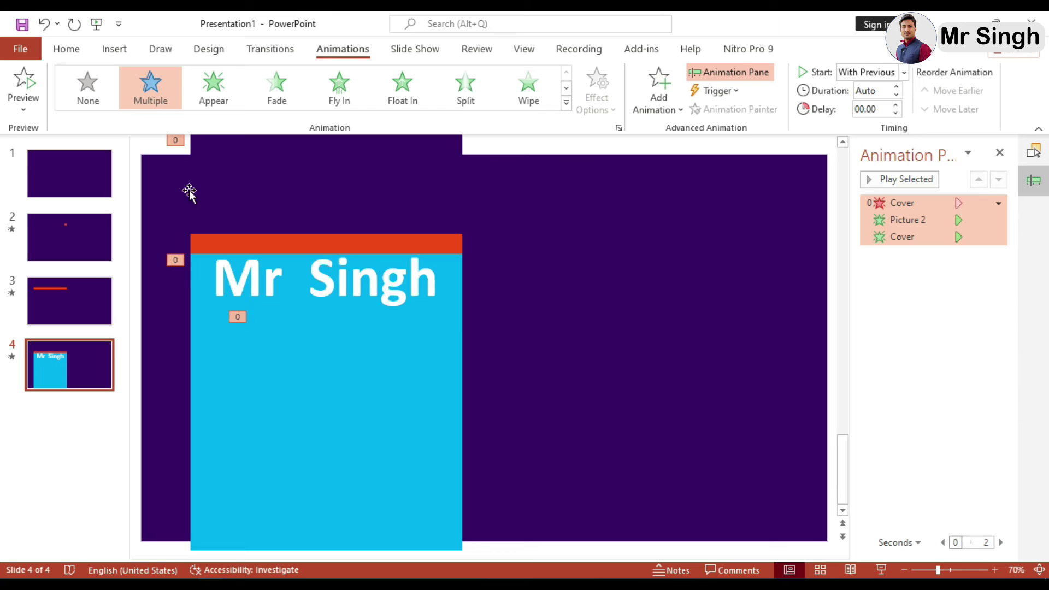
pyautogui.click(575, 370)
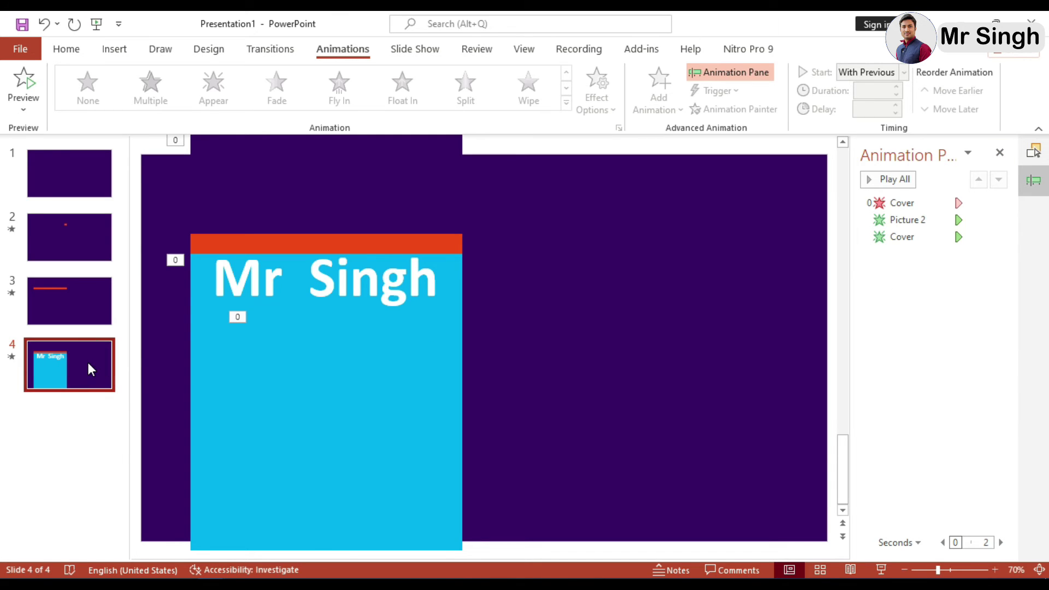
# Step: Duplicate slide 4 as slide 5 and move the name text, orange bar and blue card down
pyautogui.hotkey('ctrl', 'd')
pyautogui.click(83, 425)
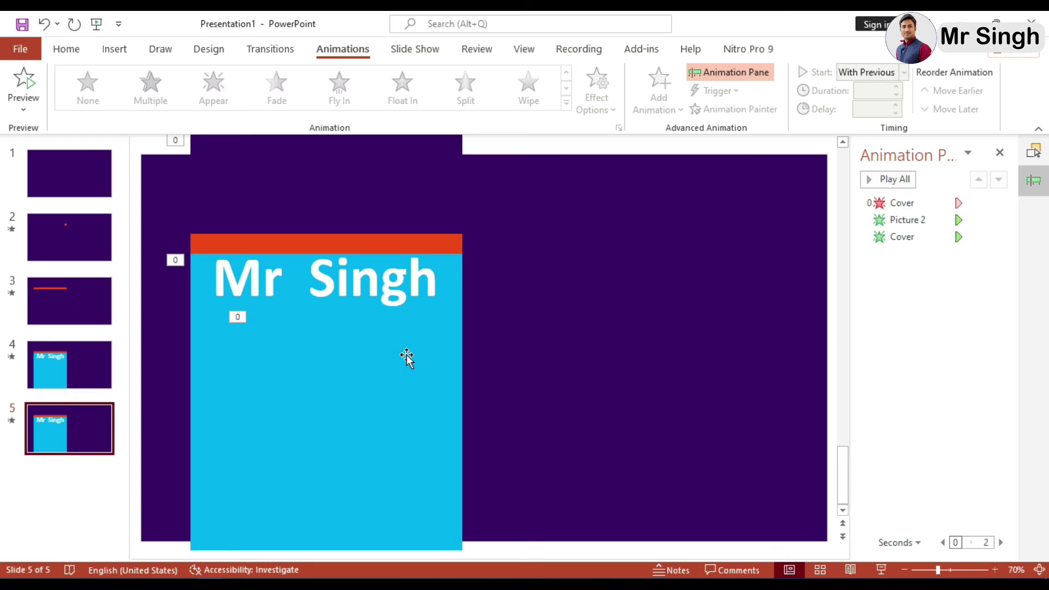
pyautogui.click(340, 283)
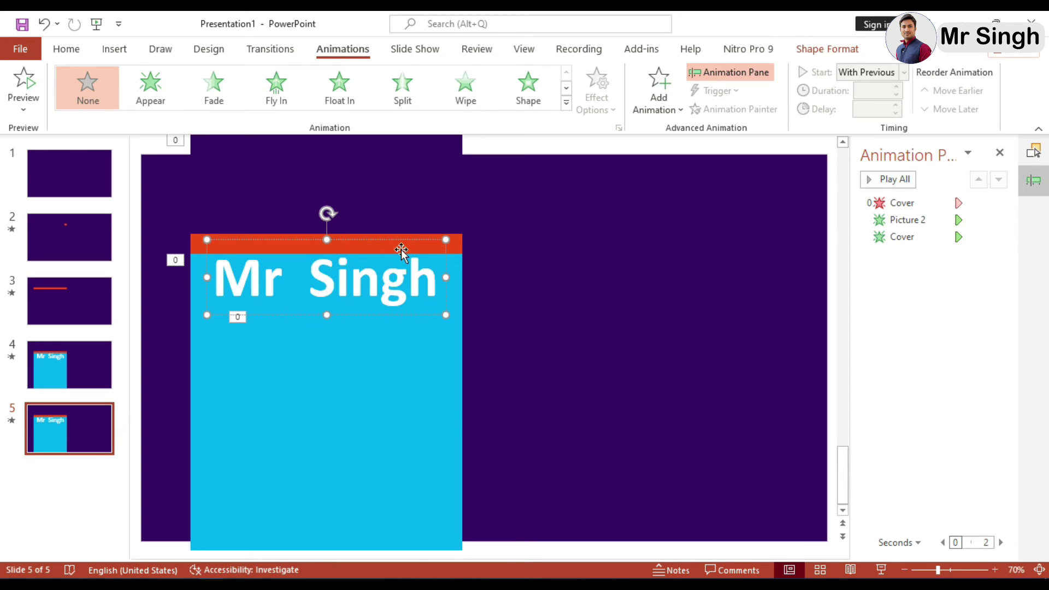
pyautogui.click(462, 244)
pyautogui.keyDown('shift'); pyautogui.click(342, 397); pyautogui.keyUp('shift')
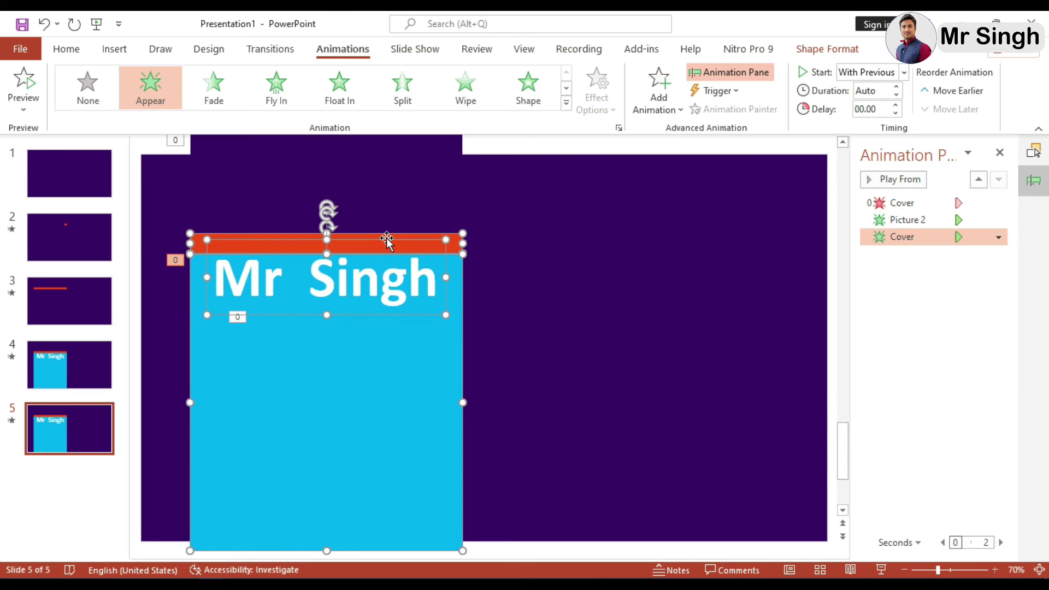
pyautogui.moveTo(387, 239); pyautogui.dragTo(372, 432)
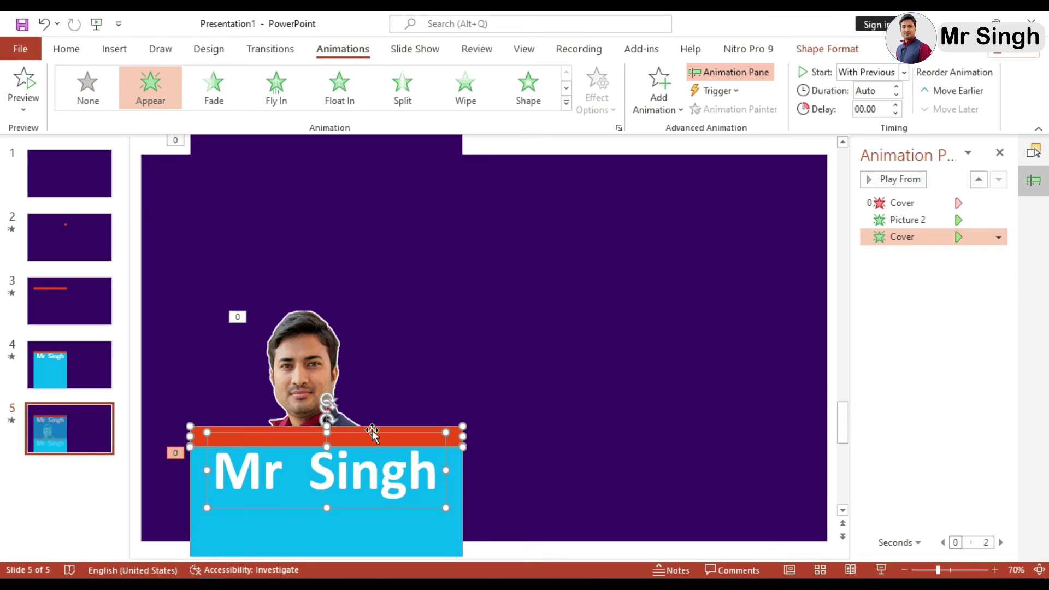
# Step: Raise the portrait above the name card and delete the top purple cover shape
pyautogui.click(310, 346)
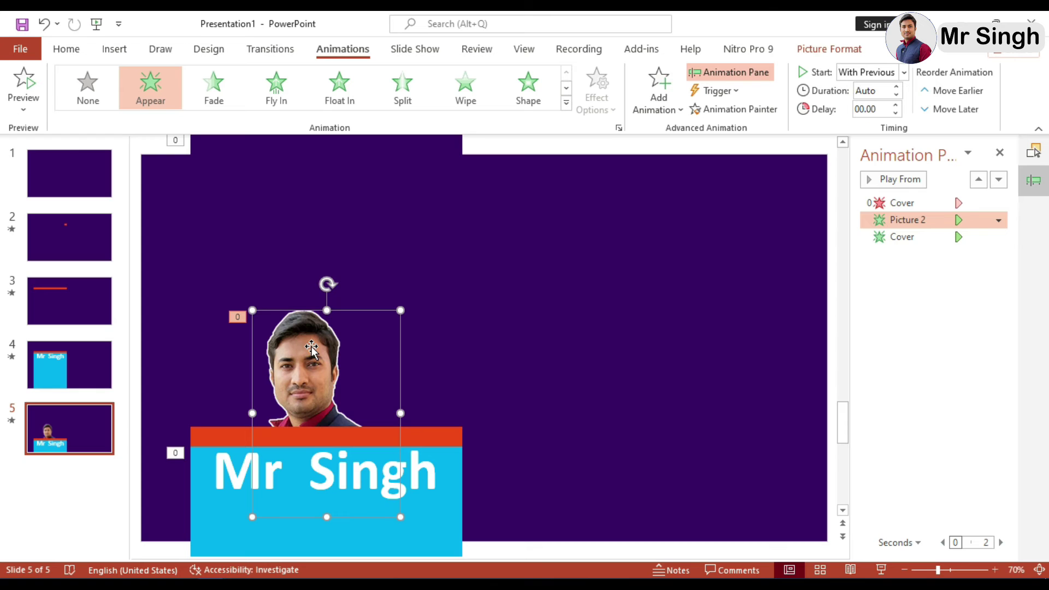
pyautogui.moveTo(311, 359)
pyautogui.mouseDown()
pyautogui.moveTo(295, 256)
pyautogui.moveTo(292, 274)
pyautogui.mouseUp()
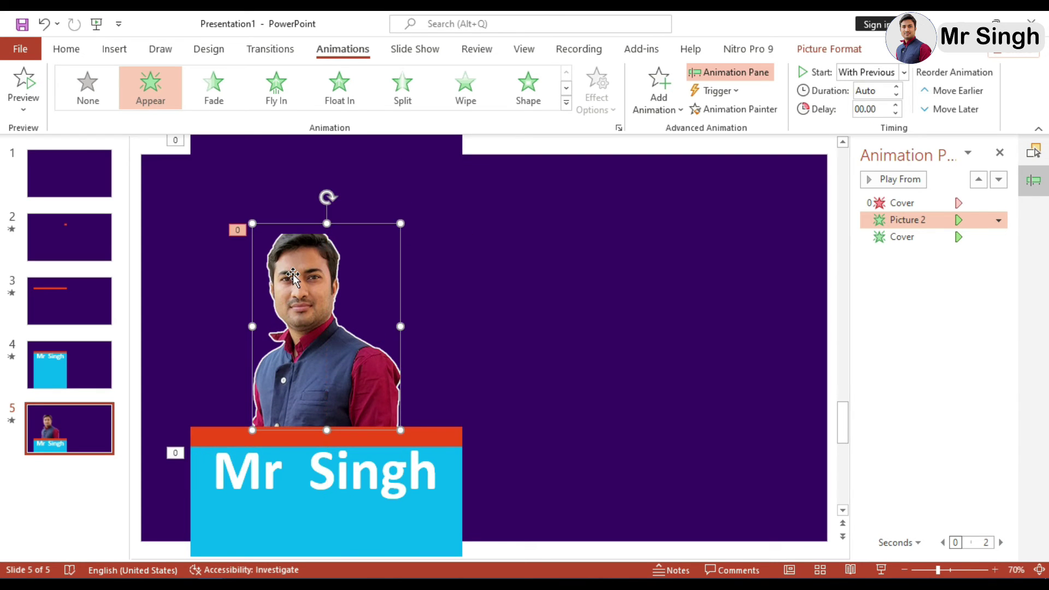
pyautogui.click(460, 267)
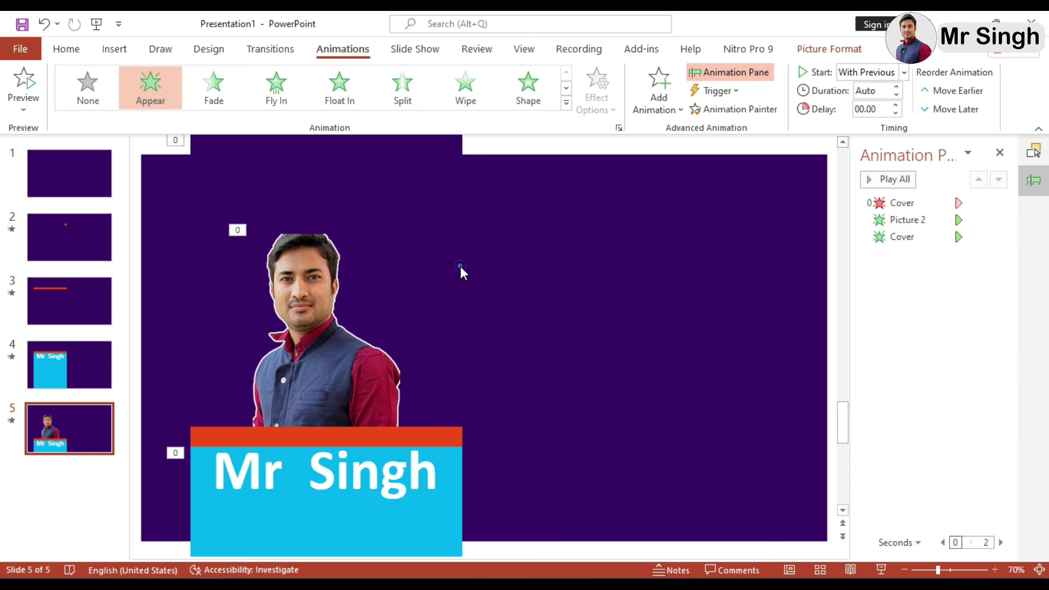
pyautogui.click(351, 195)
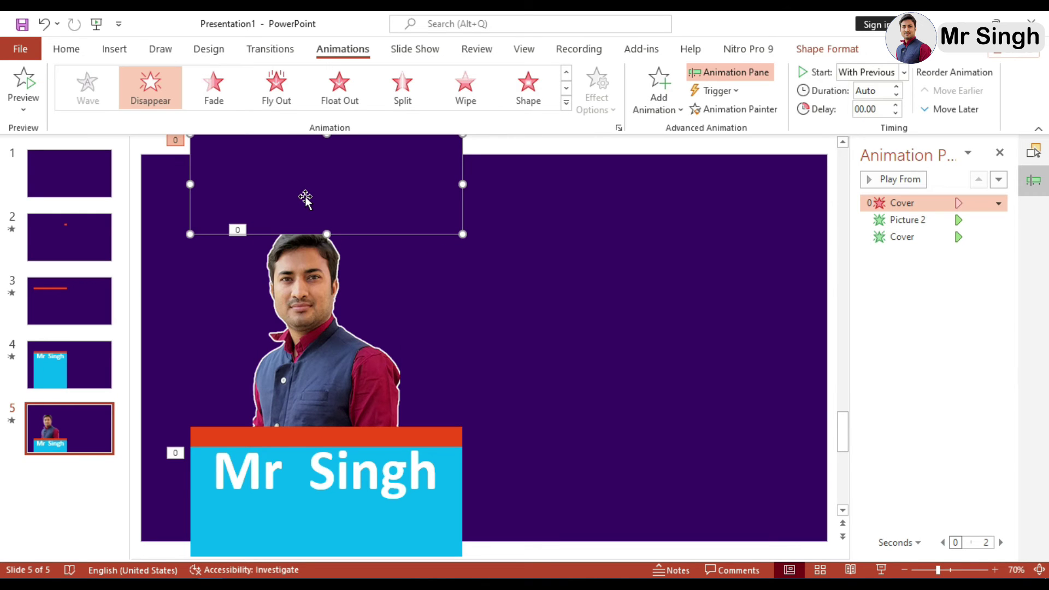
pyautogui.press('Delete')
pyautogui.click(453, 289)
pyautogui.click(553, 311)
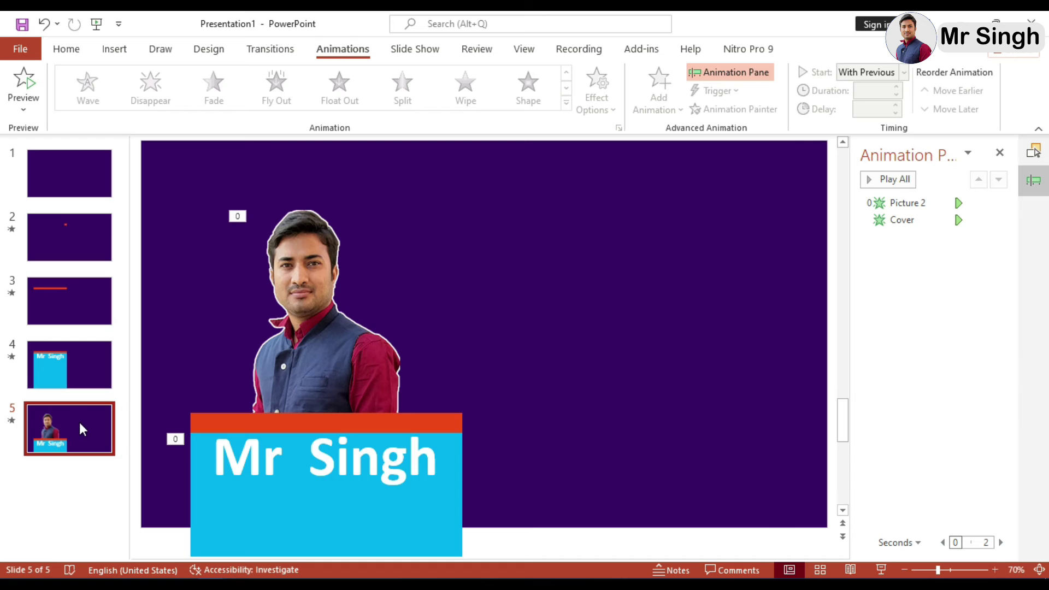
# Step: Fill the blue Cover card on slide 4 with the purple background colour
pyautogui.click(64, 368)
pyautogui.click(317, 384)
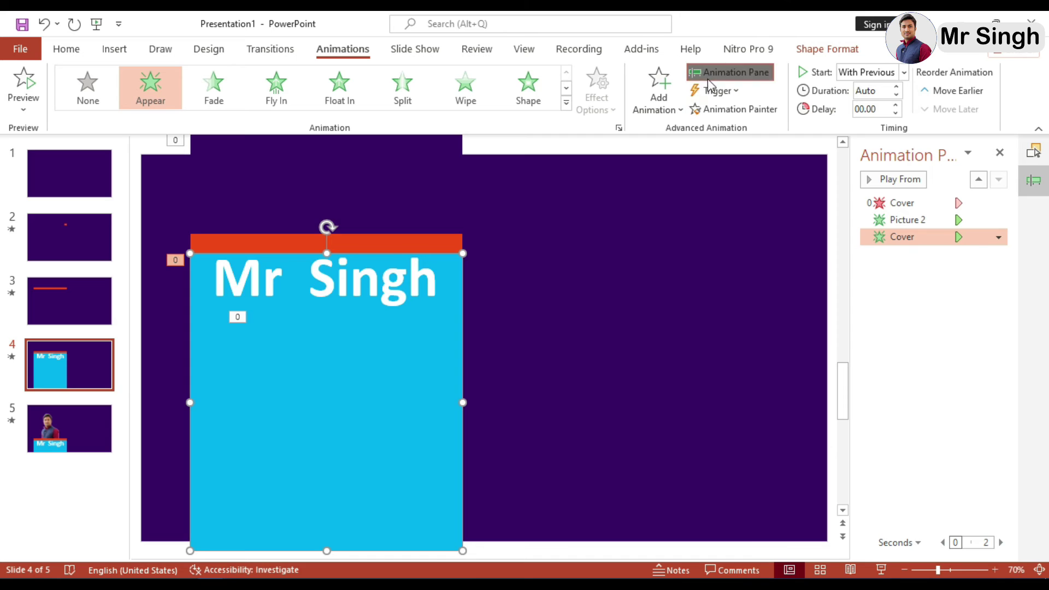
pyautogui.click(818, 52)
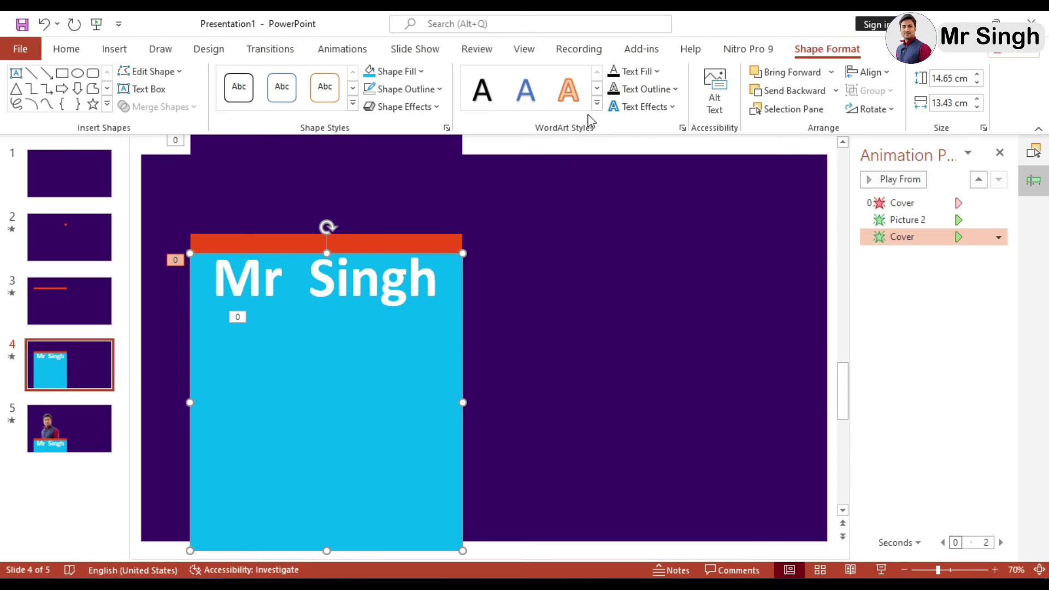
pyautogui.click(405, 75)
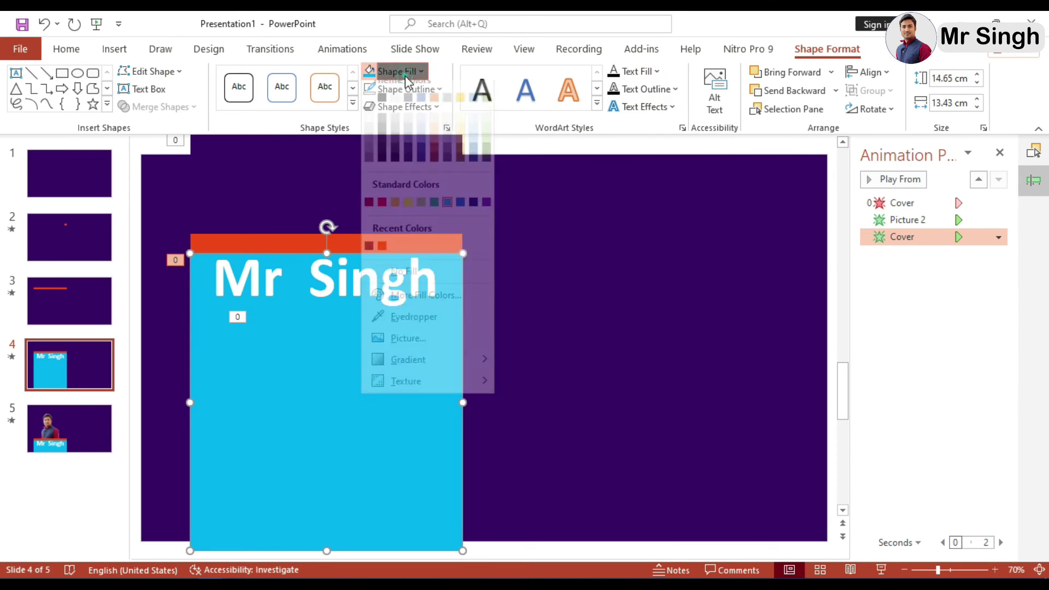
pyautogui.click(369, 259)
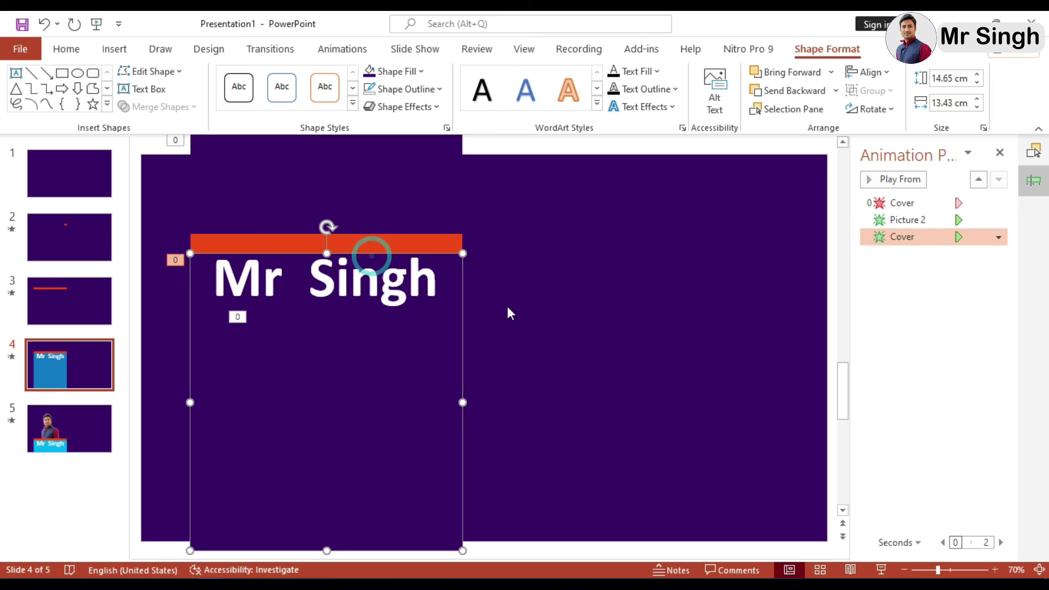
# Step: Fill slide 5's blue Cover card purple too, then duplicate slide 5 as slide 6
pyautogui.click(67, 434)
pyautogui.click(335, 520)
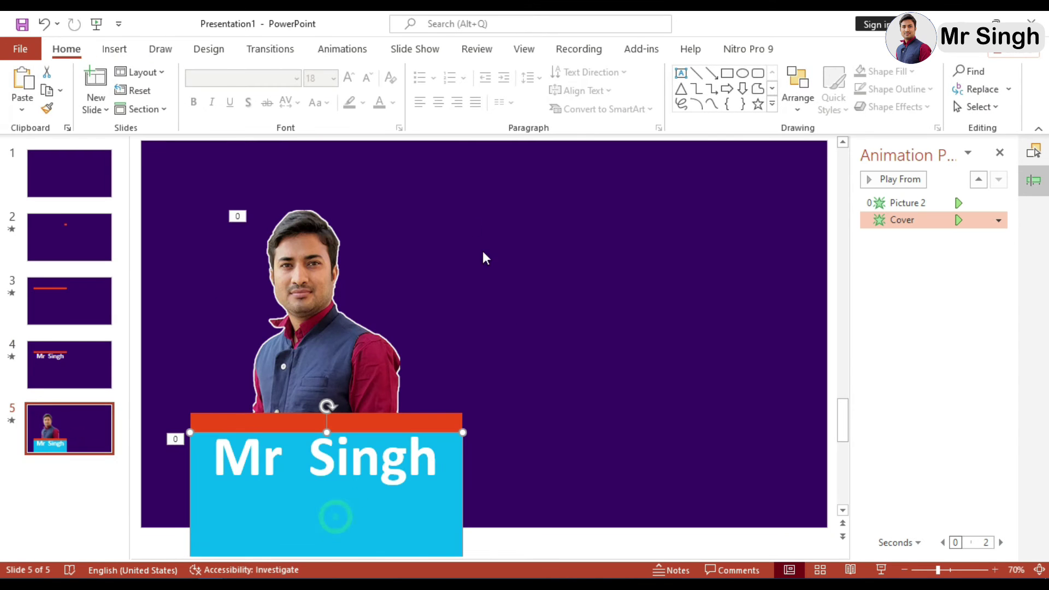
pyautogui.click(421, 73)
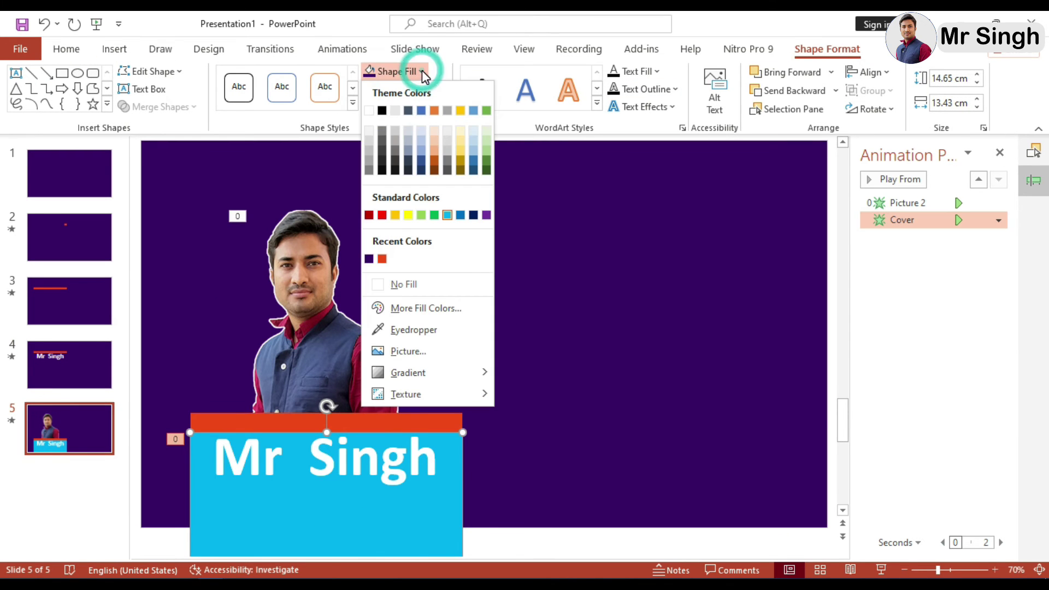
pyautogui.click(370, 259)
pyautogui.click(543, 379)
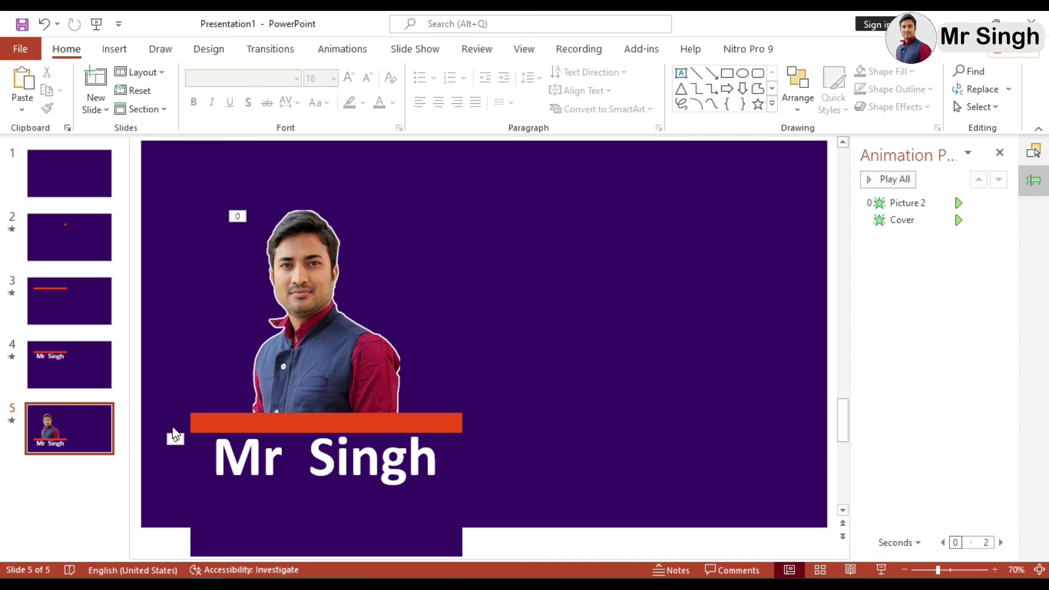
pyautogui.click(81, 428)
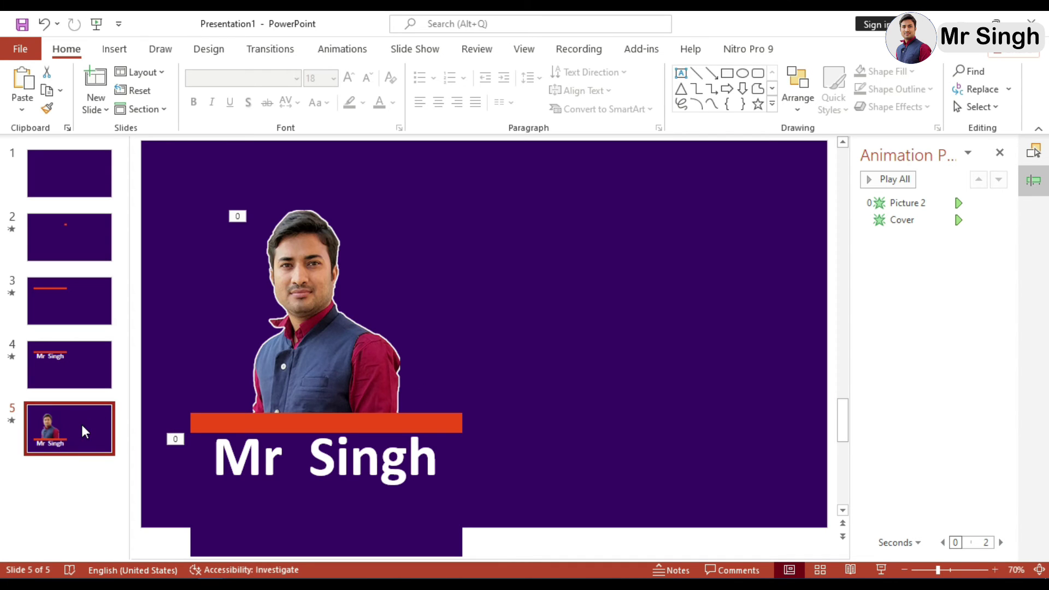
pyautogui.hotkey('ctrl', 'd')
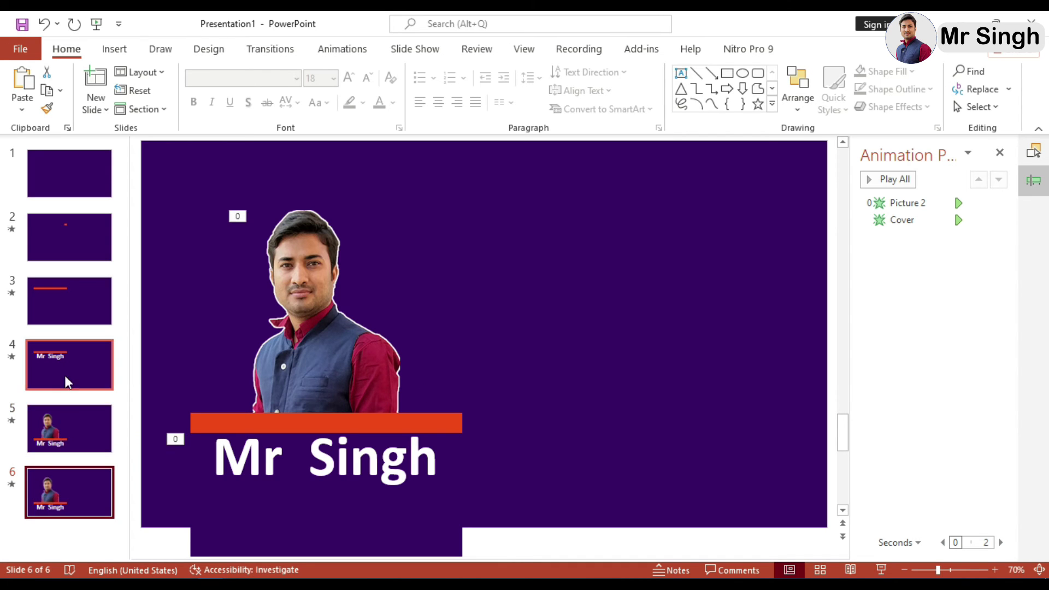
# Step: On slide 5, delete the Picture 2 and Cover animations in the Animation Pane
pyautogui.click(60, 423)
pyautogui.click(910, 229)
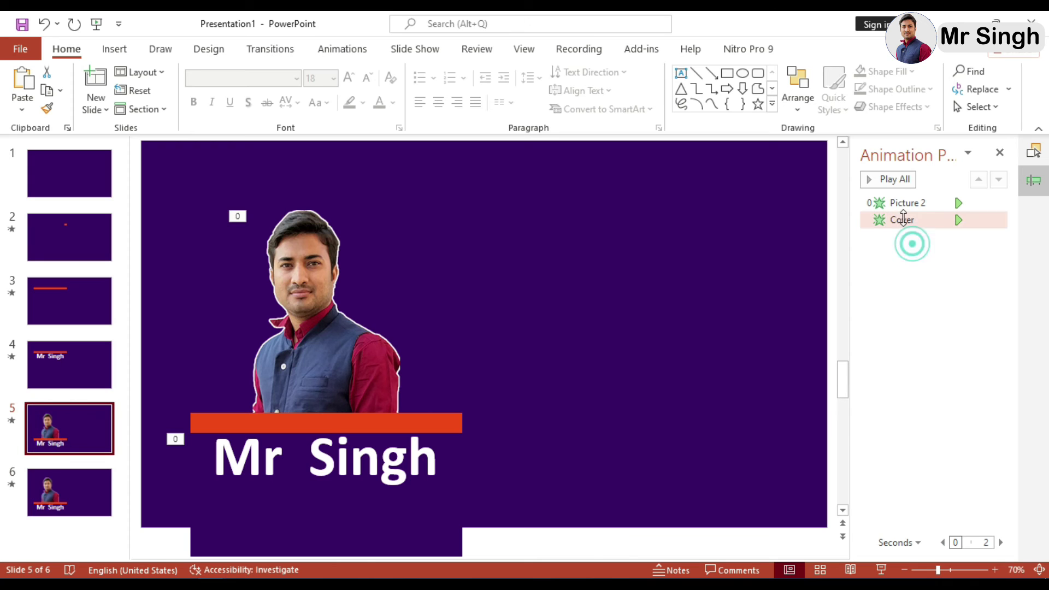
pyautogui.click(898, 204)
pyautogui.press('Delete')
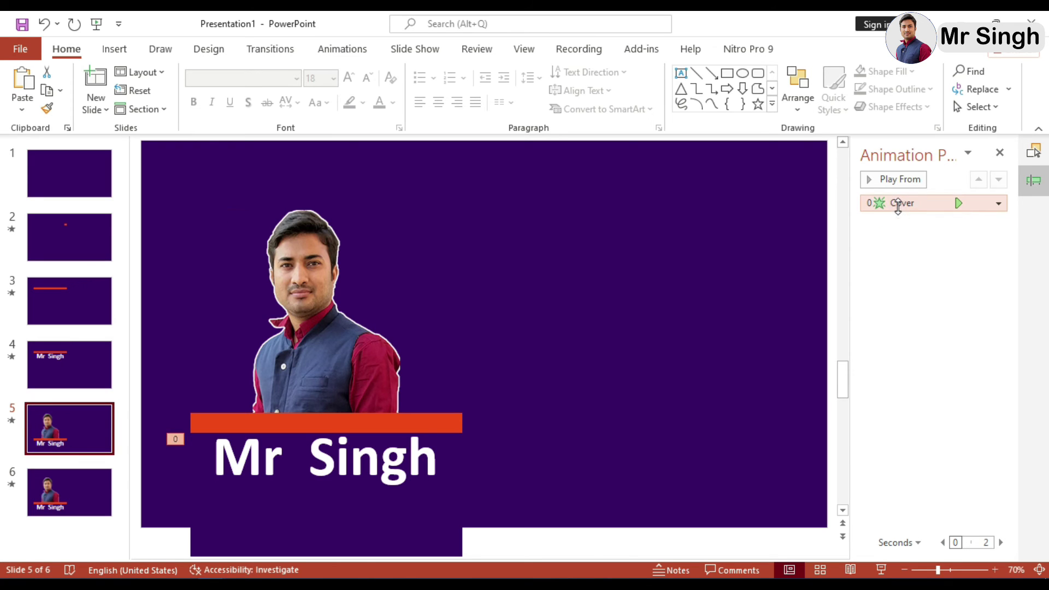
pyautogui.click(904, 205)
pyautogui.press('Delete')
# Step: On slide 6, remove the Picture 2 animation and delete the Mr Singh text box
pyautogui.click(83, 485)
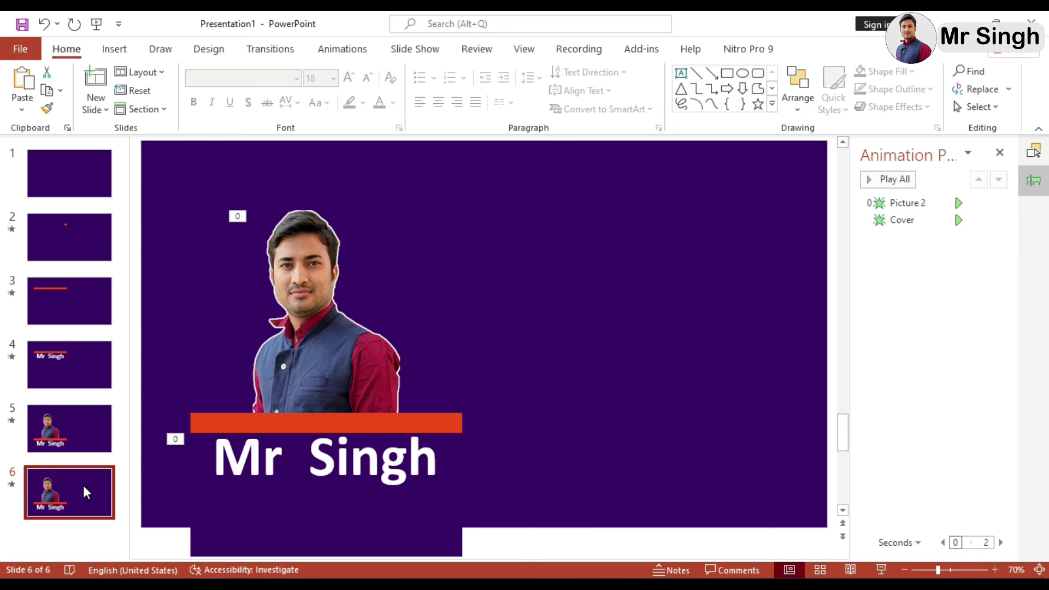
pyautogui.click(888, 204)
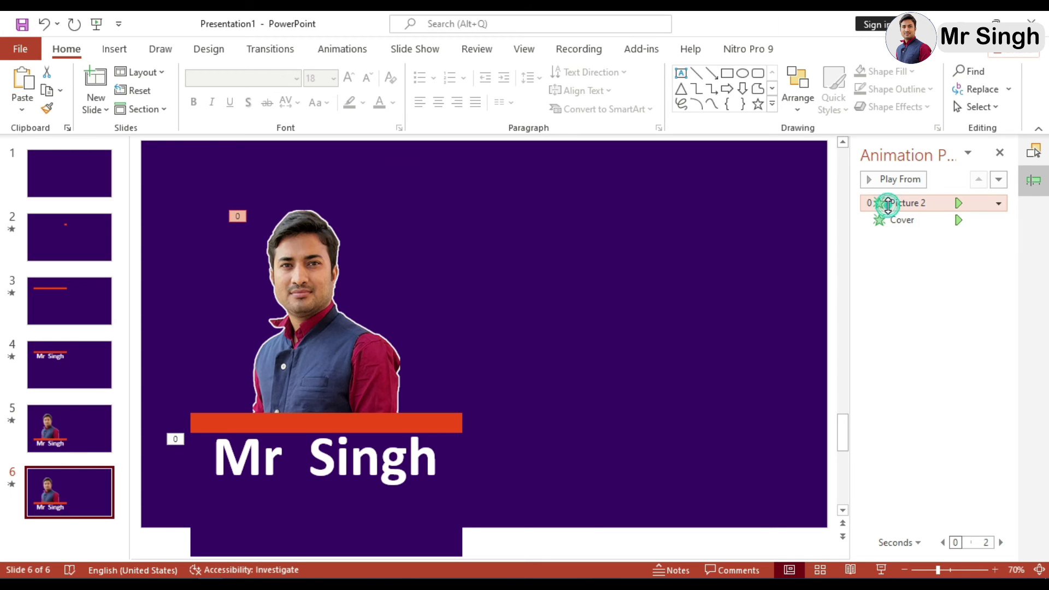
pyautogui.press('Delete')
pyautogui.press('Delete')
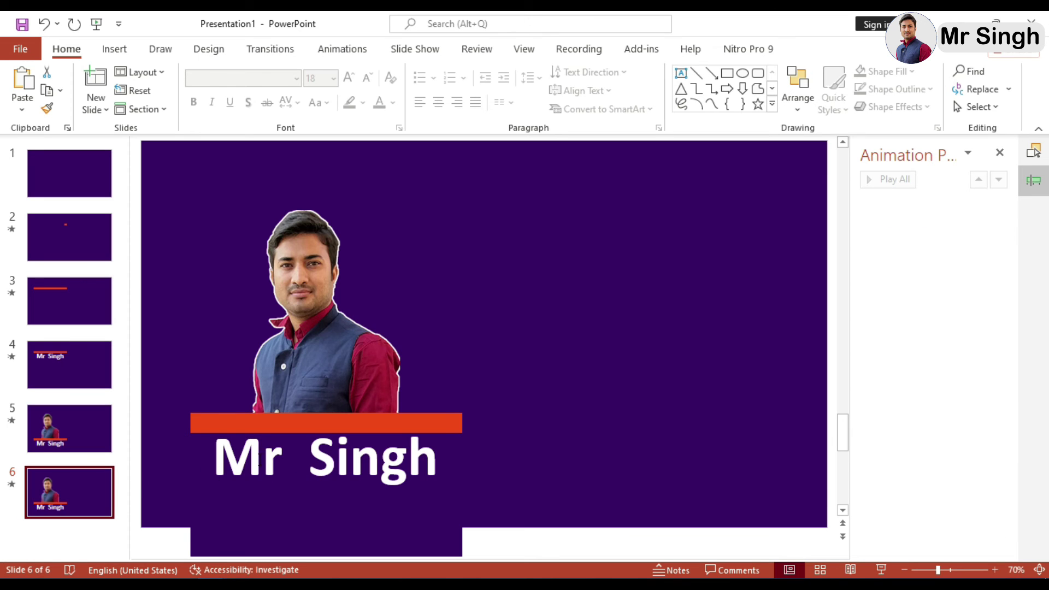
pyautogui.click(250, 453)
pyautogui.click(396, 421)
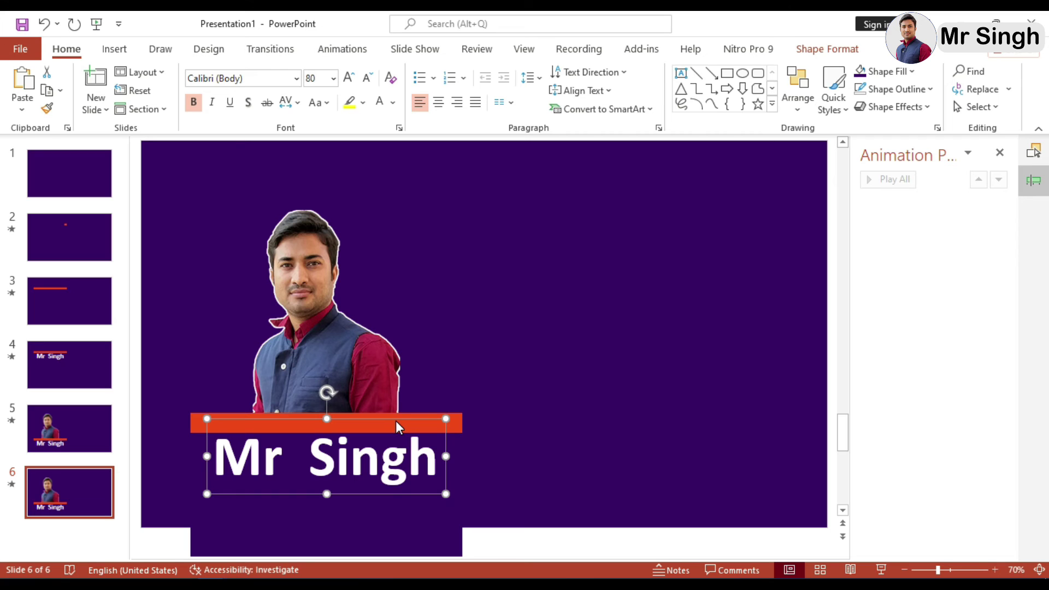
pyautogui.press('Delete')
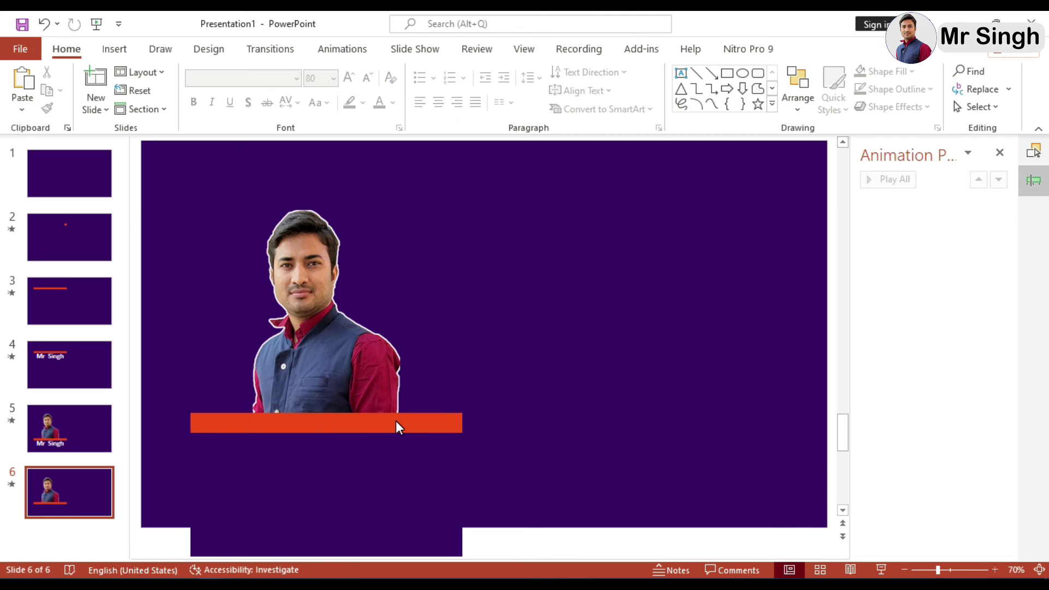
pyautogui.click(73, 490)
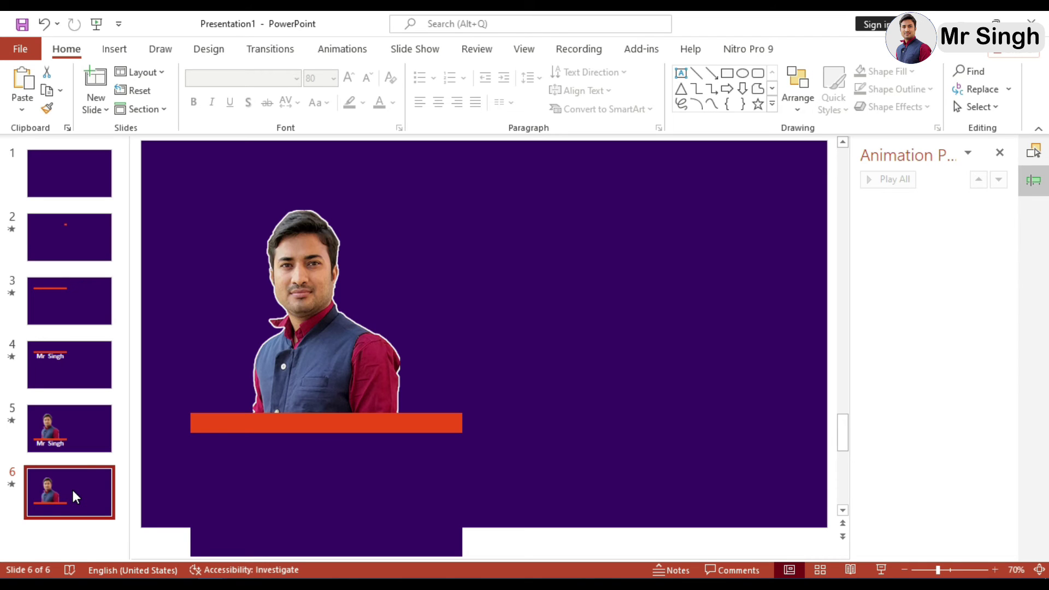
# Step: Duplicate slide 6 as slide 7 and drag the orange bar and purple cover up over the portrait
pyautogui.hotkey('ctrl', 'd')
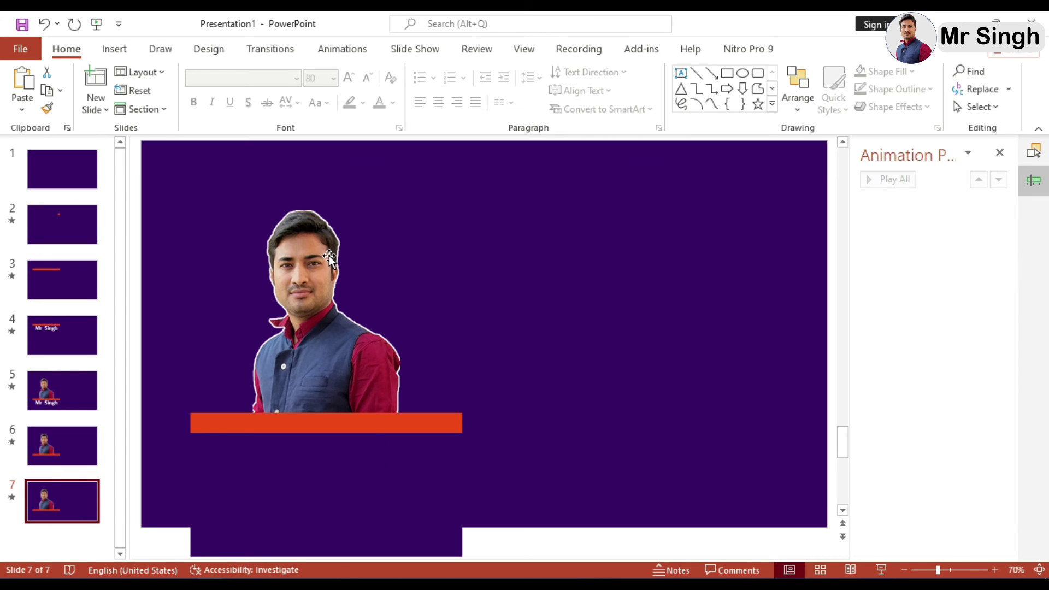
pyautogui.click(391, 480)
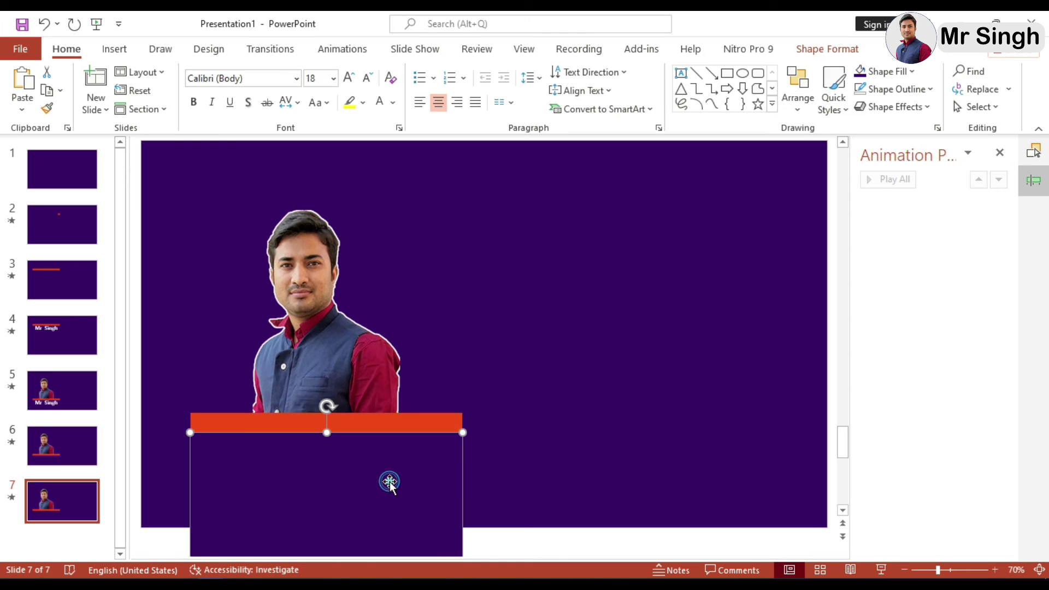
pyautogui.keyDown('shift'); pyautogui.click(387, 425); pyautogui.keyUp('shift')
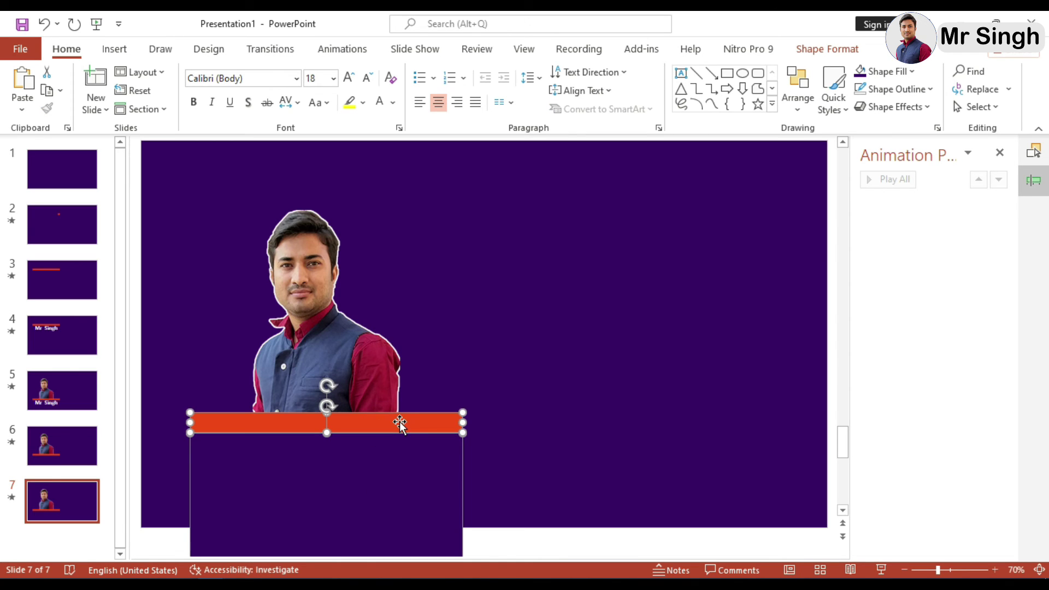
pyautogui.moveTo(370, 425); pyautogui.dragTo(339, 225)
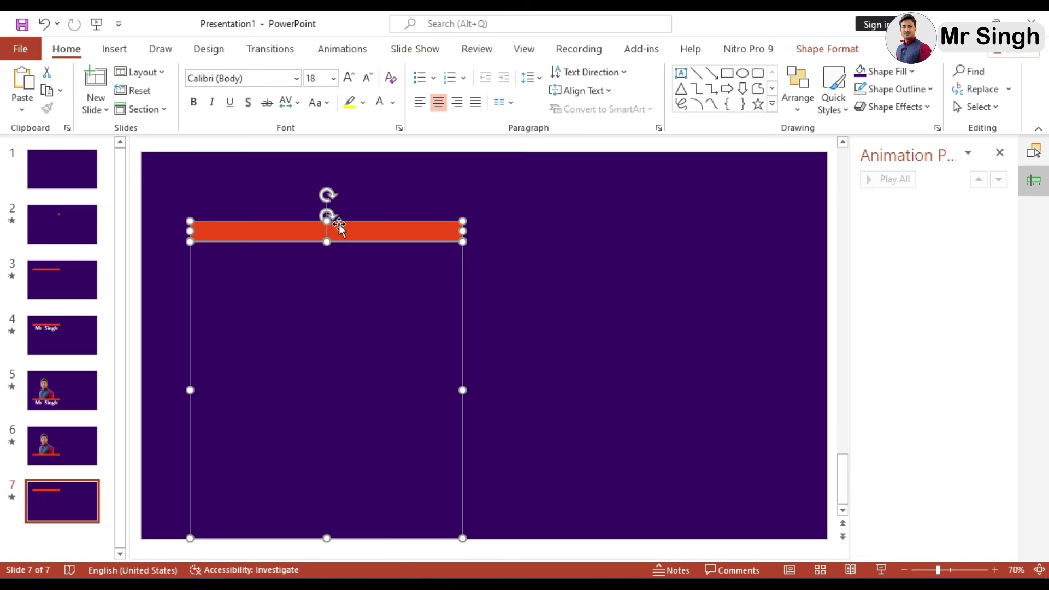
pyautogui.click(513, 339)
pyautogui.click(54, 497)
# Step: Duplicate slide 7 as slide 8 and set the orange bar's width to 1 cm
pyautogui.hotkey('ctrl', 'd')
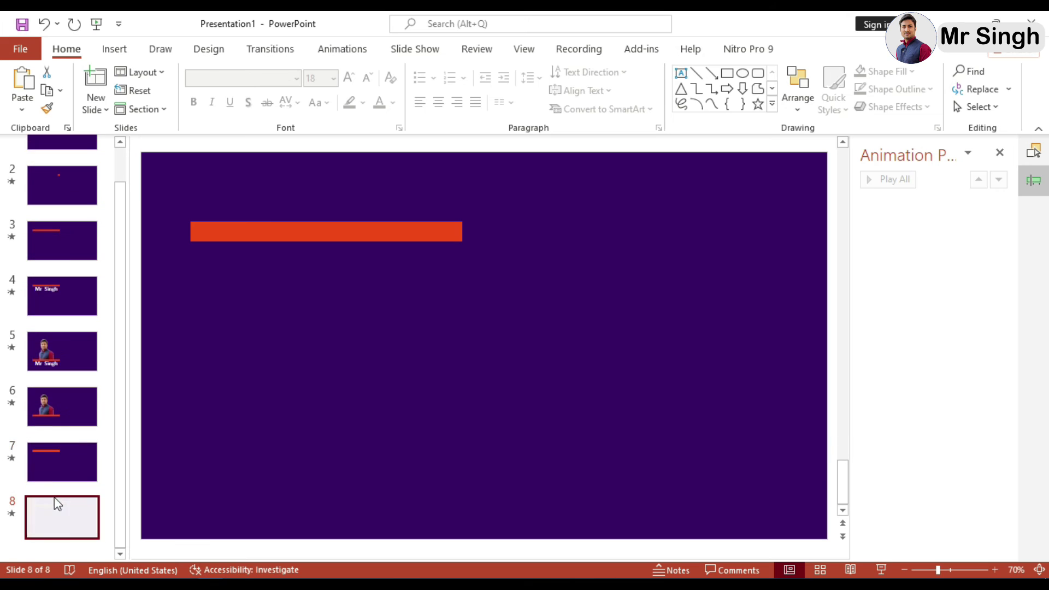
pyautogui.click(53, 527)
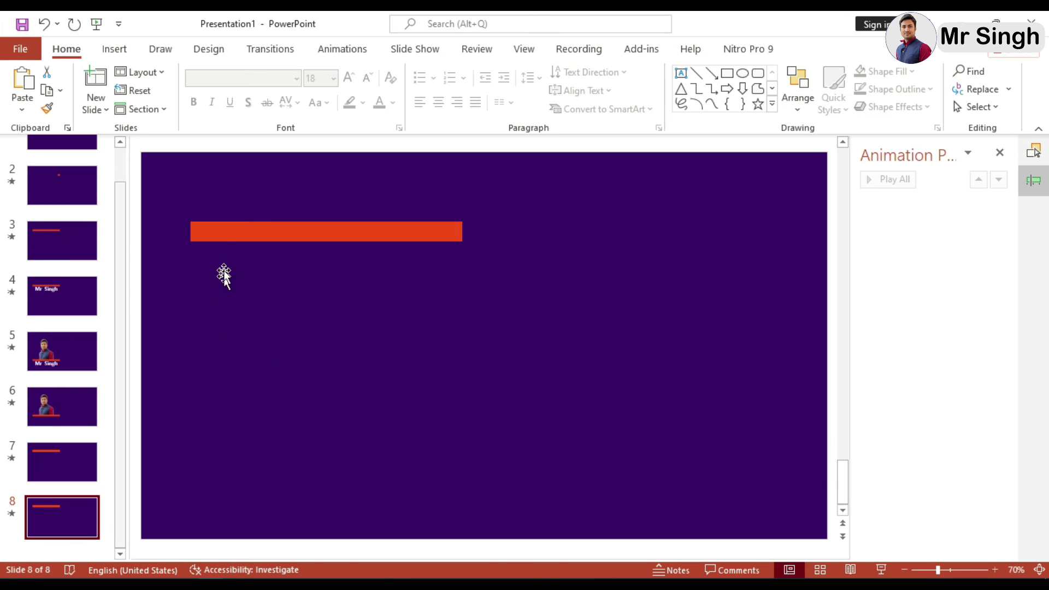
pyautogui.click(225, 232)
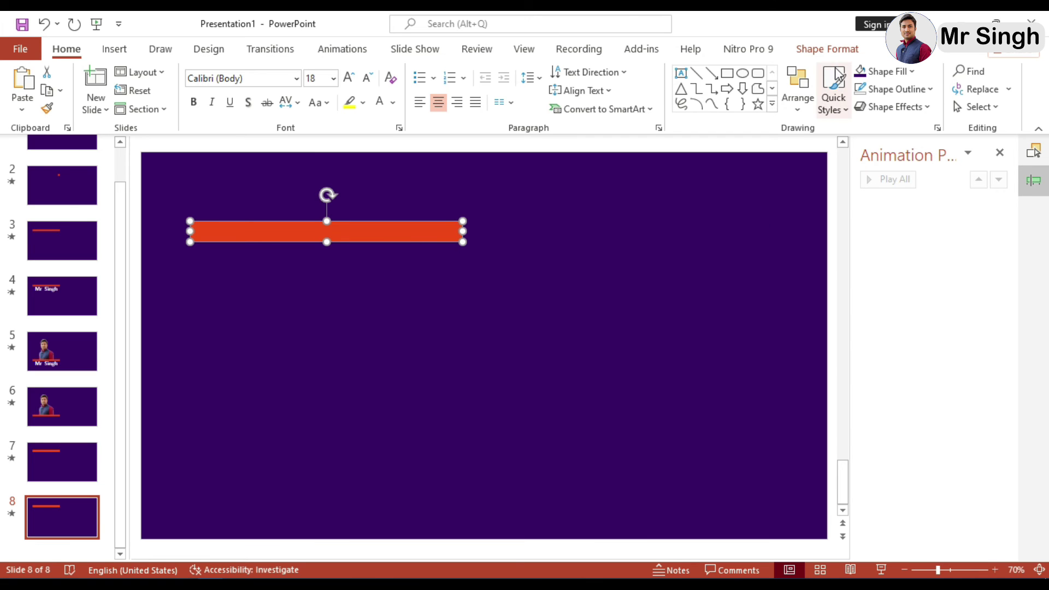
pyautogui.click(827, 50)
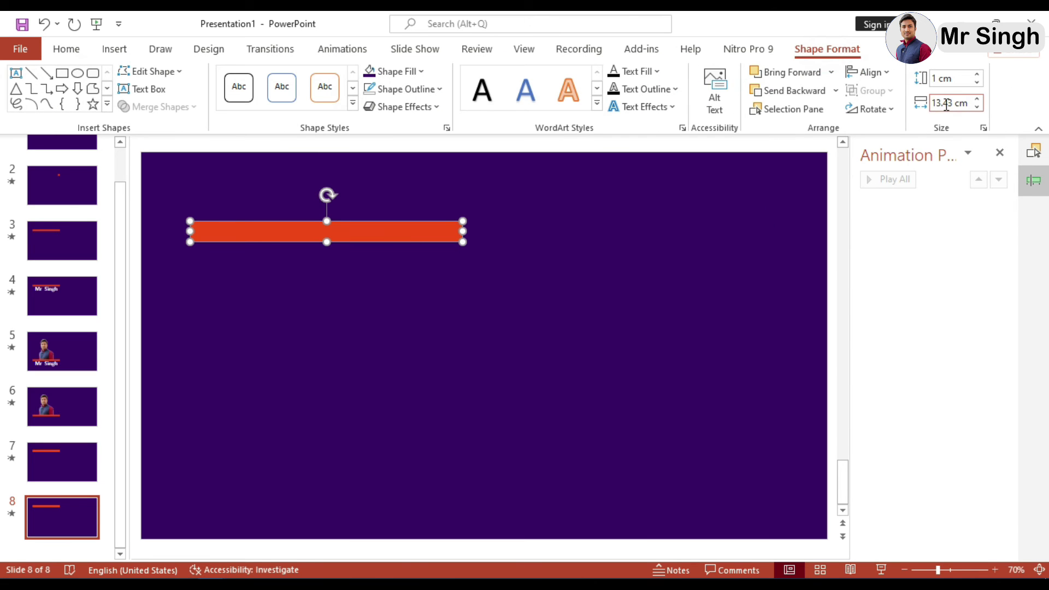
pyautogui.click(946, 105)
pyautogui.write('1')
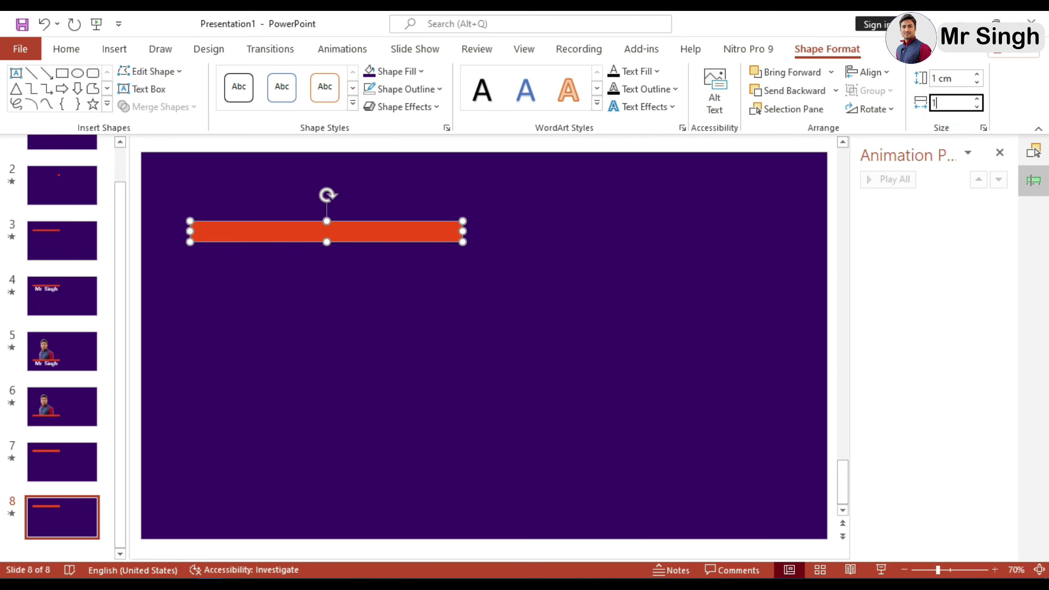
pyautogui.press('Return')
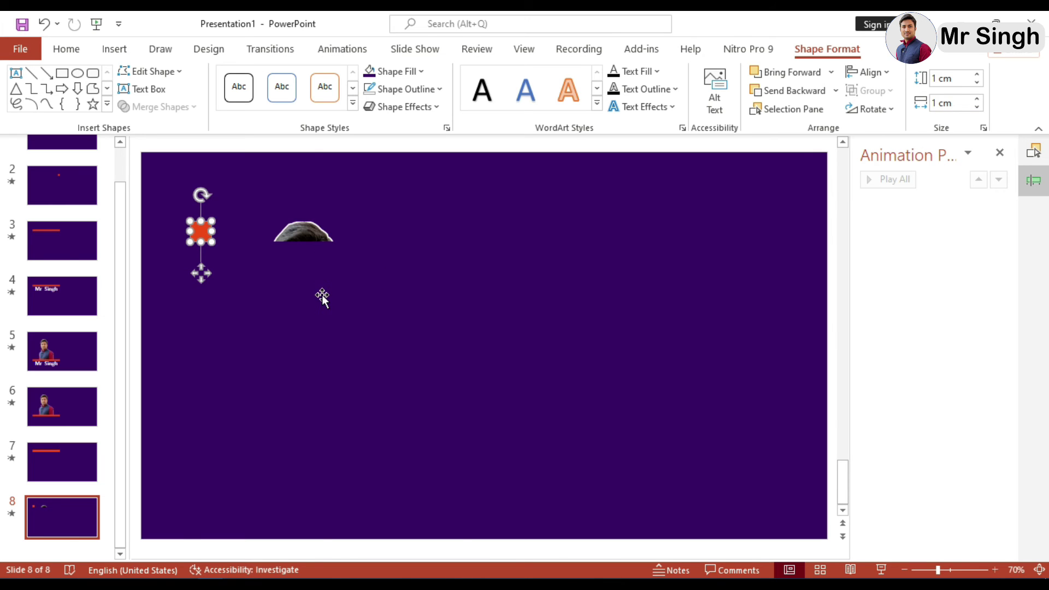
# Step: Nudge the large purple cover up so the portrait stays fully hidden
pyautogui.click(320, 292)
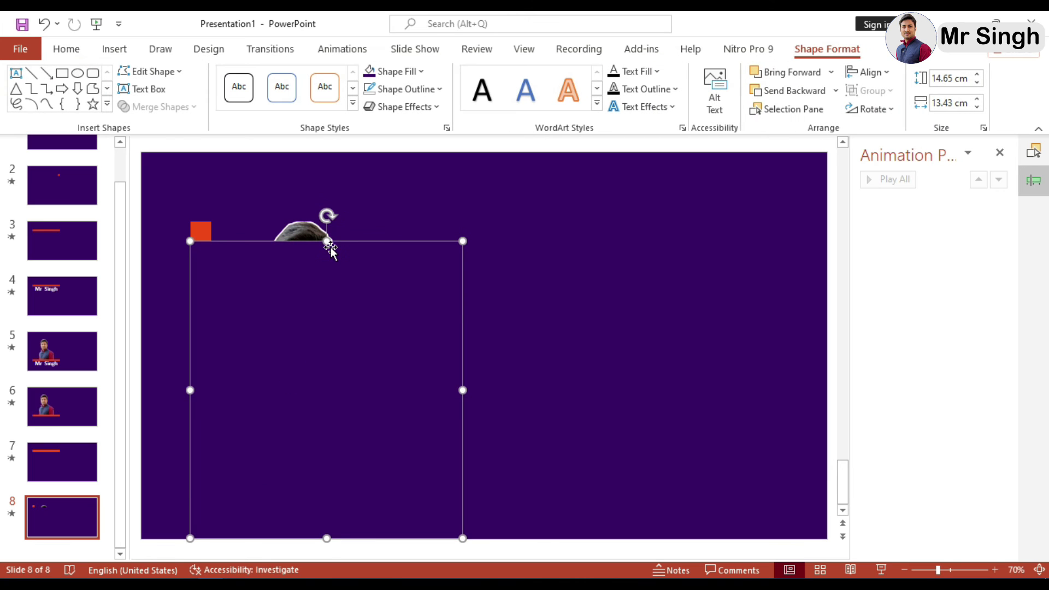
pyautogui.moveTo(328, 238); pyautogui.dragTo(327, 222)
pyautogui.click(502, 324)
pyautogui.click(334, 326)
pyautogui.click(543, 340)
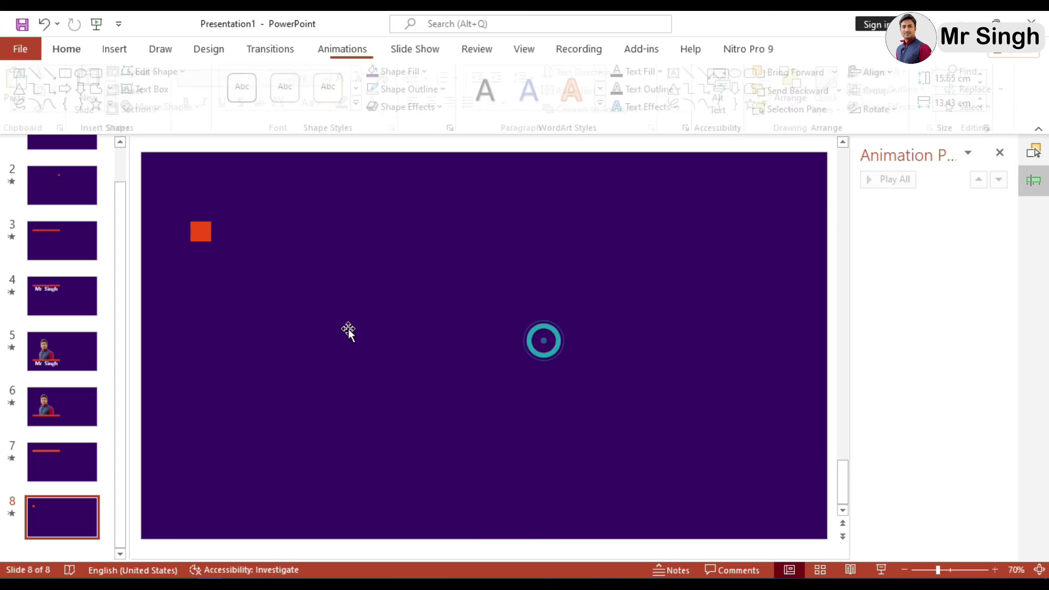
pyautogui.click(70, 513)
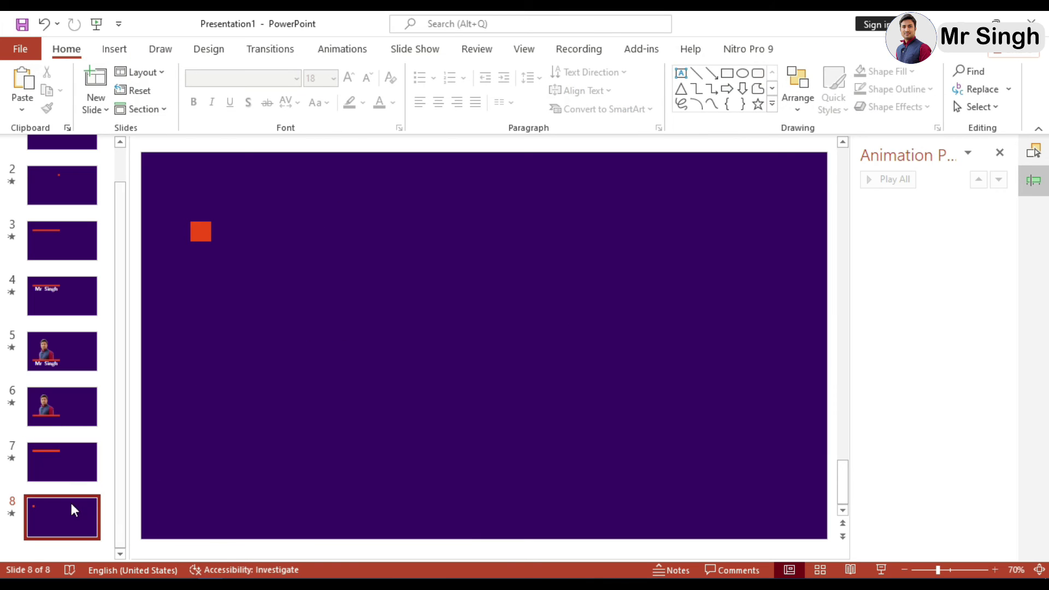
# Step: Duplicate slide 8 as slide 9 and move the orange square just above the slide's top edge
pyautogui.hotkey('ctrl', 'd')
pyautogui.click(201, 232)
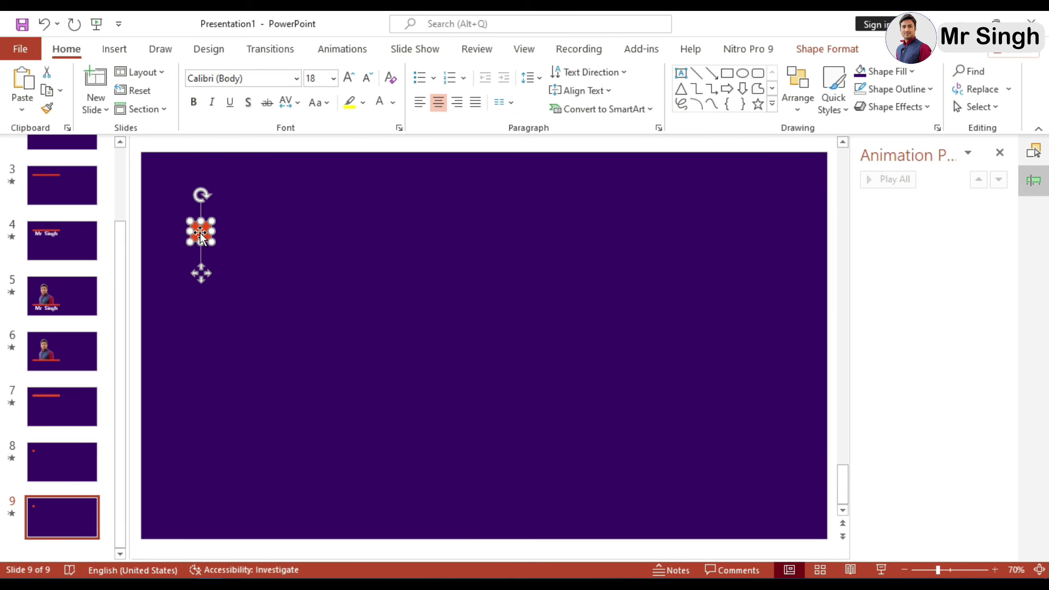
pyautogui.moveTo(200, 232); pyautogui.dragTo(178, 144)
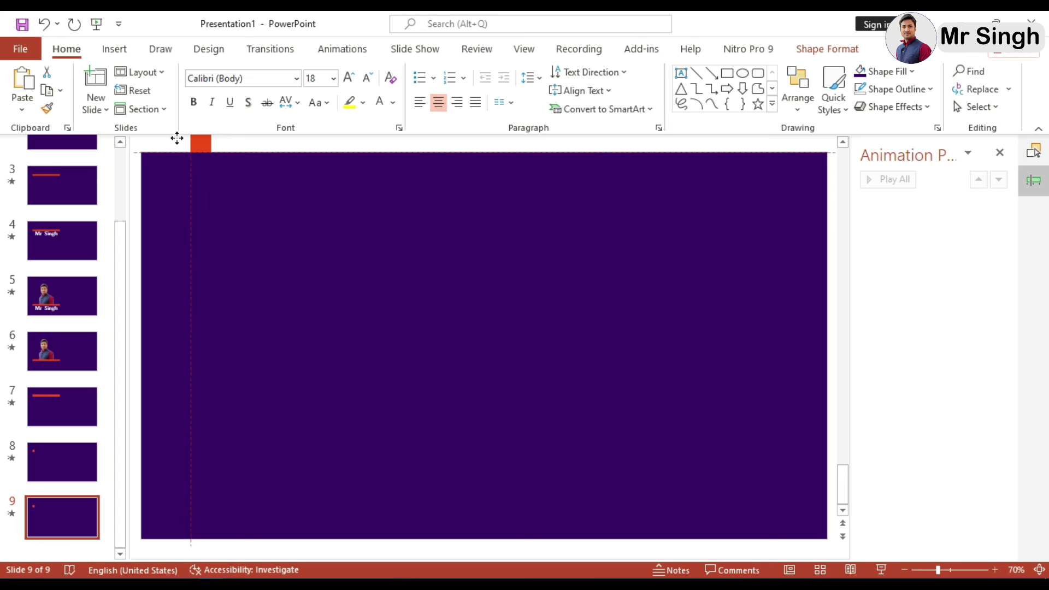
pyautogui.click(296, 310)
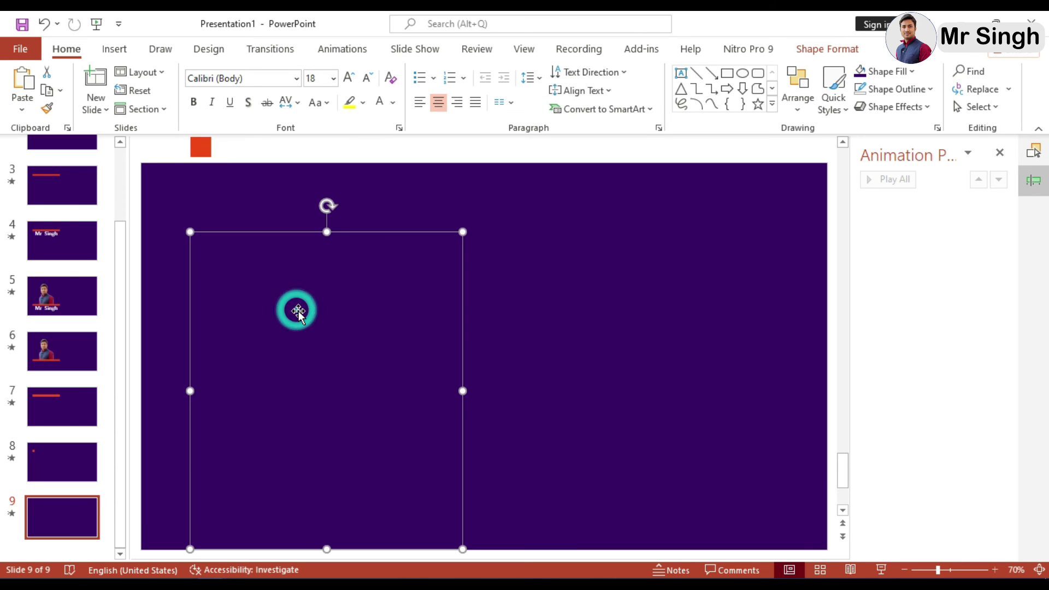
pyautogui.click(655, 314)
pyautogui.scroll(2, 309, 339)
pyautogui.scroll(2, 310, 339)
pyautogui.scroll(-1, 310, 339)
pyautogui.scroll(3, 310, 339)
pyautogui.scroll(1, 310, 338)
pyautogui.scroll(1, 312, 342)
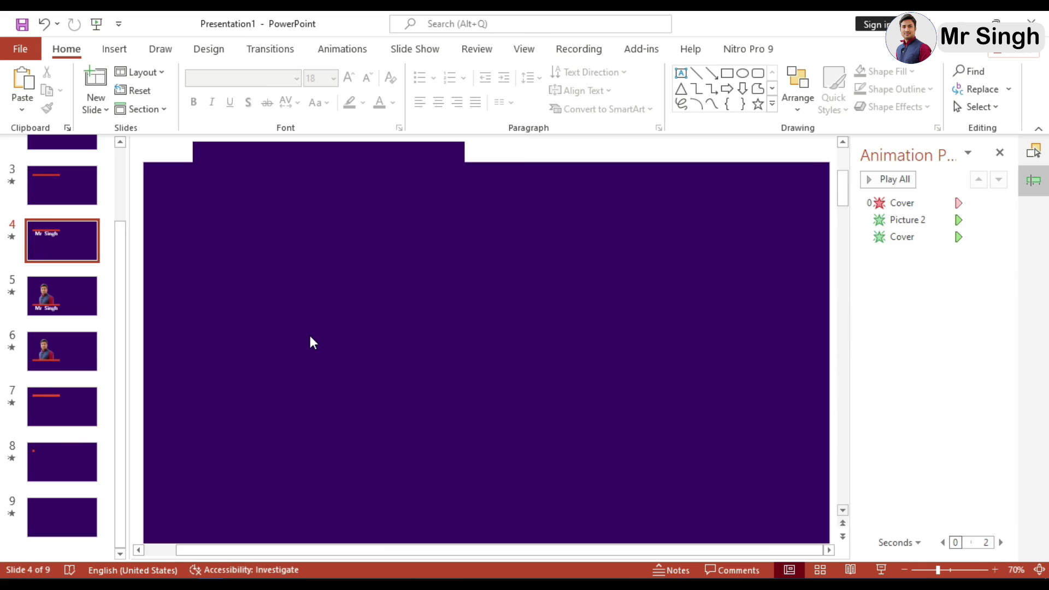
pyautogui.scroll(3, 311, 337)
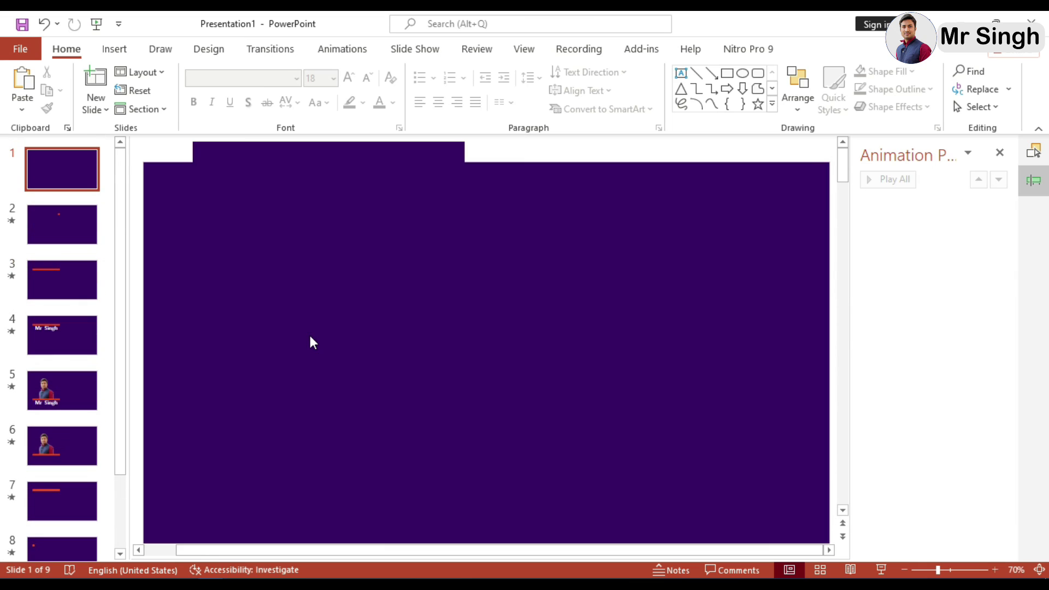
# Step: Play the slide show from the beginning through all animations, then end it
pyautogui.click(96, 24)
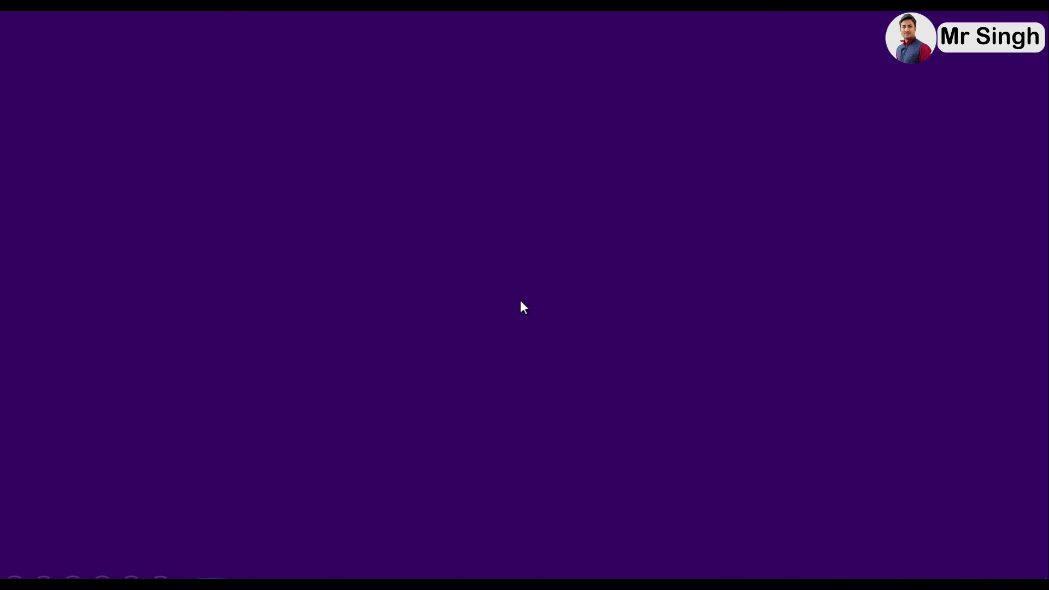
pyautogui.click(521, 301)
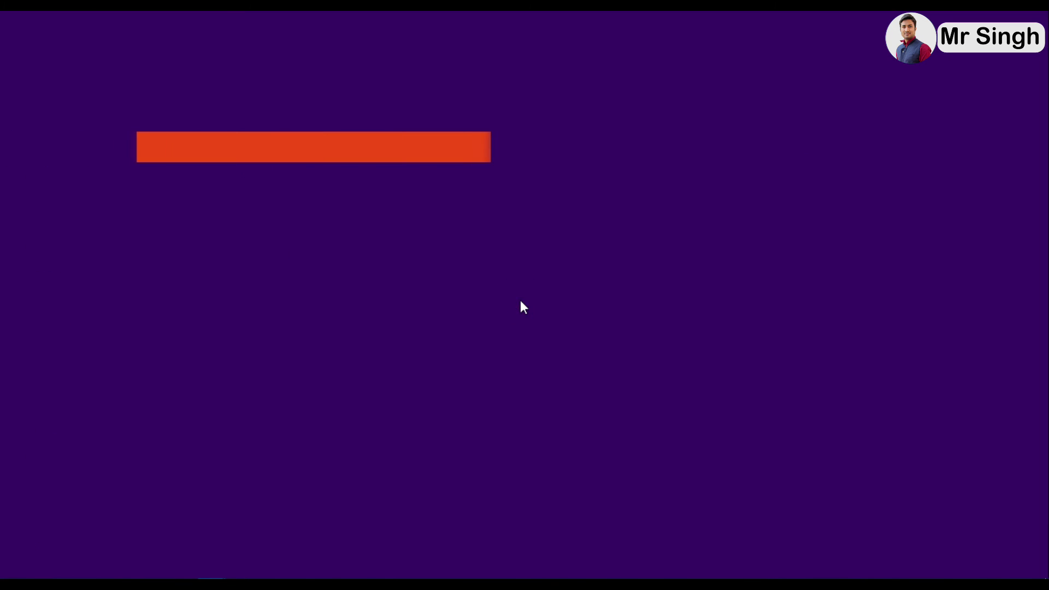
pyautogui.click(520, 306)
pyautogui.click(513, 336)
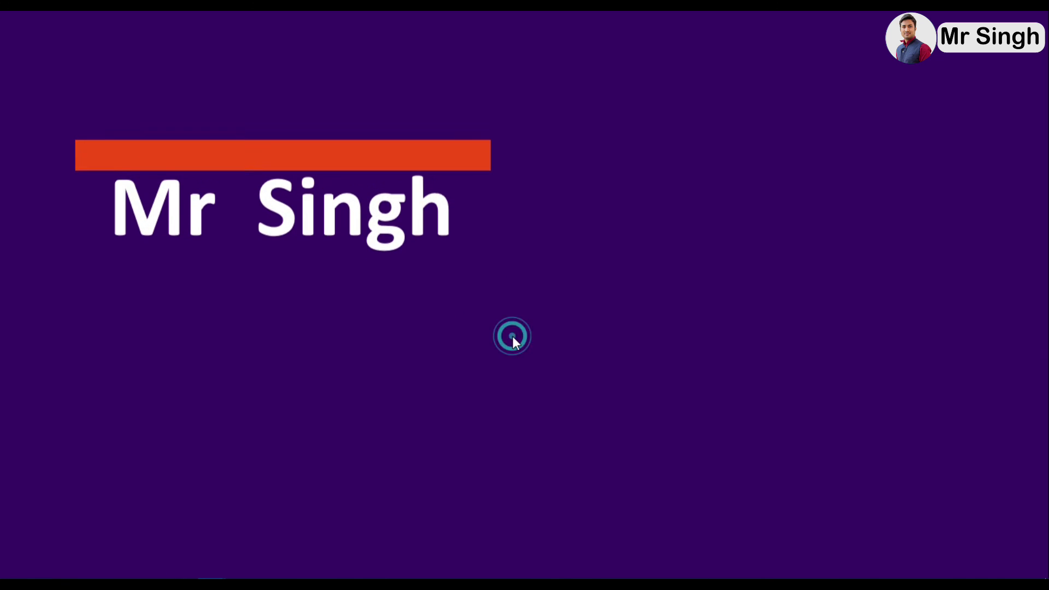
pyautogui.click(512, 330)
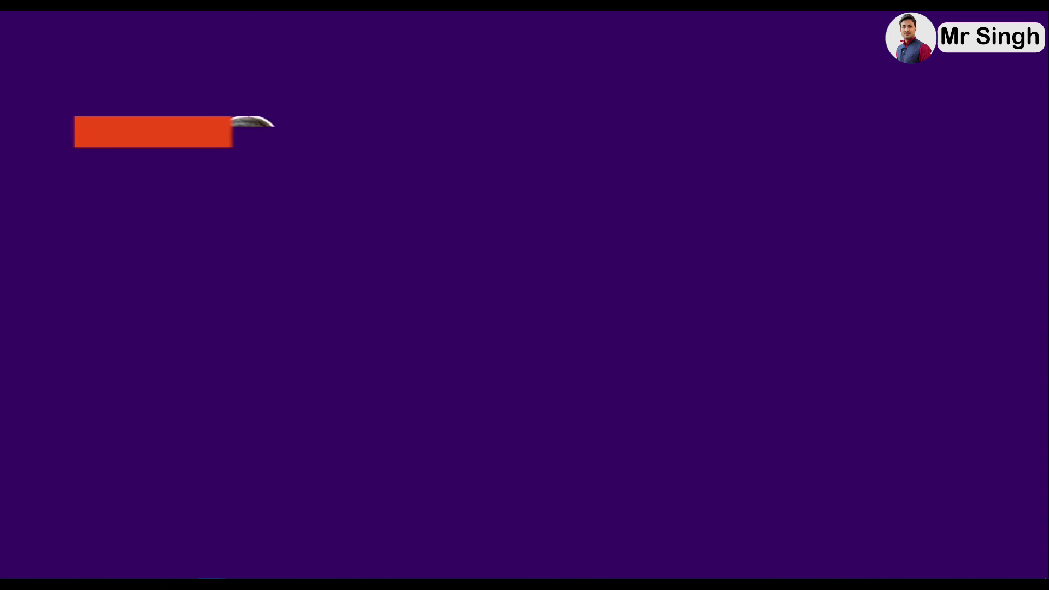
pyautogui.click(510, 328)
pyautogui.press('Escape')
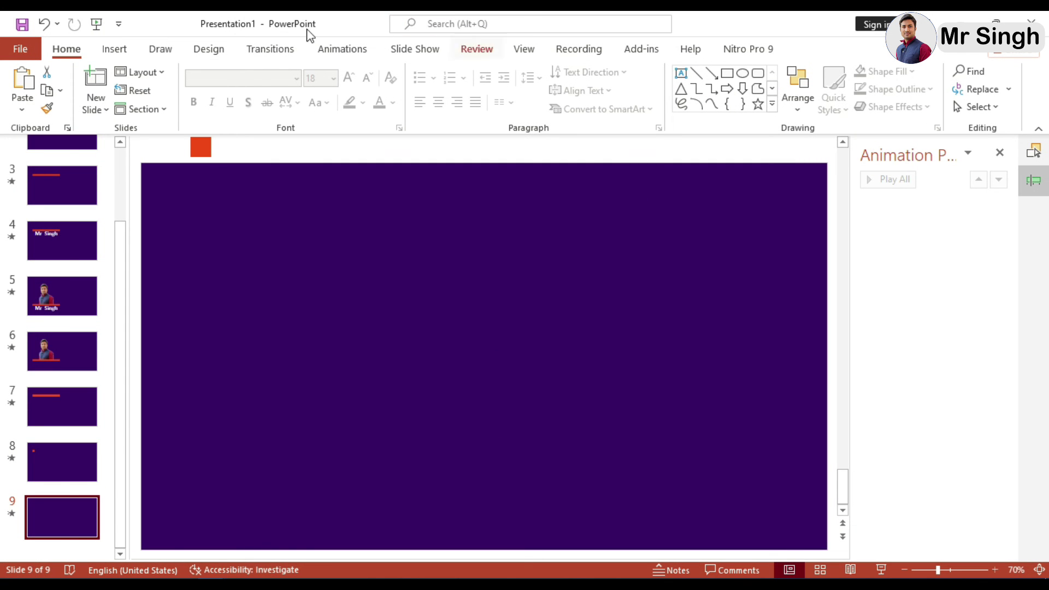
# Step: On slide 9, tick Advance Slide After and set the transition duration to 35, then undo once
pyautogui.click(265, 53)
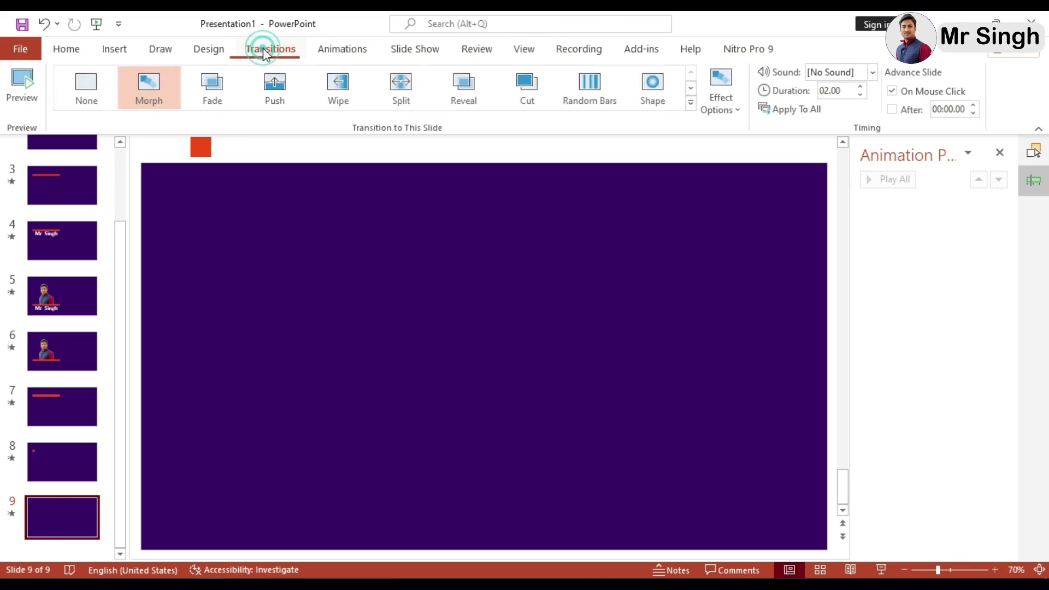
pyautogui.click(894, 110)
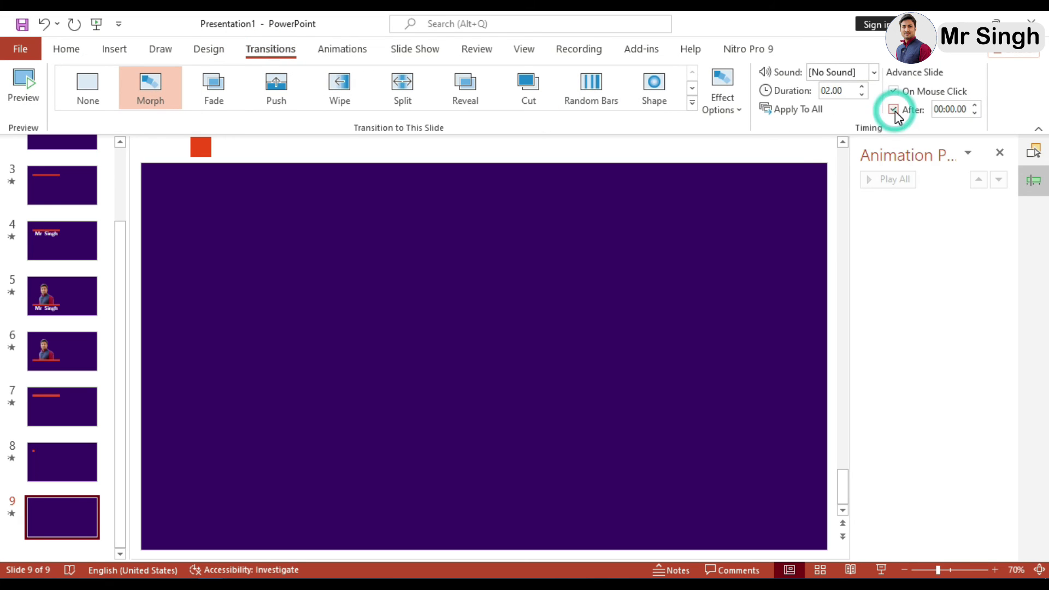
pyautogui.click(851, 91)
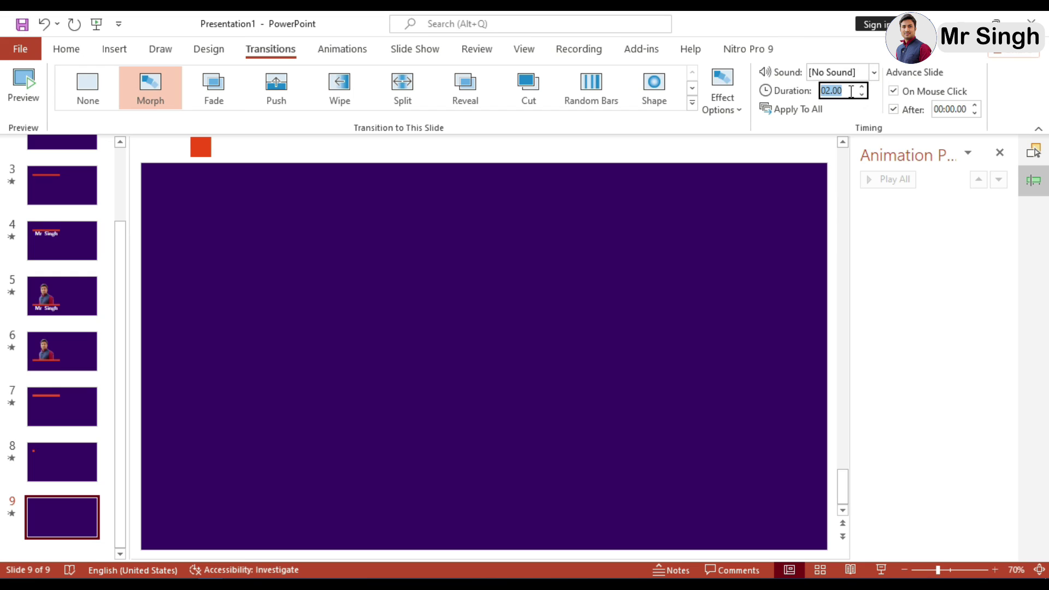
pyautogui.write('35')
pyautogui.press('Return')
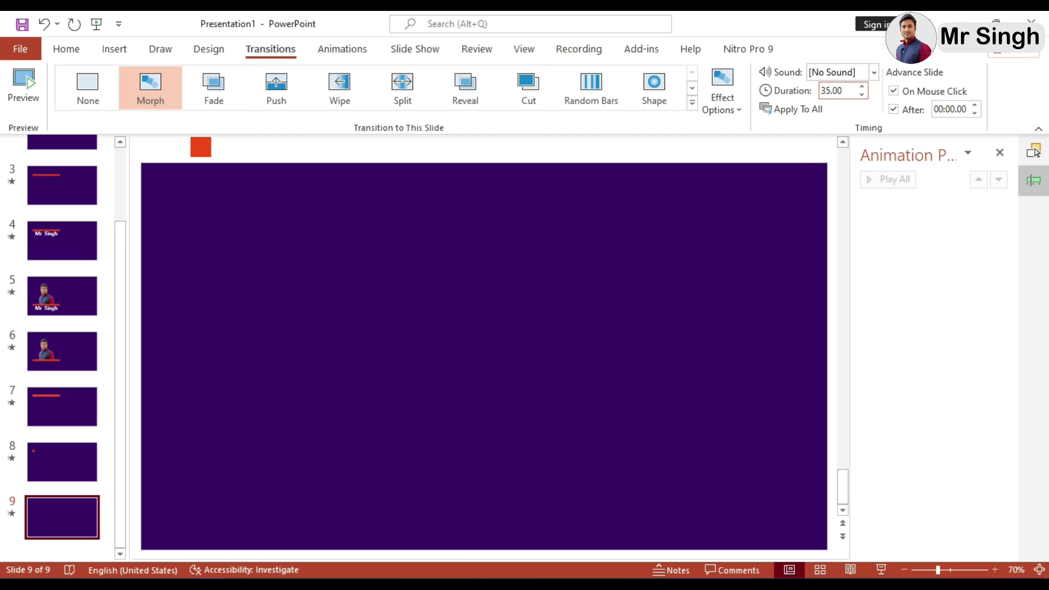
pyautogui.hotkey('ctrl', 'z')
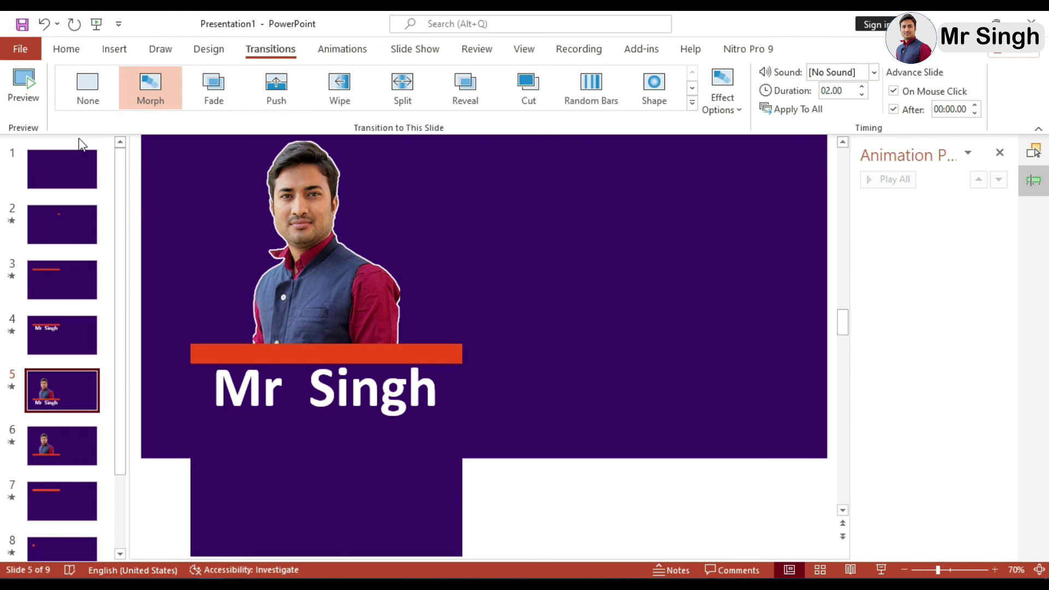
# Step: Select slides 1–4 and 6–8, tick Advance Slide After, and set their duration to 3
pyautogui.click(70, 171)
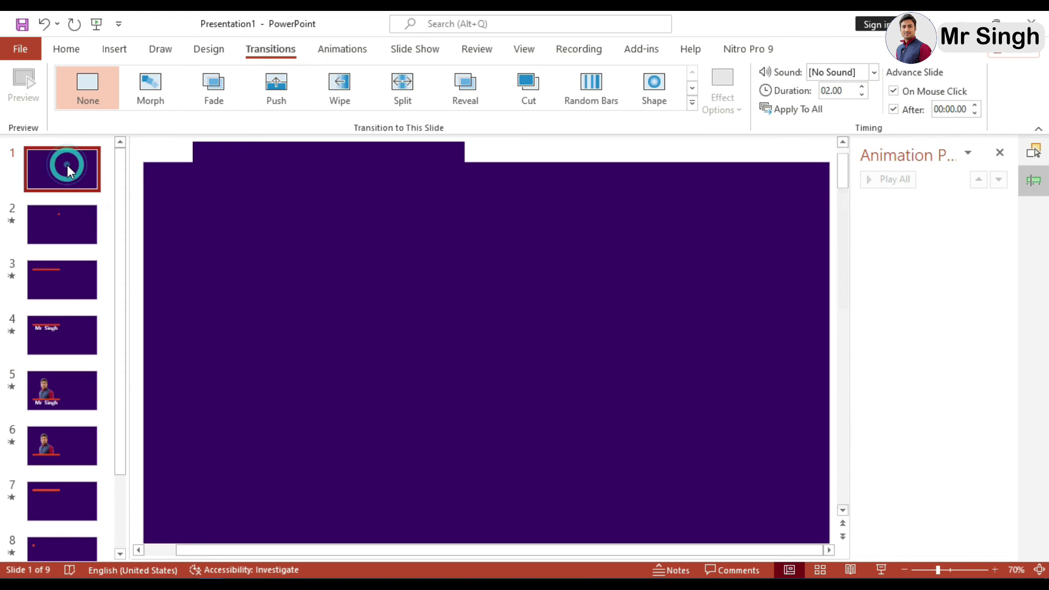
pyautogui.keyDown('shift'); pyautogui.click(64, 336); pyautogui.keyUp('shift')
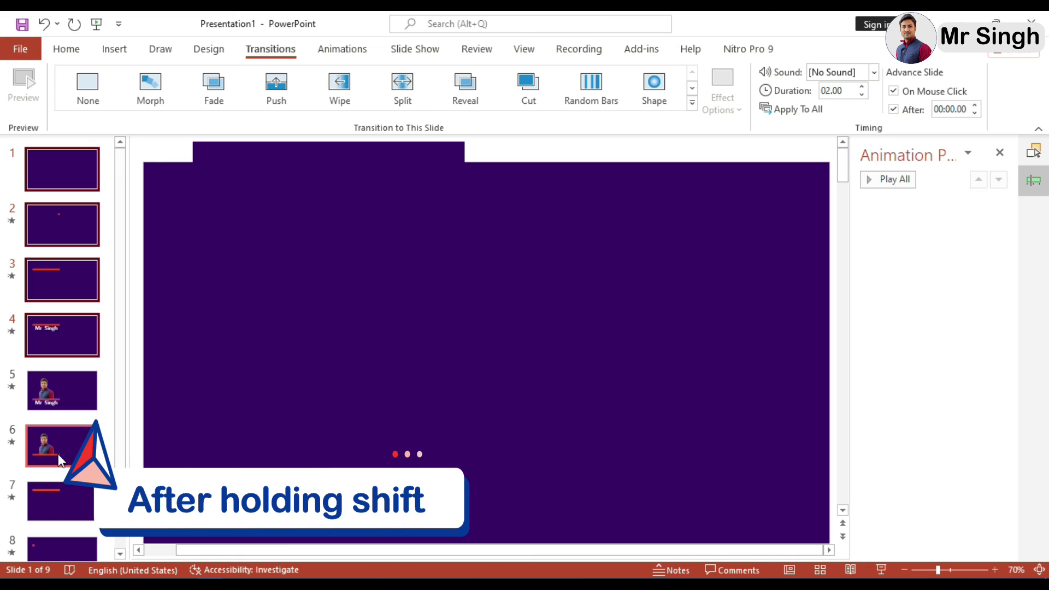
pyautogui.keyDown('shift'); pyautogui.click(55, 451); pyautogui.keyUp('shift')
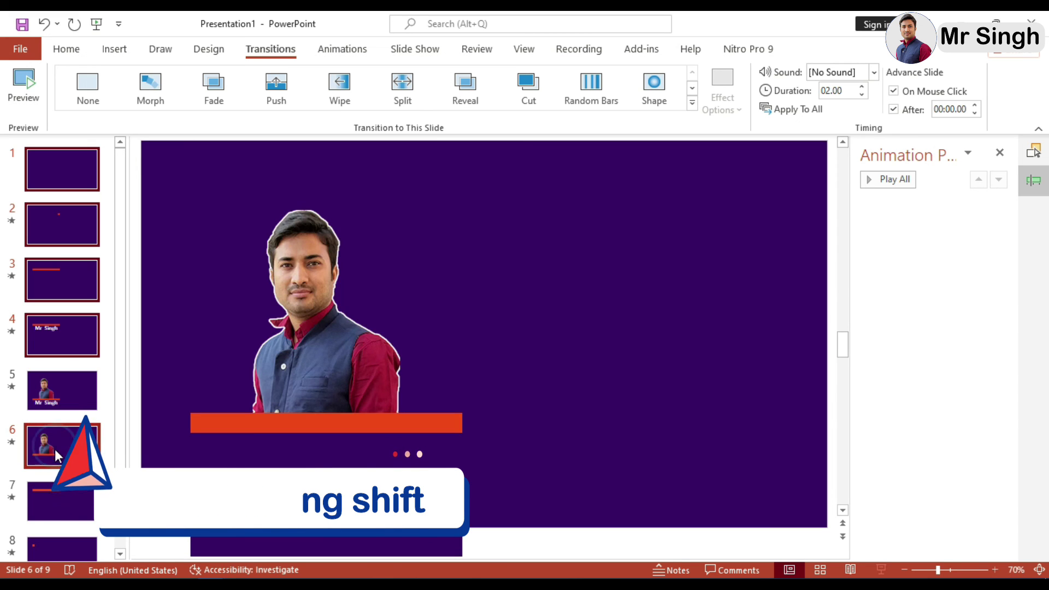
pyautogui.keyDown('shift'); pyautogui.click(55, 497); pyautogui.keyUp('shift')
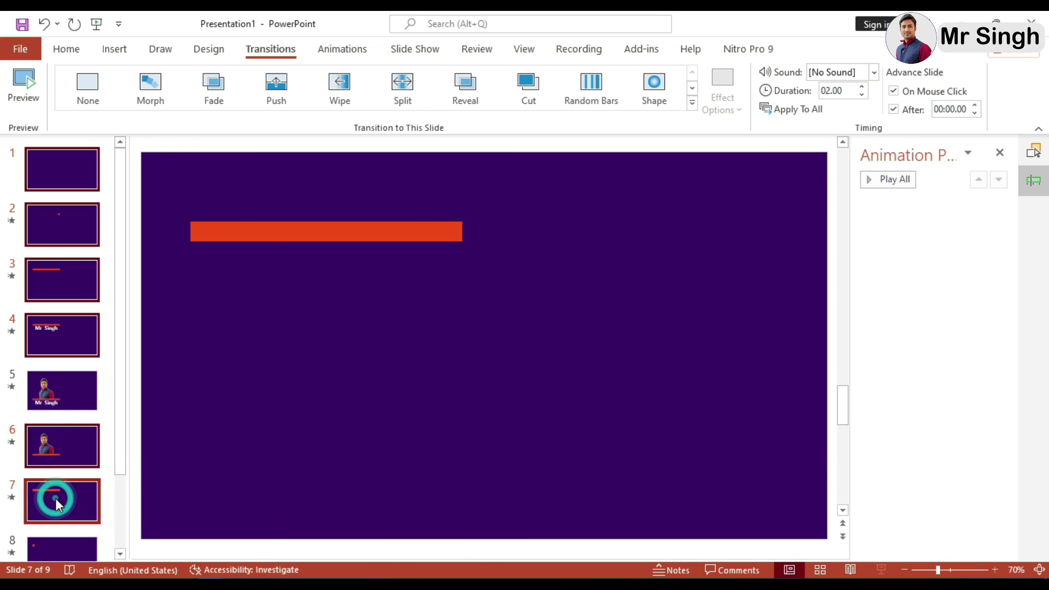
pyautogui.keyDown('shift'); pyautogui.click(53, 545); pyautogui.keyUp('shift')
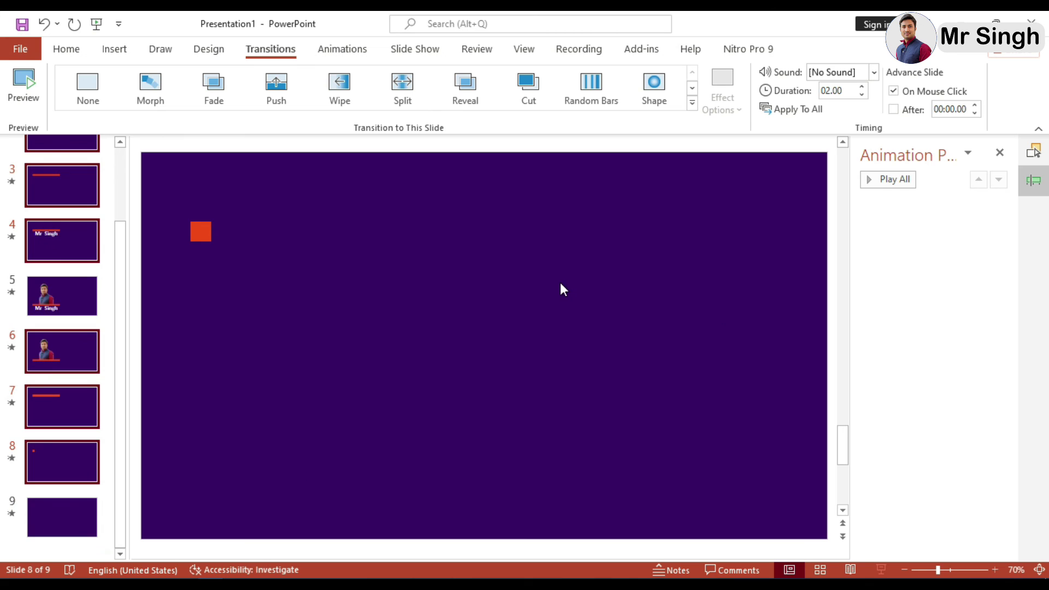
pyautogui.click(894, 109)
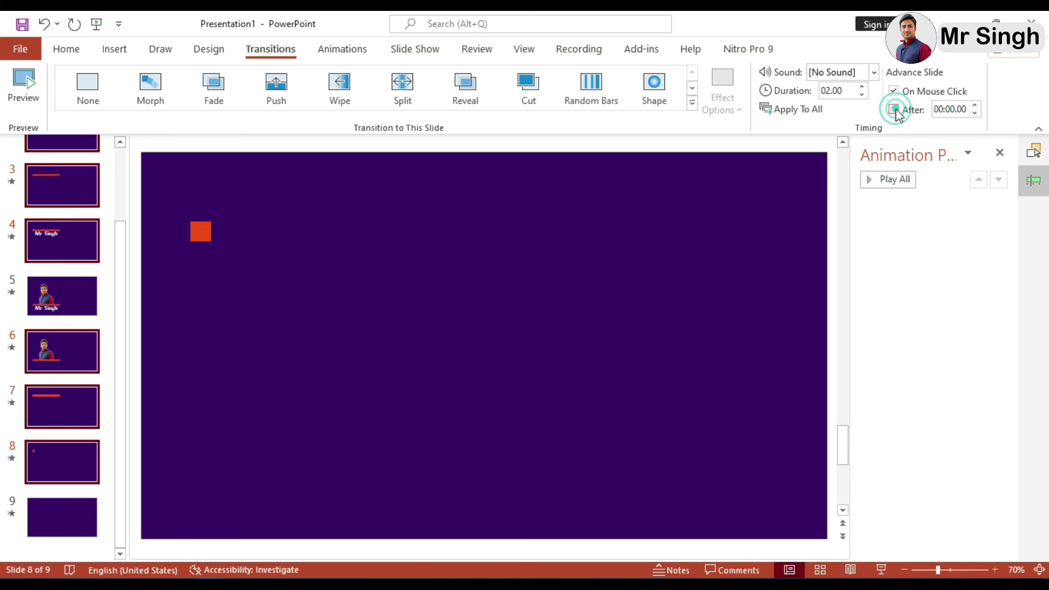
pyautogui.click(894, 109)
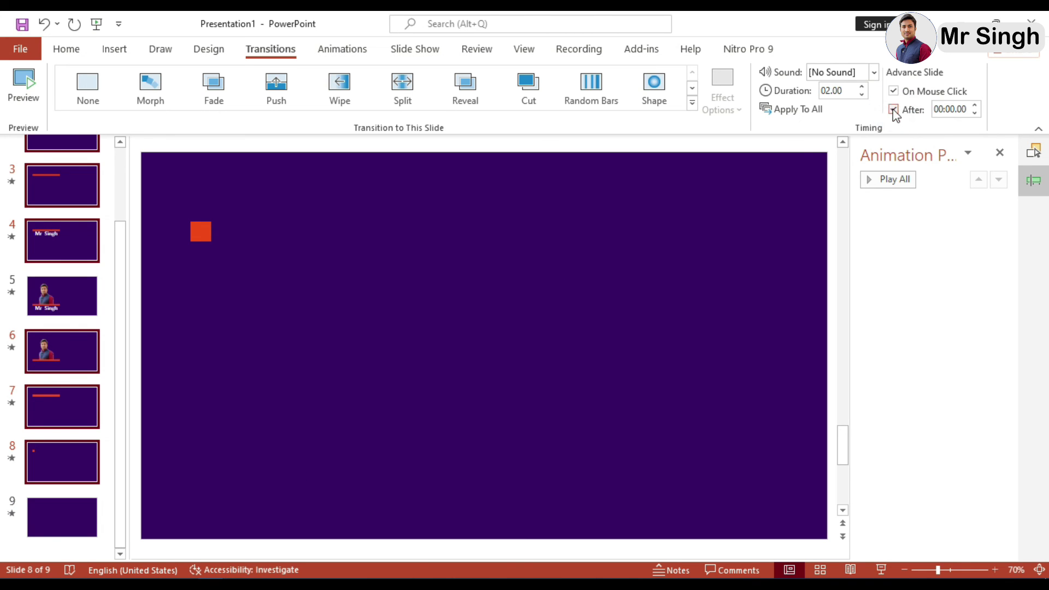
pyautogui.click(852, 90)
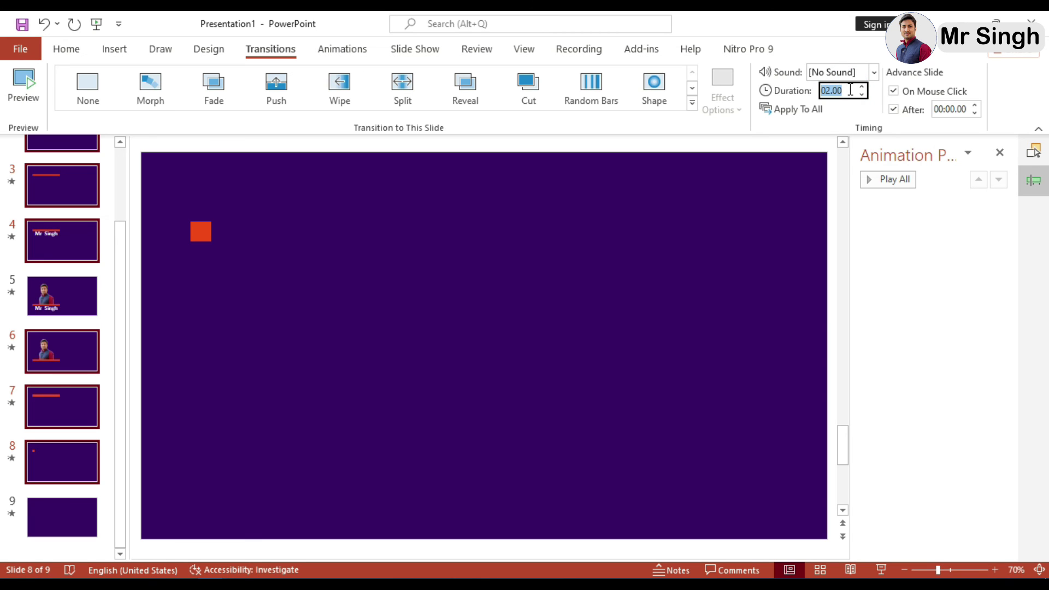
pyautogui.write('35')
# Step: Review the transition settings on slides 8, 9 and 5
pyautogui.click(63, 458)
pyautogui.click(69, 511)
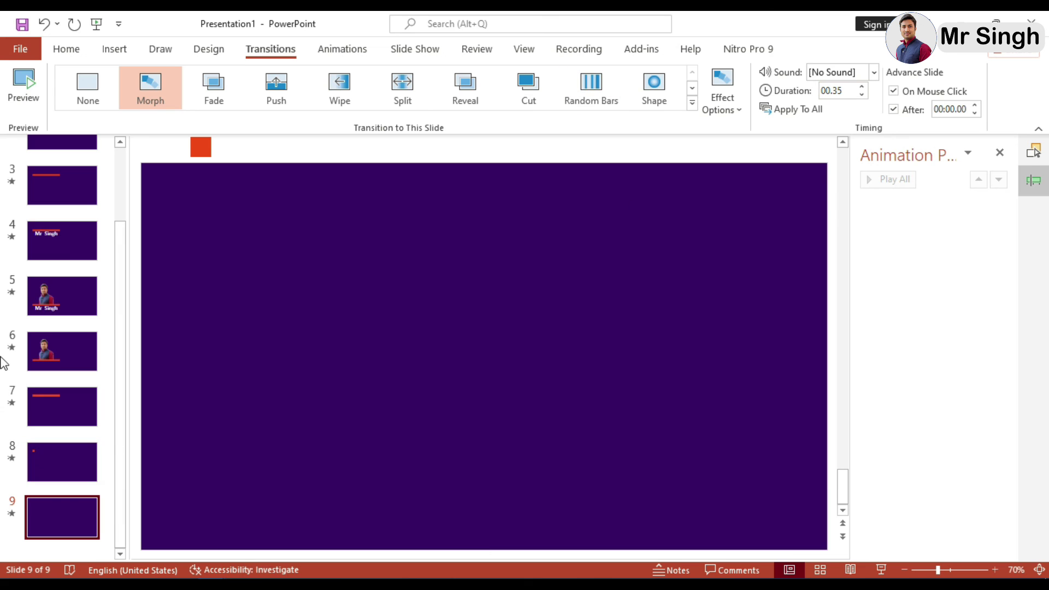
pyautogui.click(59, 304)
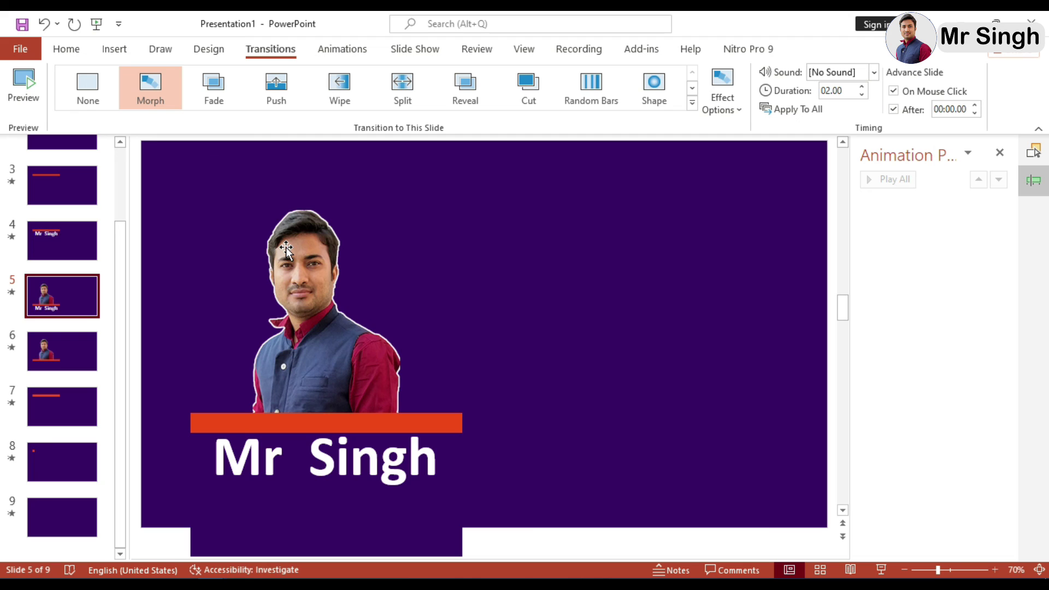
# Step: Give slide 5 a 00.75 transition duration and auto-advance after 3 seconds
pyautogui.click(844, 91)
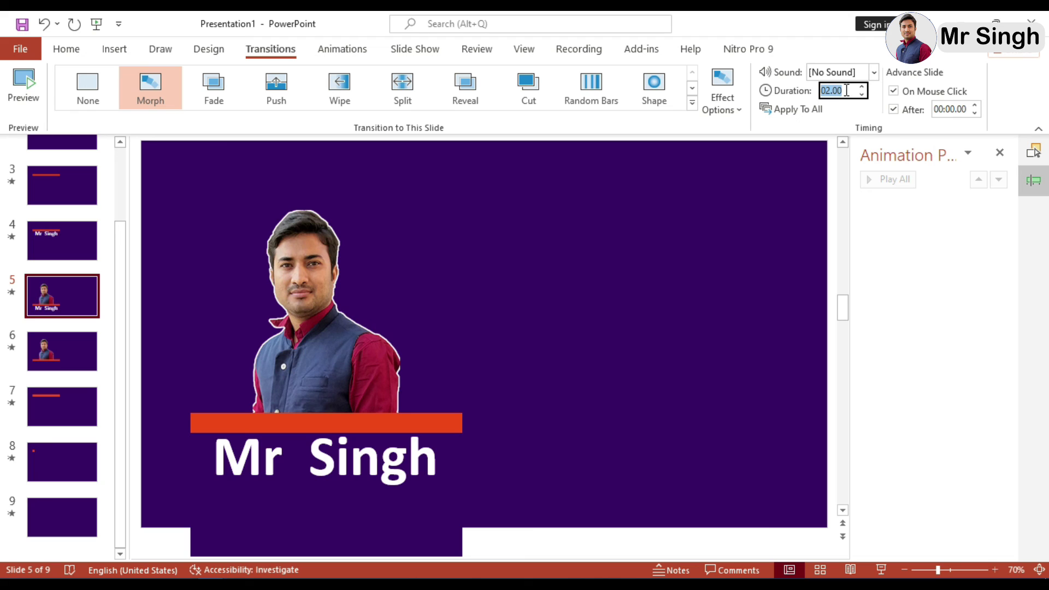
pyautogui.write('75')
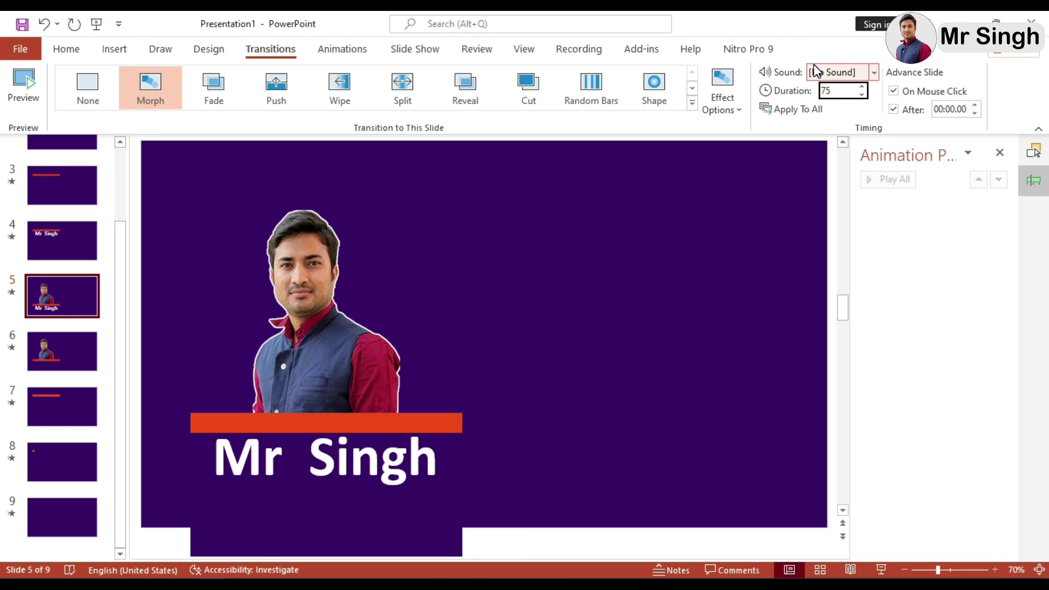
pyautogui.press('BackSpace')
pyautogui.press('BackSpace')
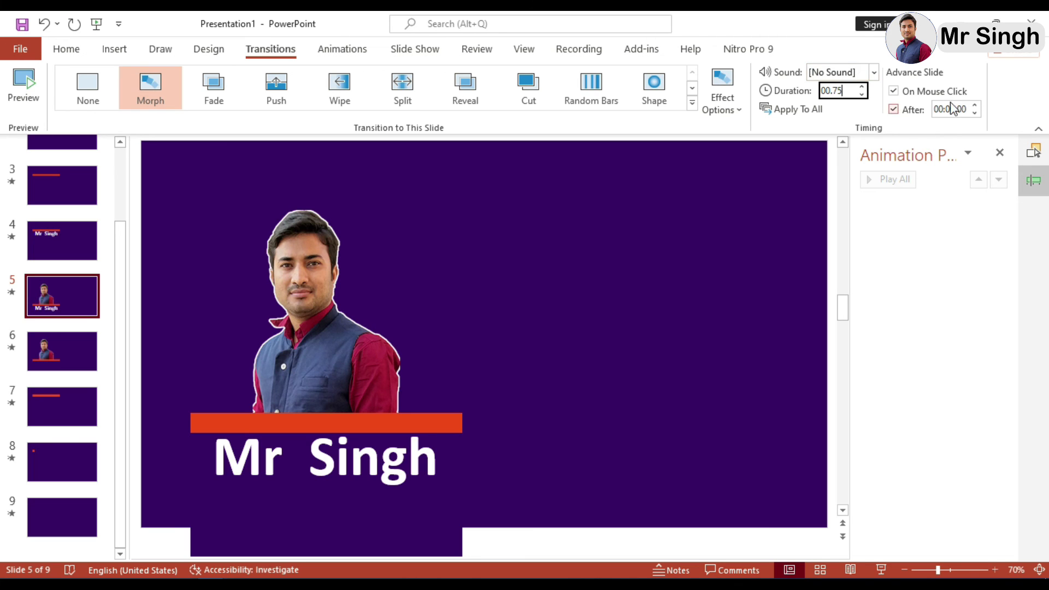
pyautogui.click(975, 105)
pyautogui.click(975, 106)
pyautogui.click(975, 105)
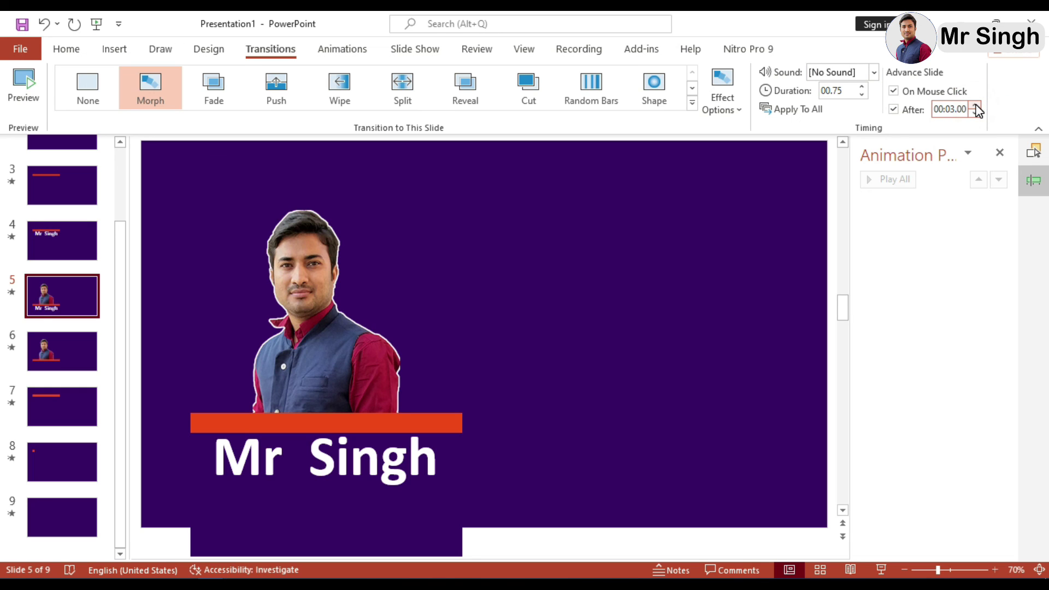
# Step: Make slide 4 auto-advance after 1 second
pyautogui.click(56, 234)
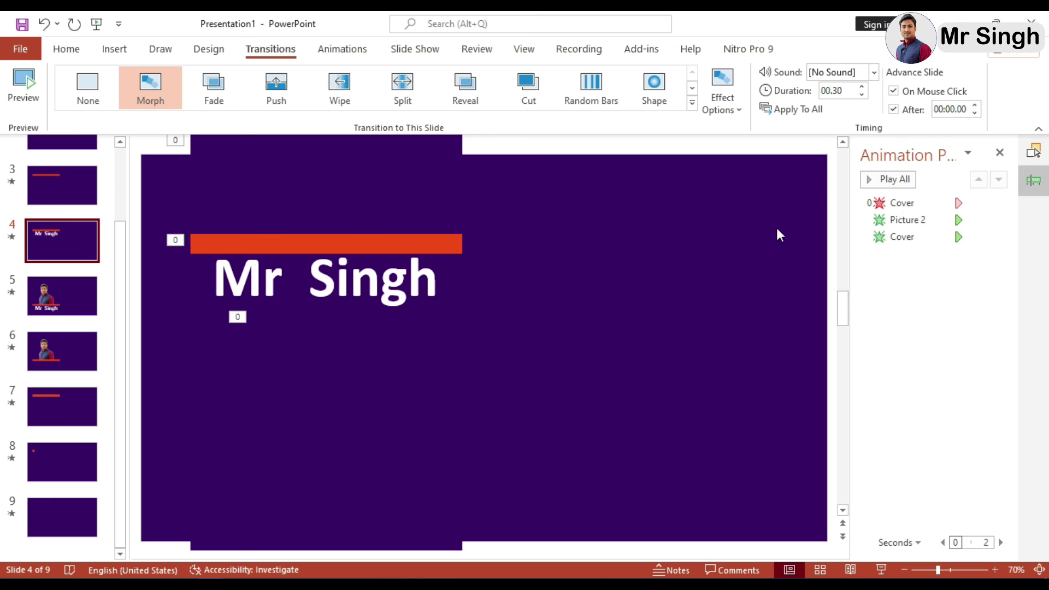
pyautogui.click(976, 106)
pyautogui.click(999, 152)
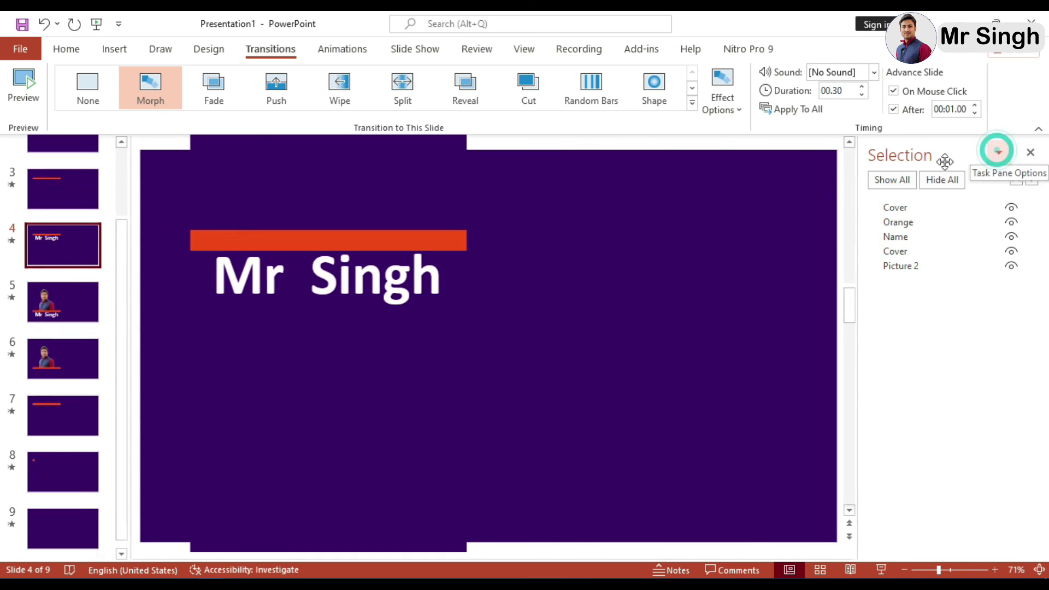
pyautogui.click(1031, 153)
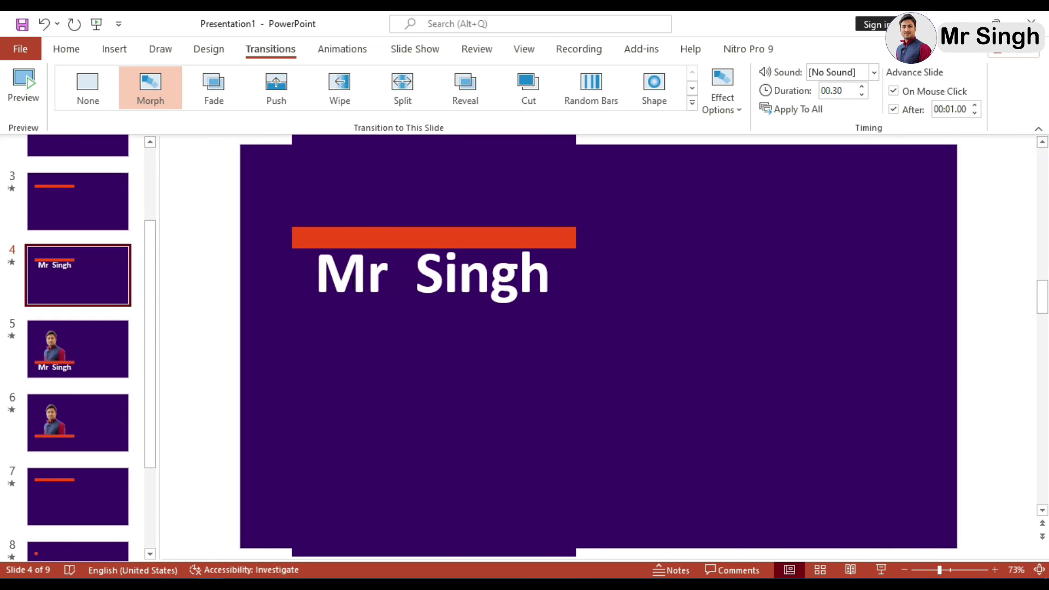
pyautogui.click(114, 296)
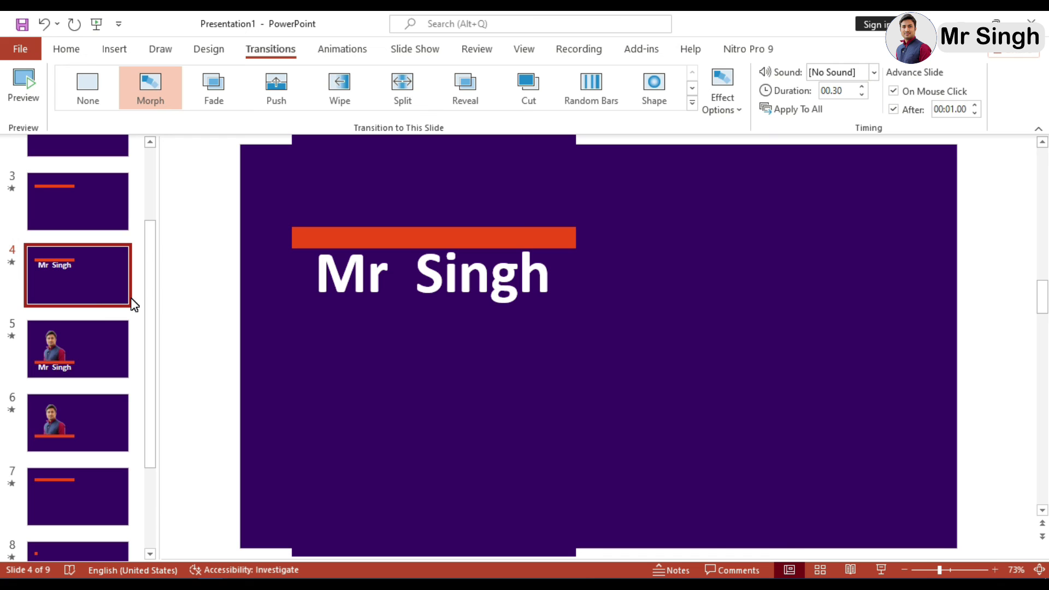
pyautogui.scroll(1, 134, 304)
pyautogui.scroll(2, 133, 299)
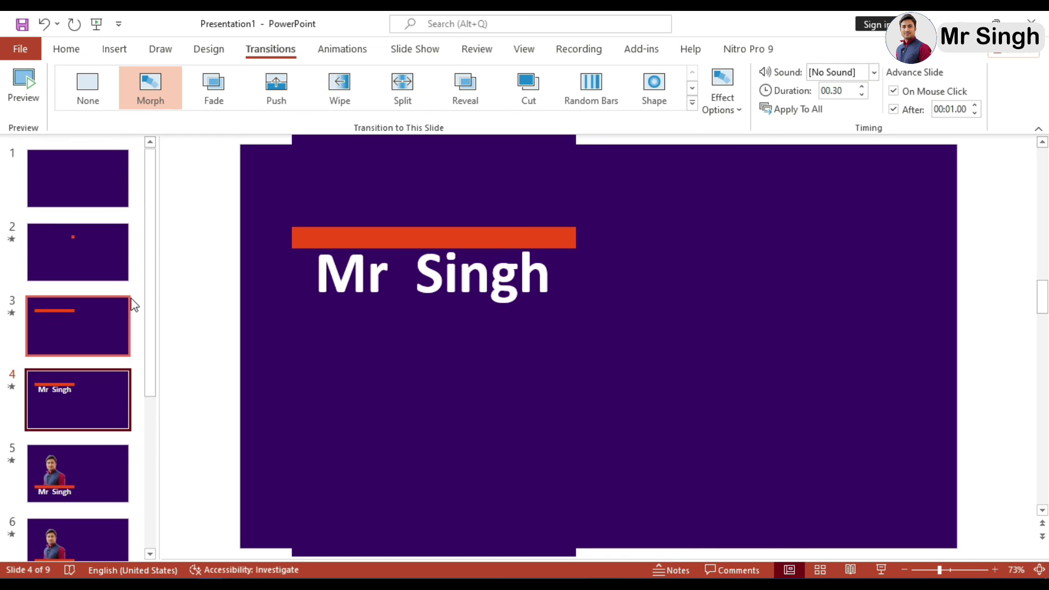
pyautogui.click(96, 28)
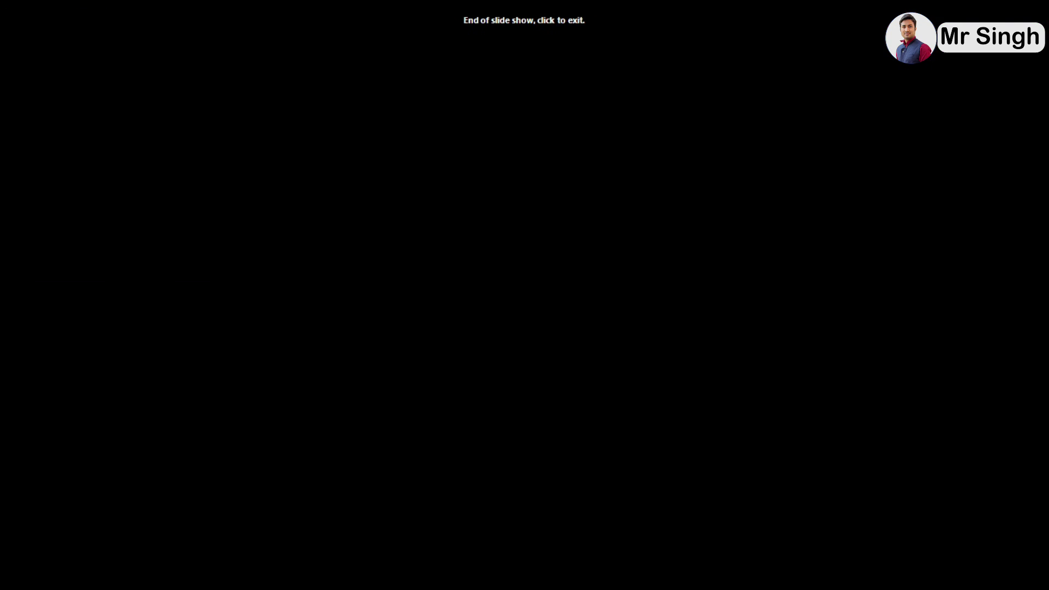
pyautogui.click(486, 317)
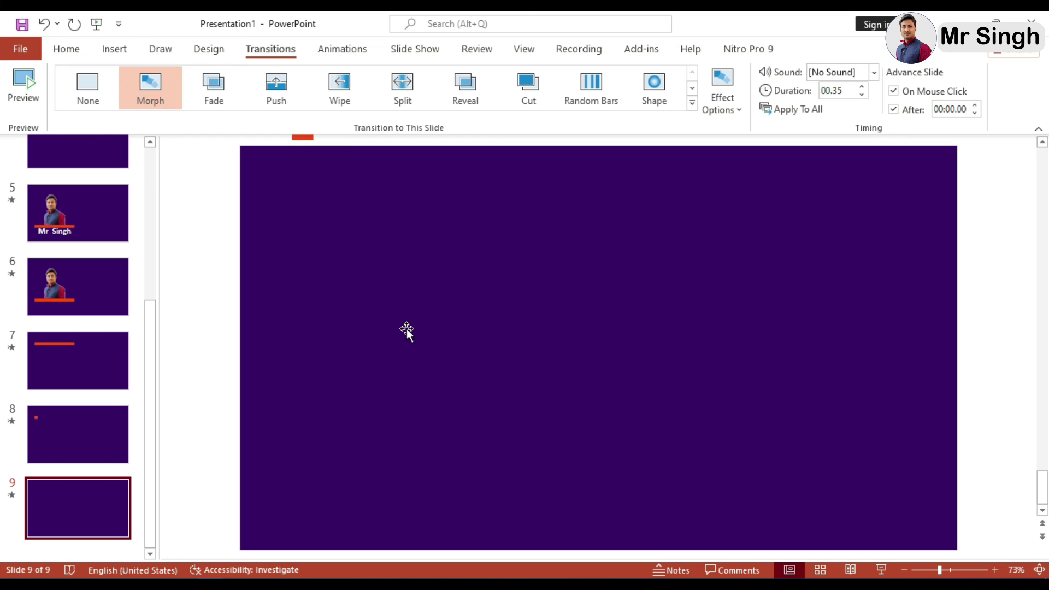
pyautogui.click(21, 48)
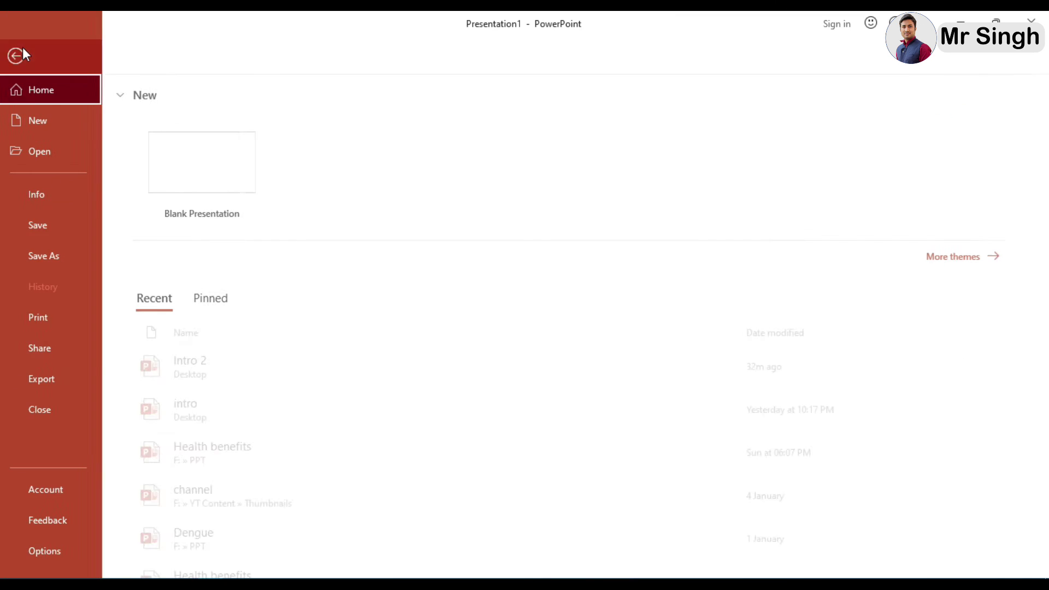
pyautogui.click(47, 380)
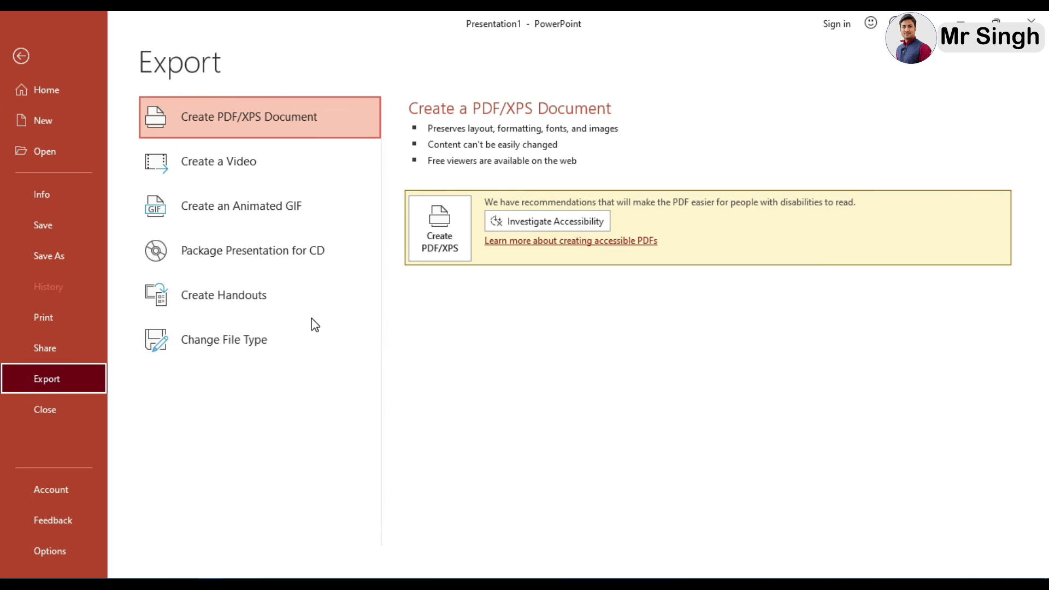
pyautogui.click(234, 169)
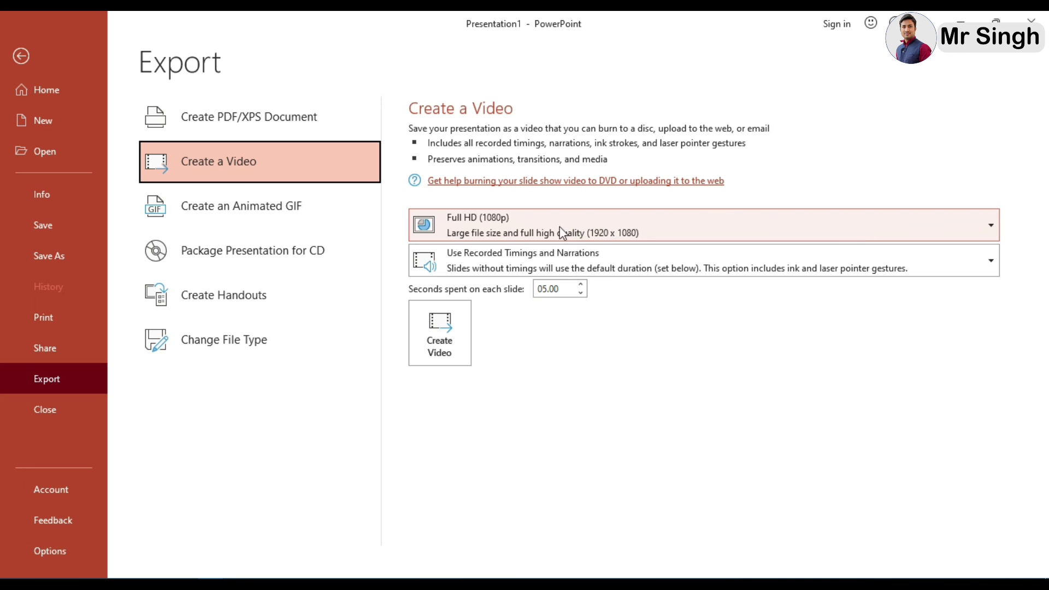
pyautogui.click(689, 235)
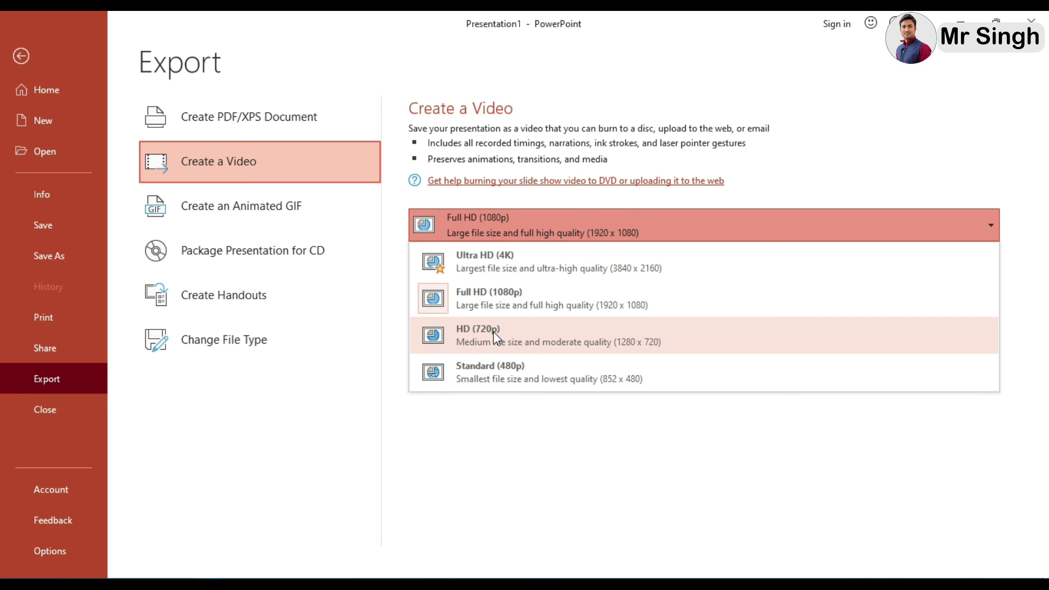
pyautogui.click(382, 431)
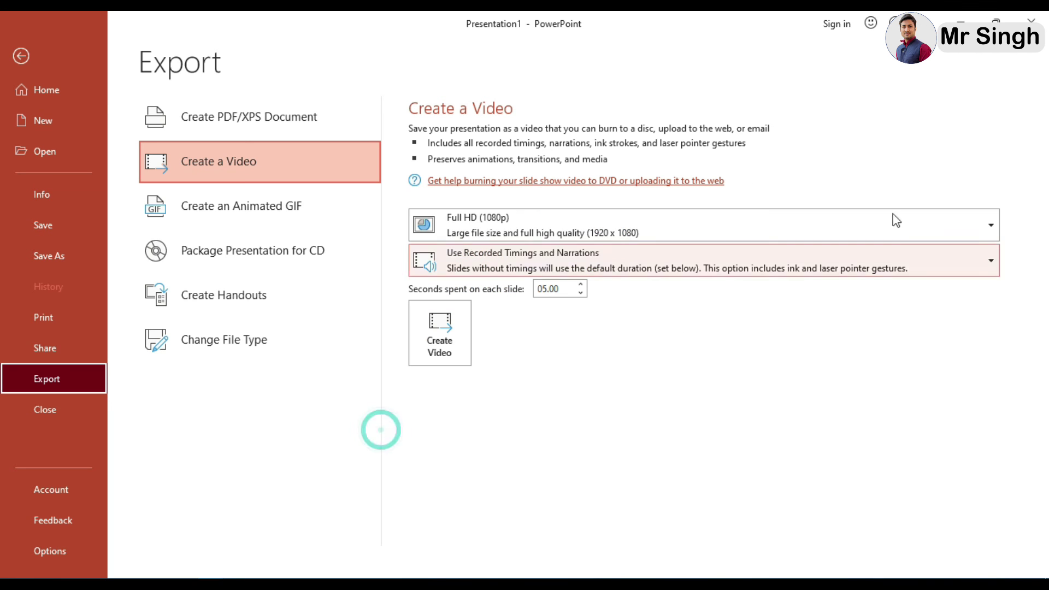
pyautogui.click(21, 56)
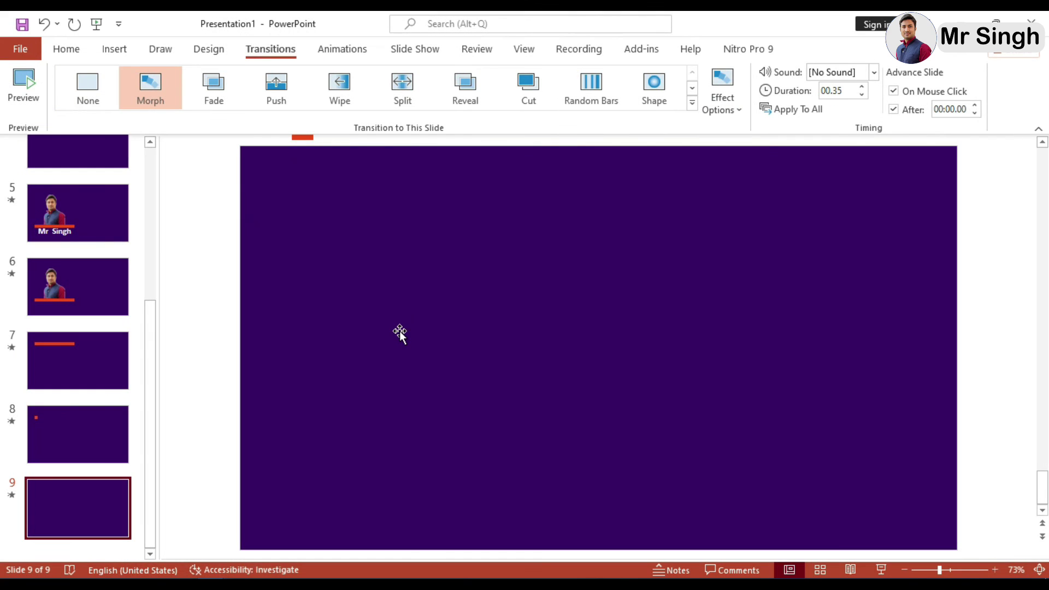